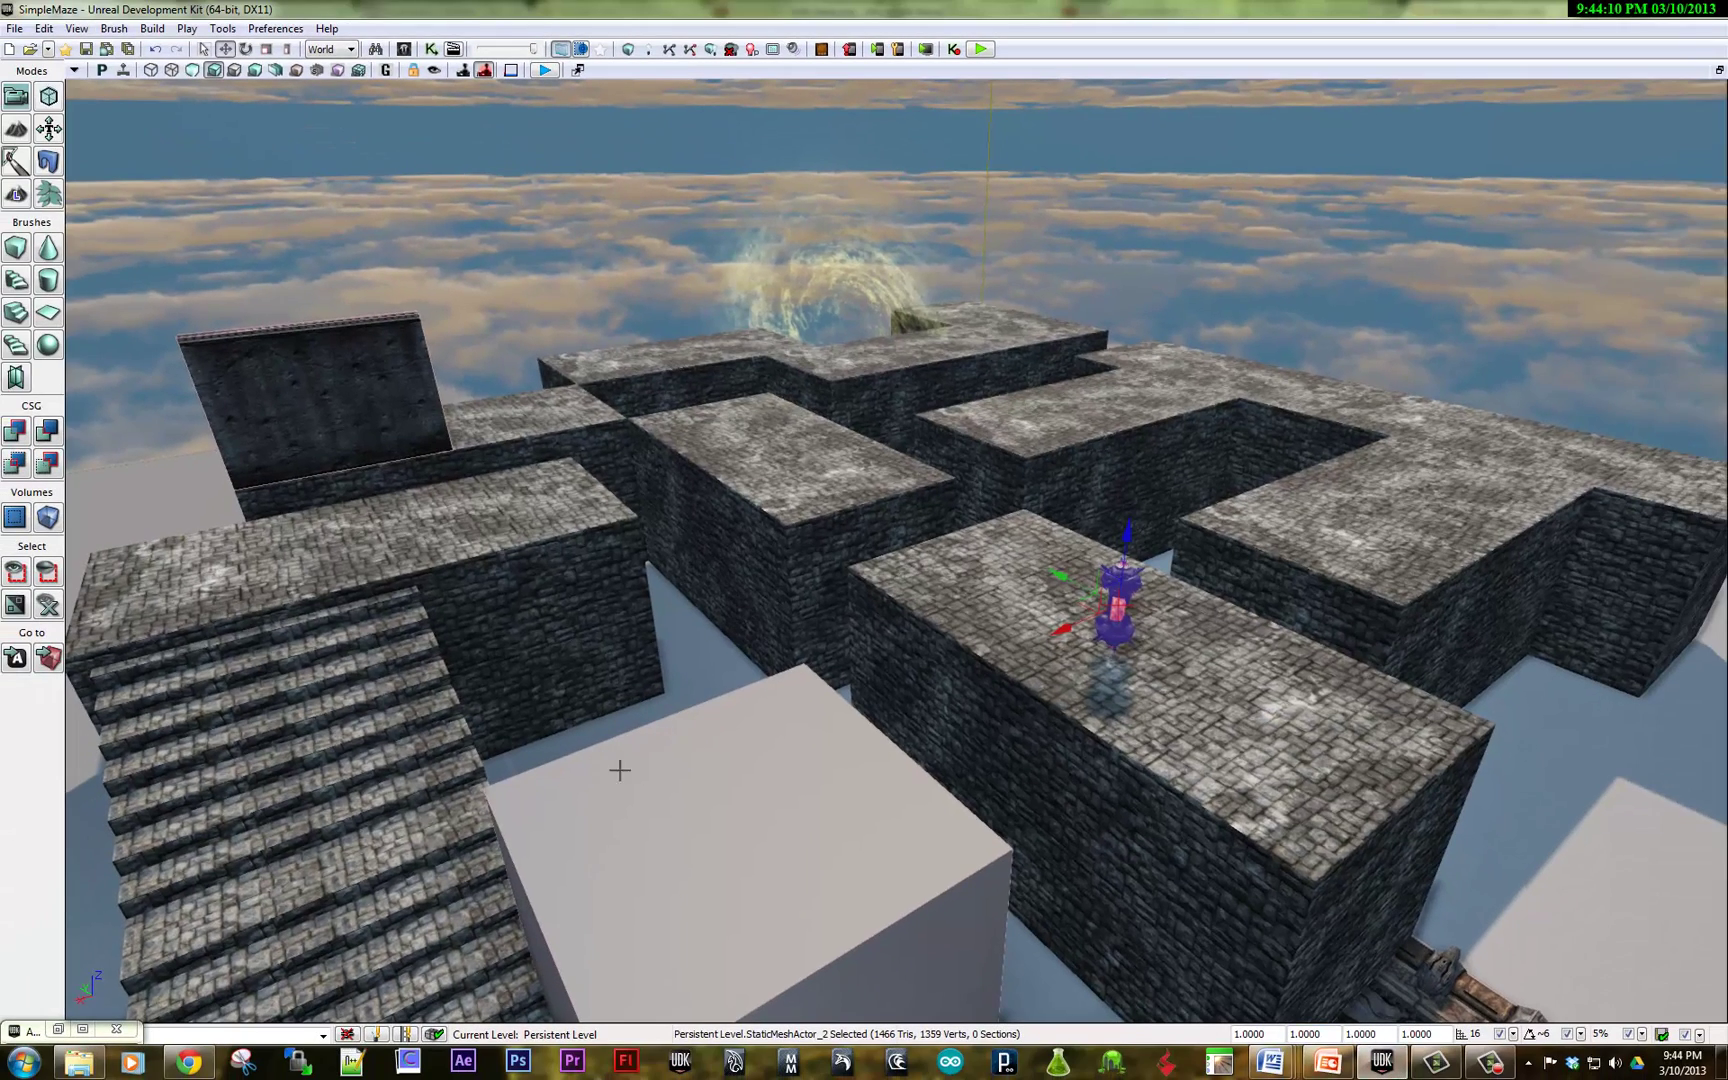
Step: Add a Trigger actor on the maze-top floor and nudge it slightly away from the lantern
{"action": "right_click_drag", "start_coordinate": [637, 763], "coordinate": [656, 733]}
{"action": "mouse_move", "coordinate": [629, 737]}
{"action": "left_mouse_down"}
{"action": "mouse_move", "coordinate": [501, 752]}
{"action": "mouse_move", "coordinate": [526, 786]}
{"action": "mouse_move", "coordinate": [609, 787]}
{"action": "mouse_move", "coordinate": [625, 825]}
{"action": "mouse_move", "coordinate": [617, 771]}
{"action": "left_mouse_up"}
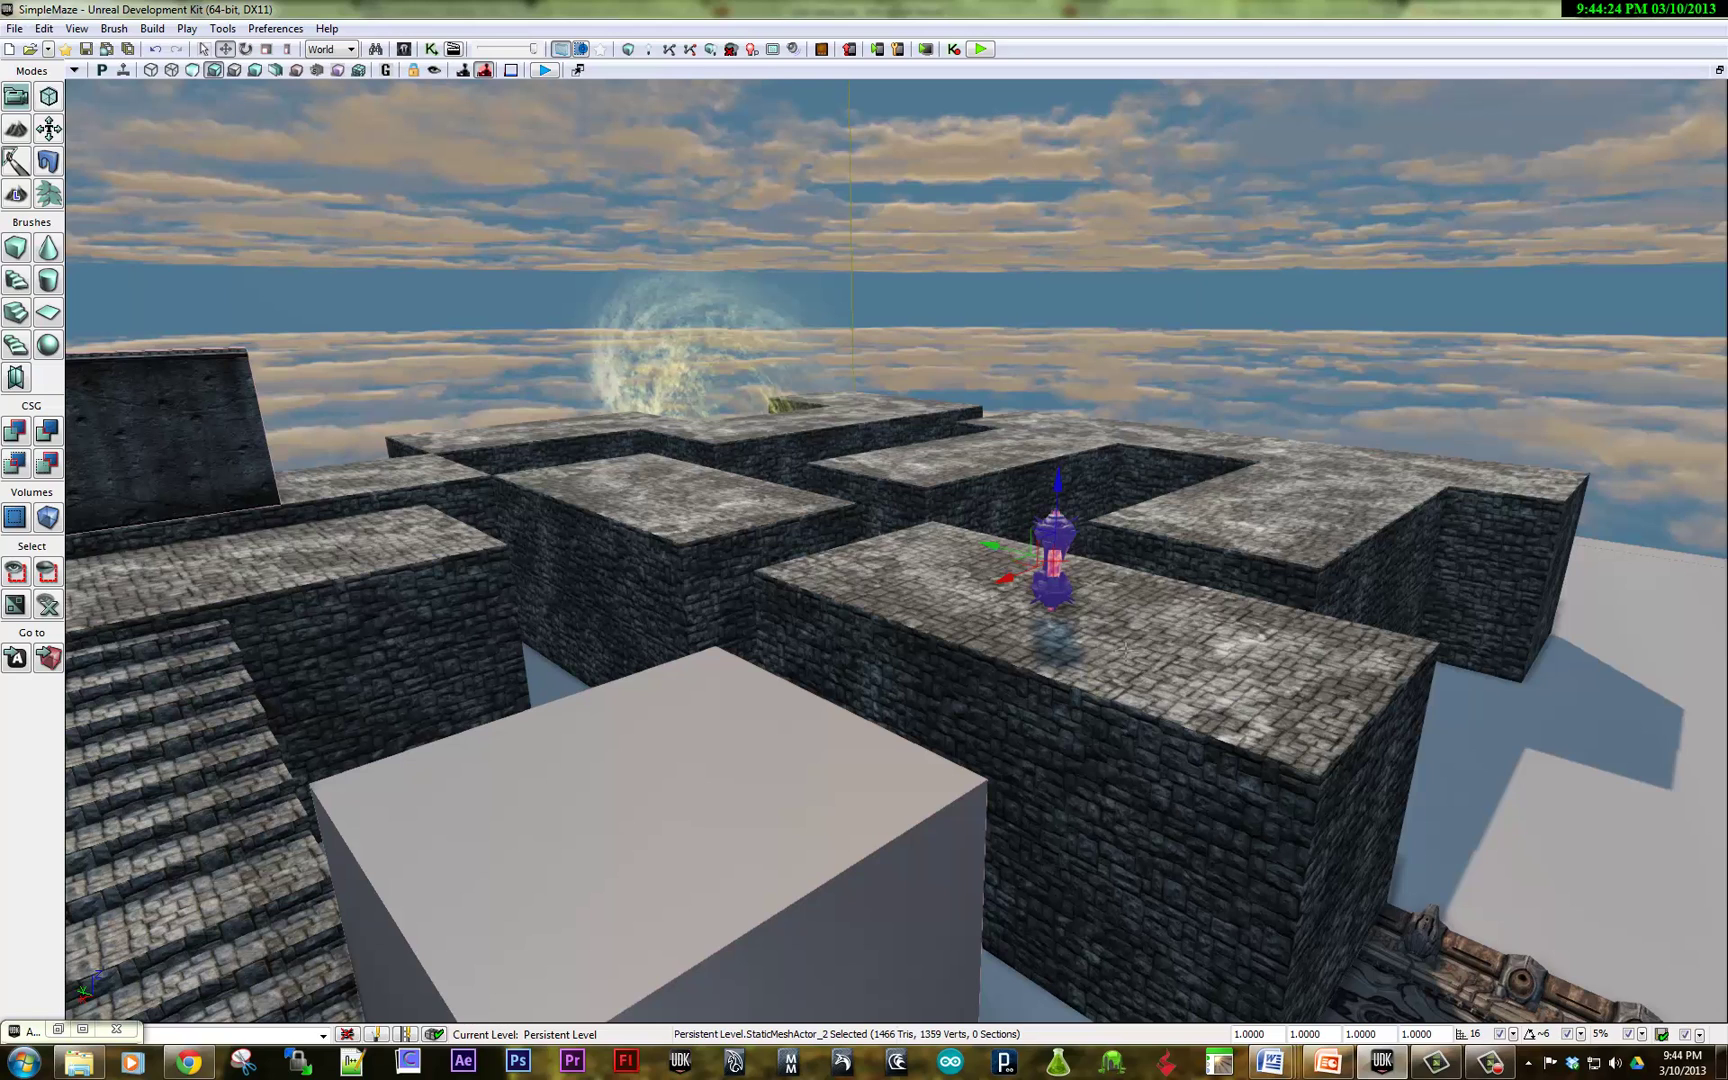
{"action": "right_click", "coordinate": [1126, 657]}
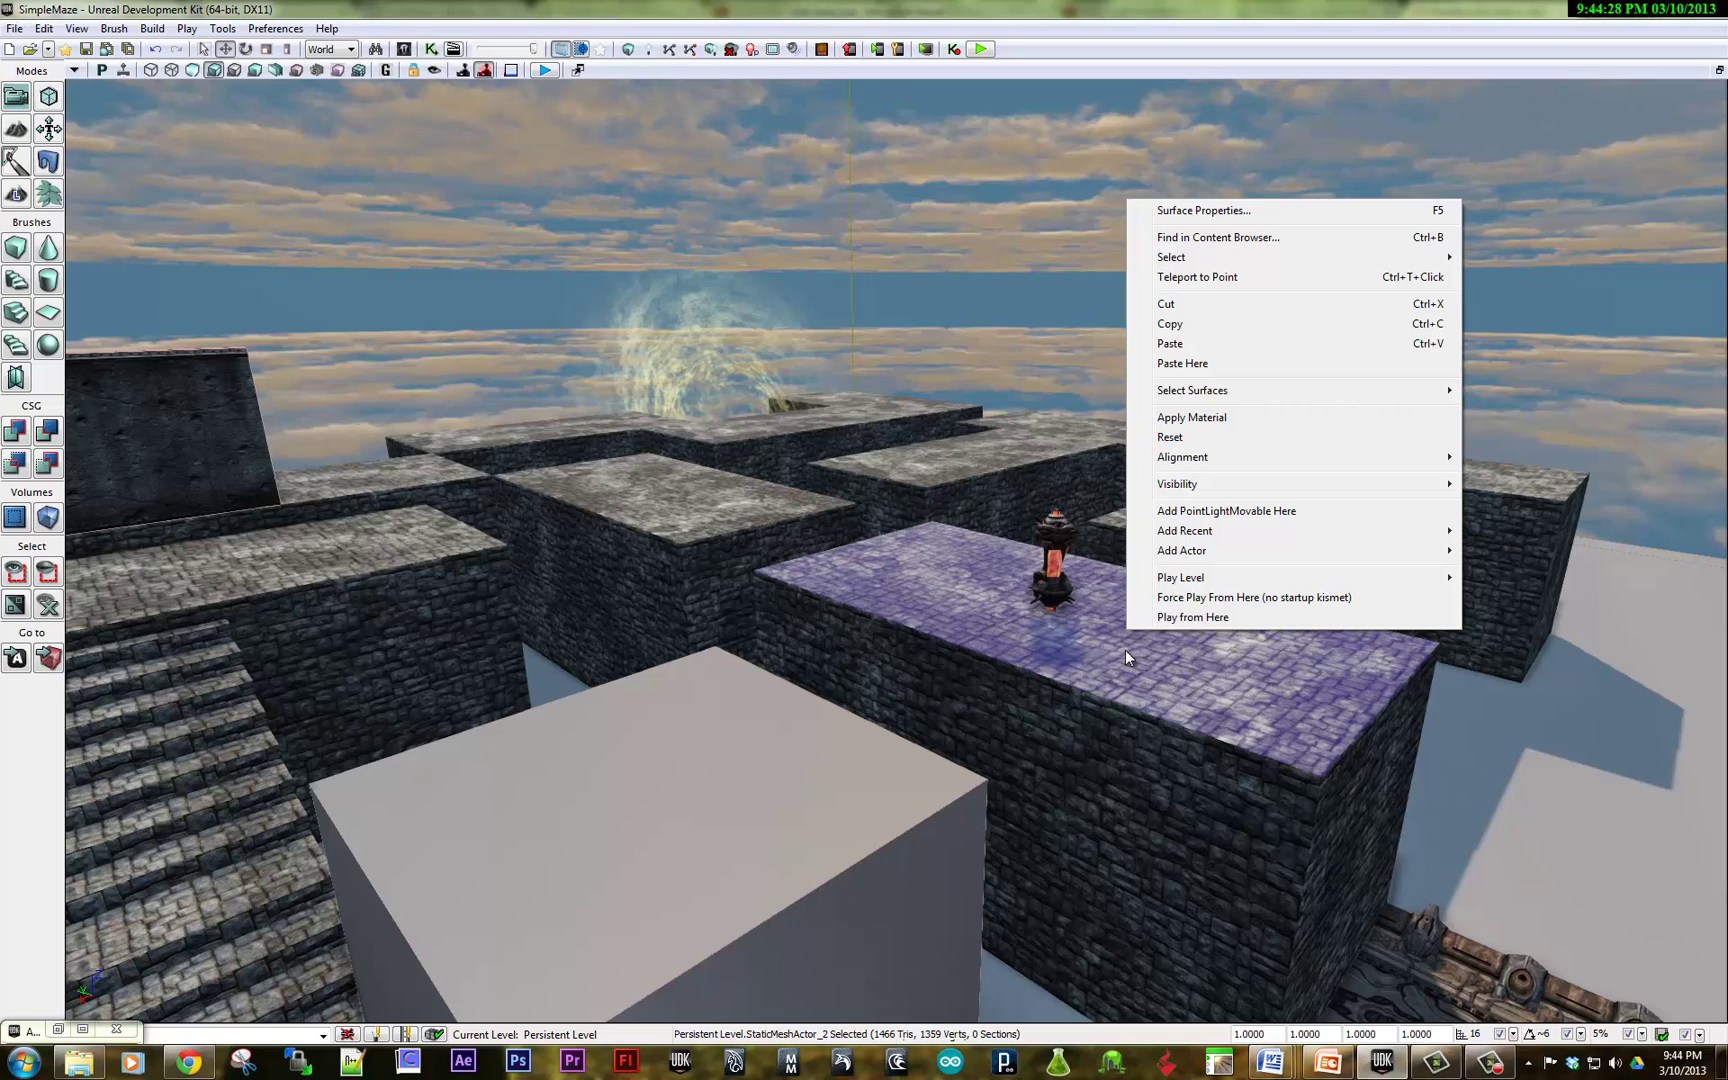
{"action": "mouse_move", "coordinate": [1154, 557]}
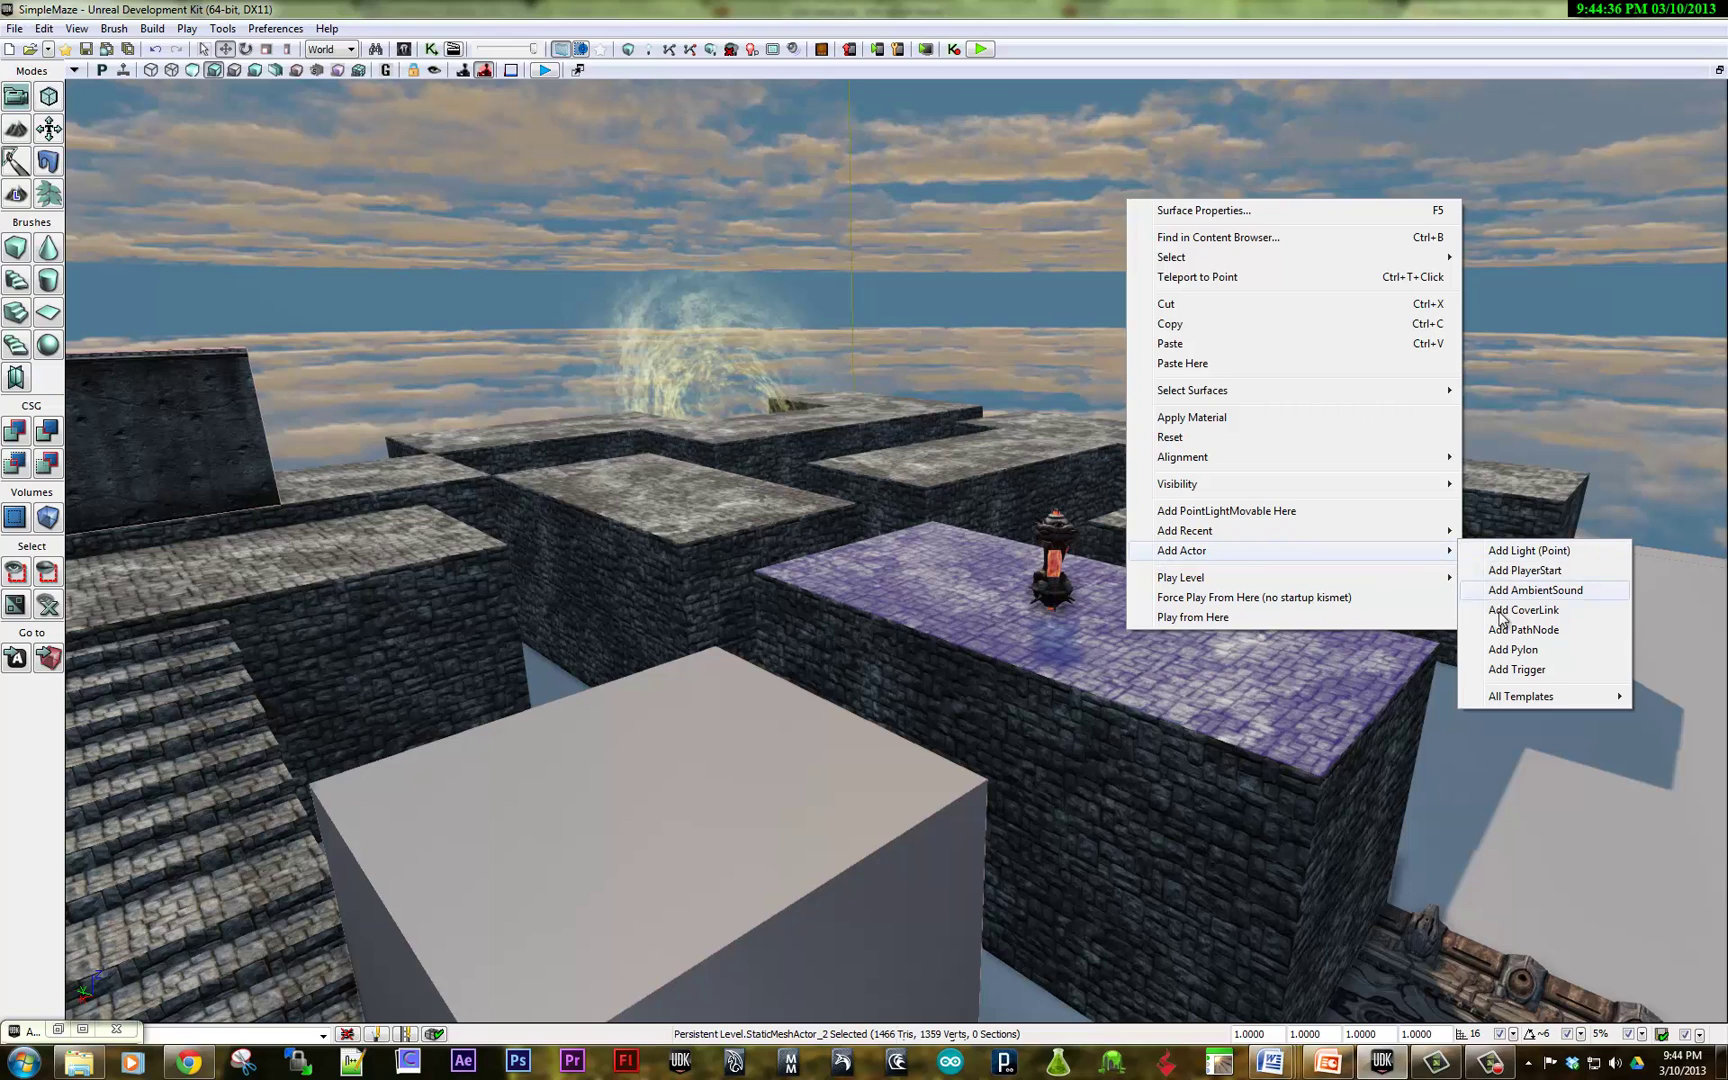
{"action": "left_click", "coordinate": [1514, 669]}
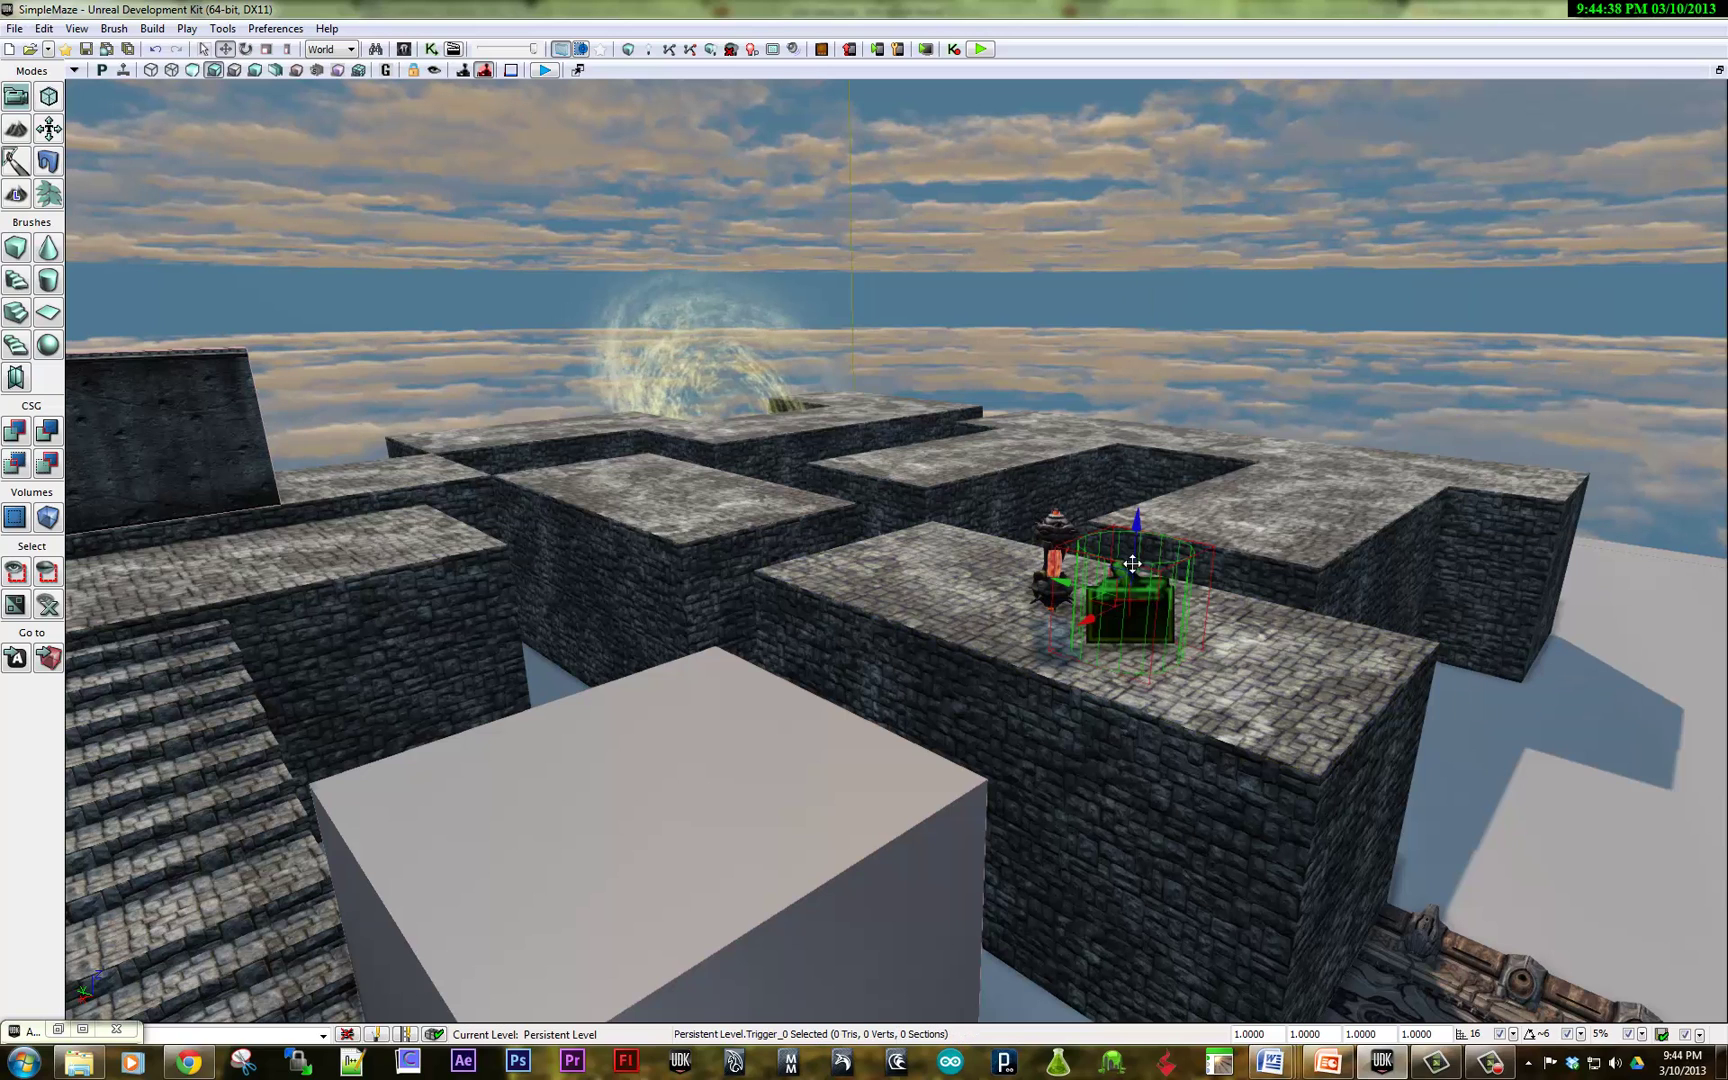
{"action": "left_click_drag", "start_coordinate": [1130, 524], "coordinate": [1182, 594]}
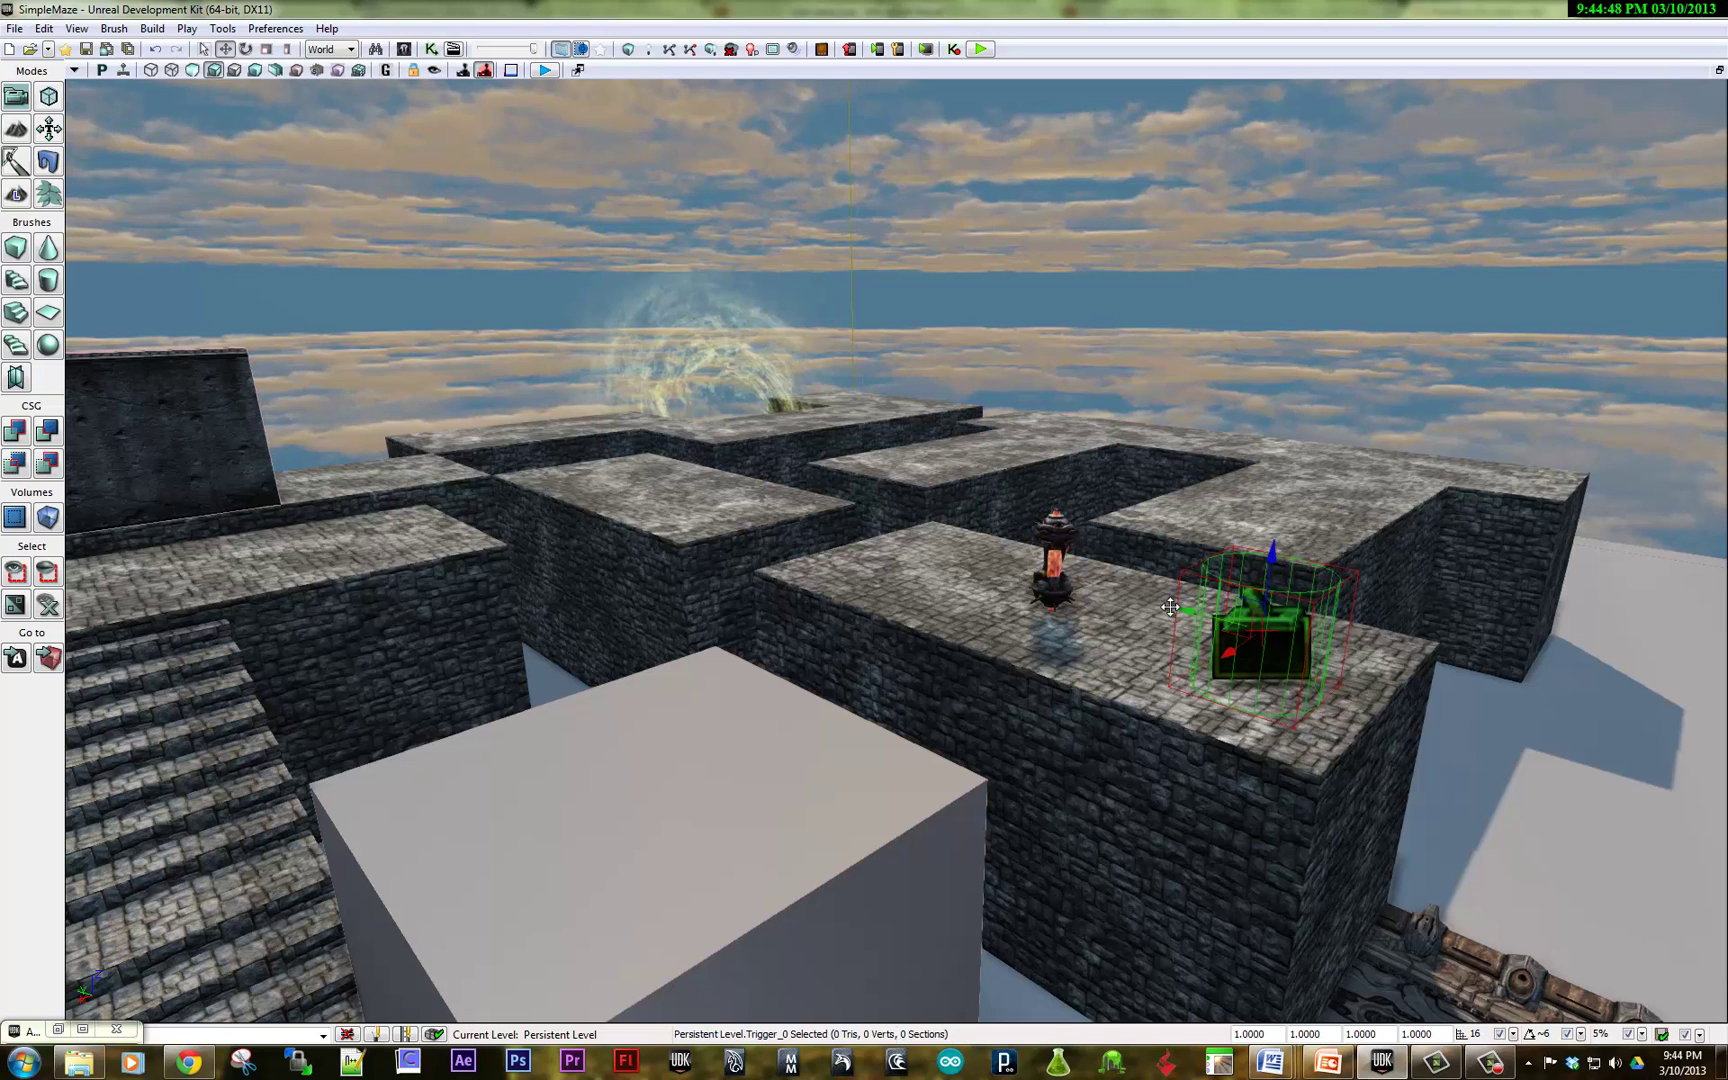
{"action": "left_click", "coordinate": [1052, 632]}
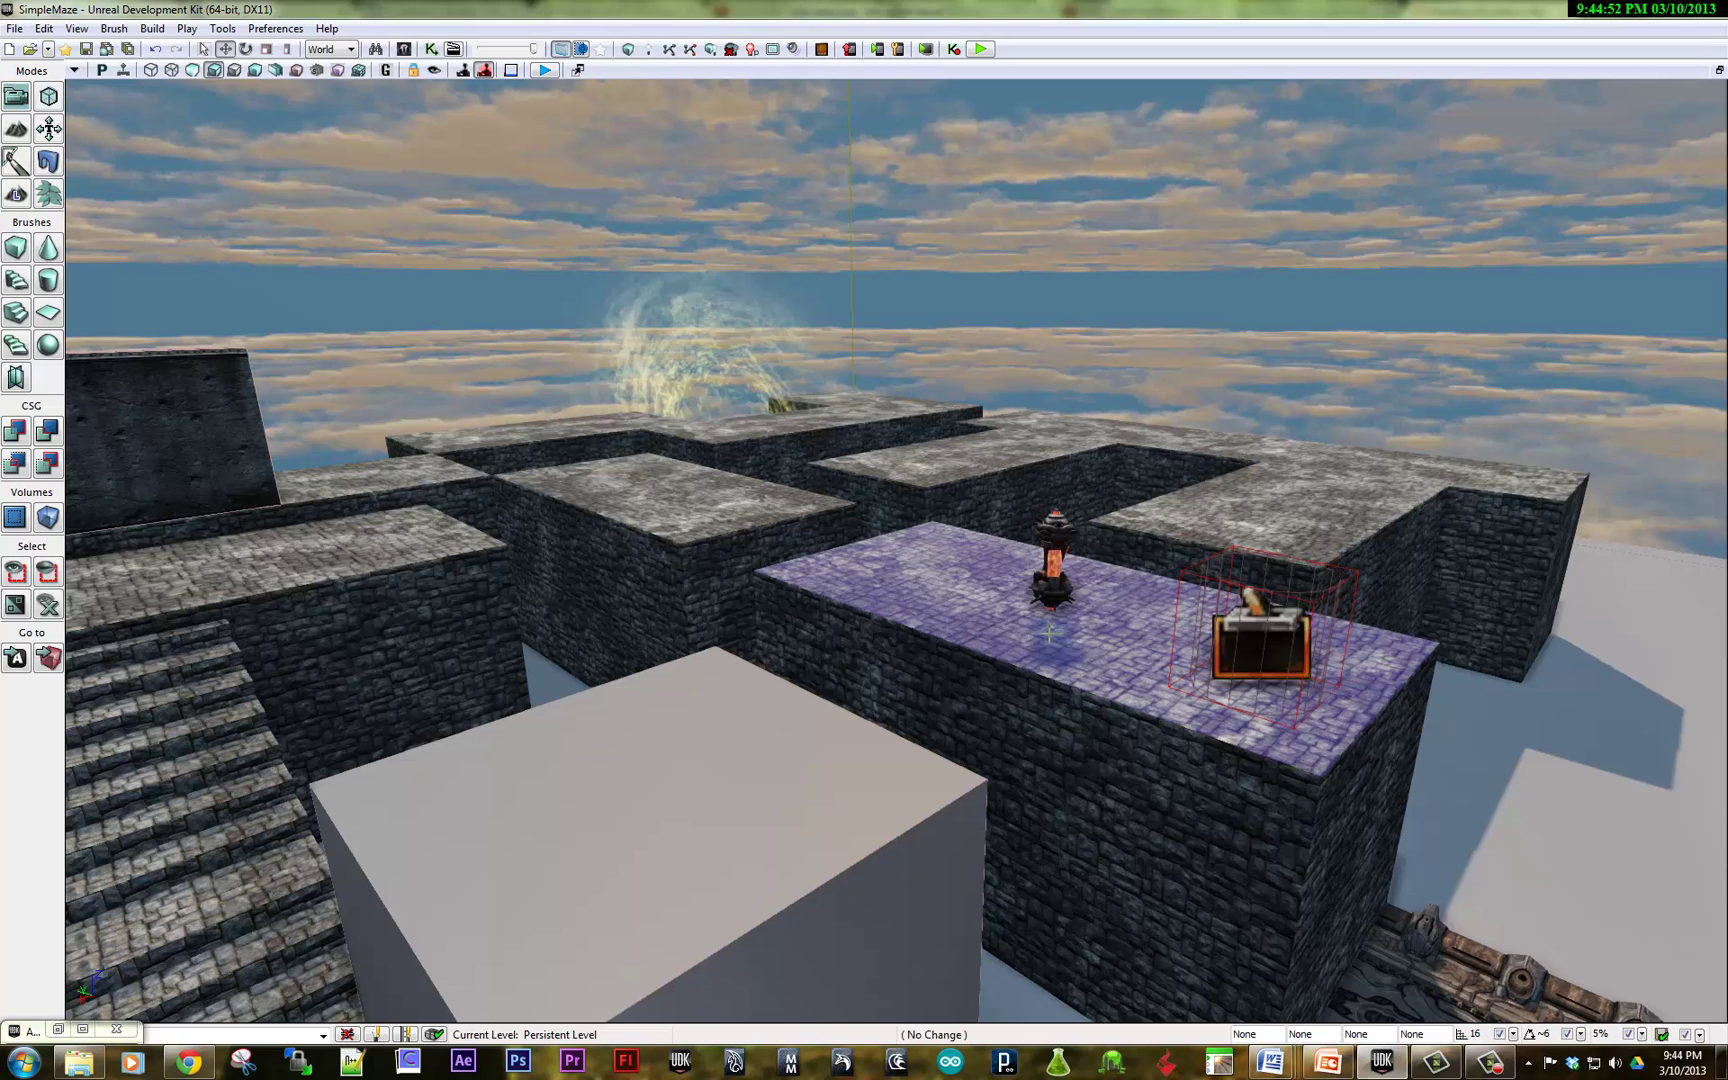
{"action": "left_click", "coordinate": [1050, 632]}
{"action": "left_click_drag", "start_coordinate": [1053, 483], "coordinate": [1027, 452]}
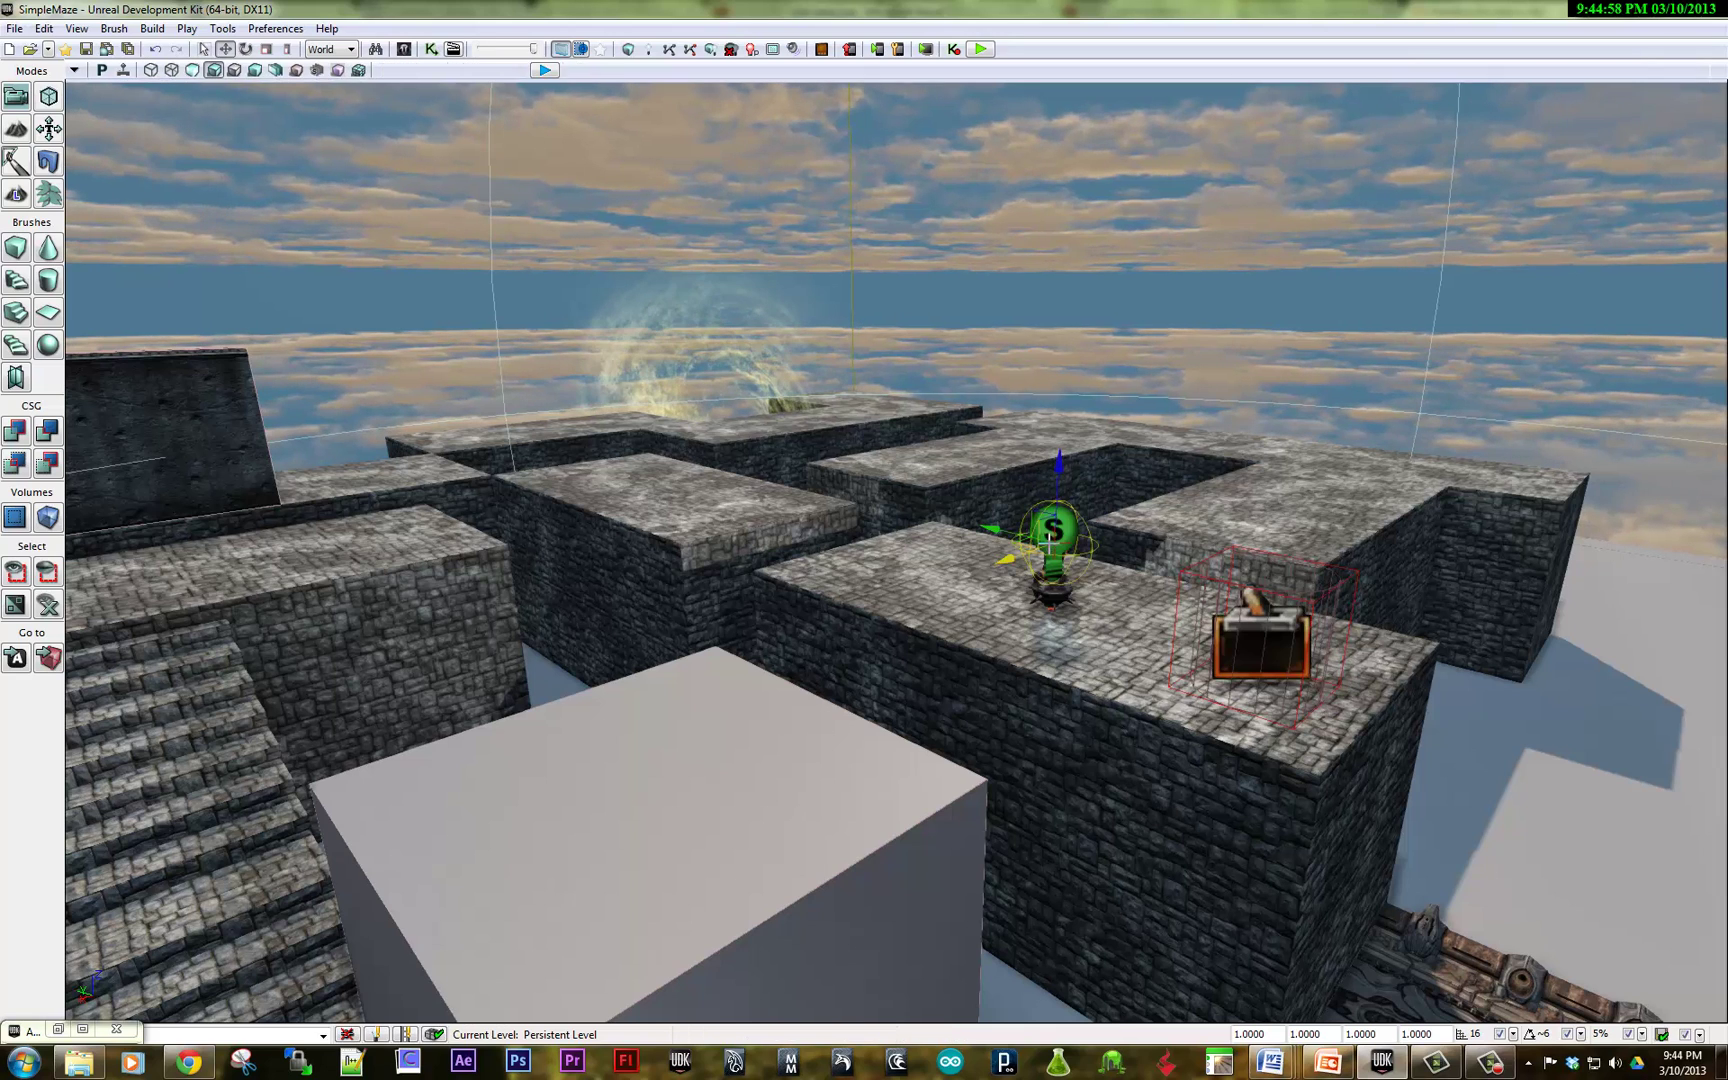
{"action": "key", "text": "Delete"}
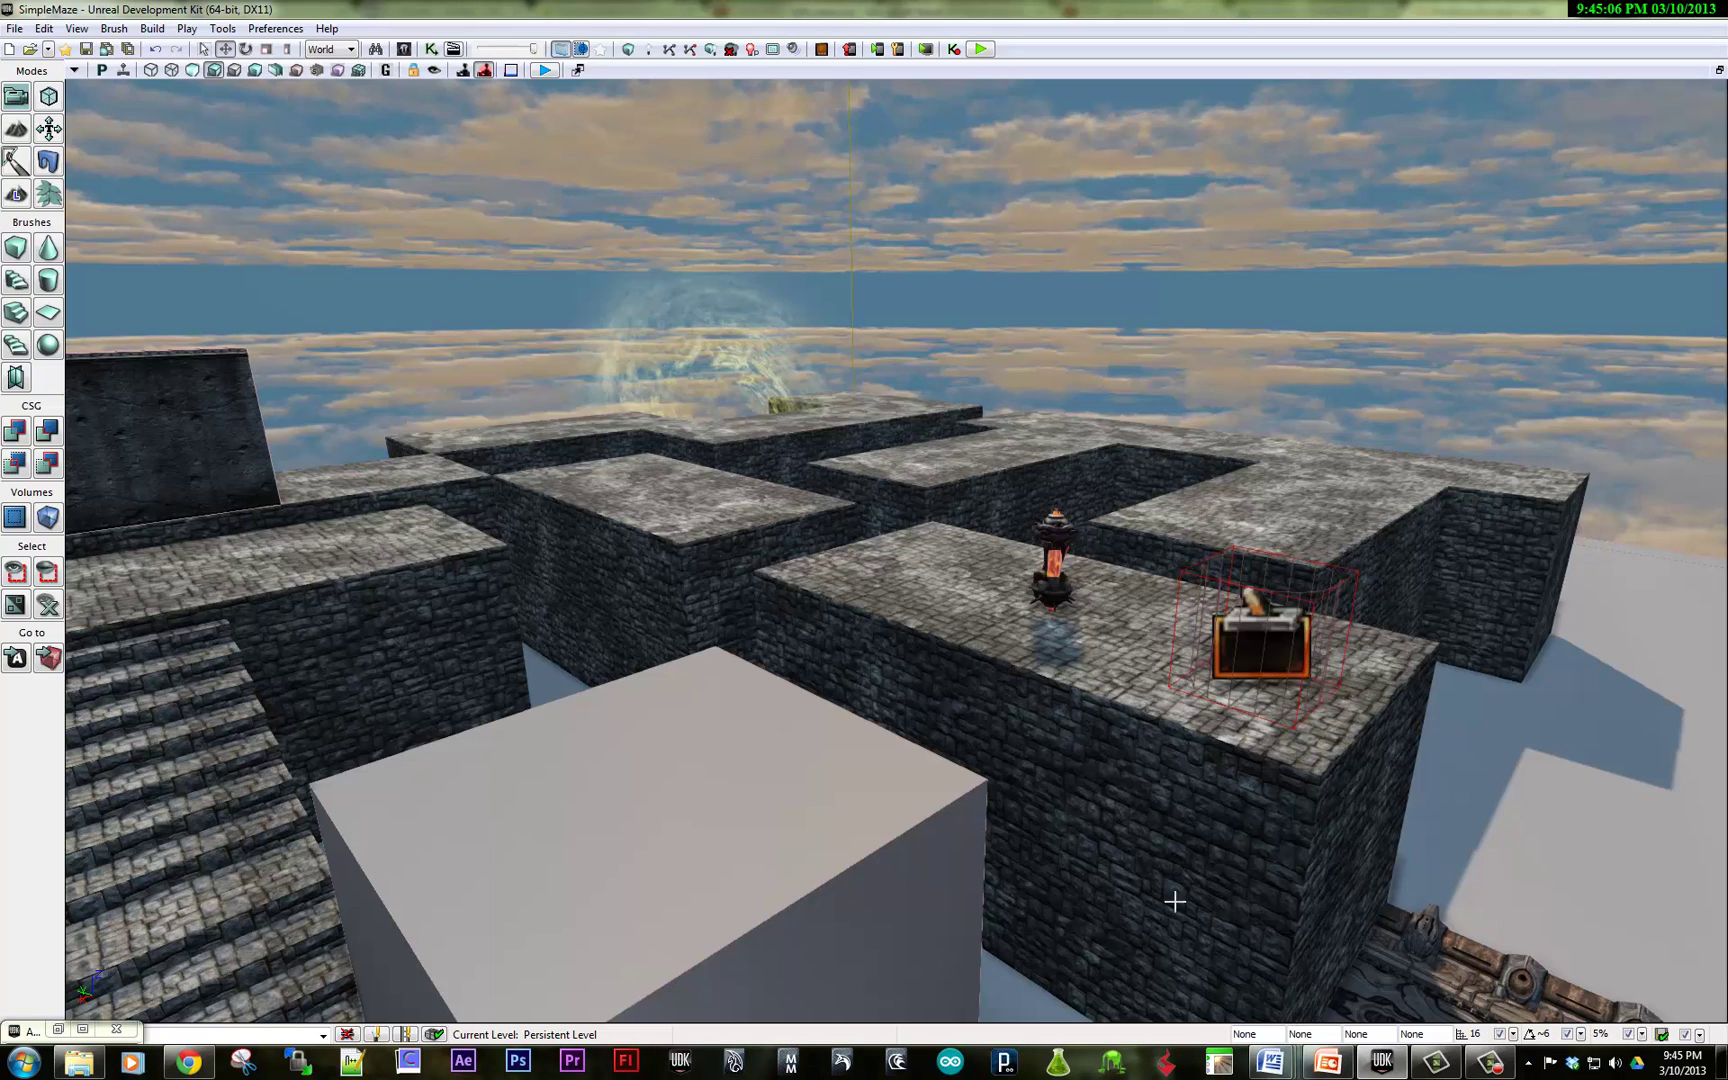
{"action": "left_click", "coordinate": [404, 48]}
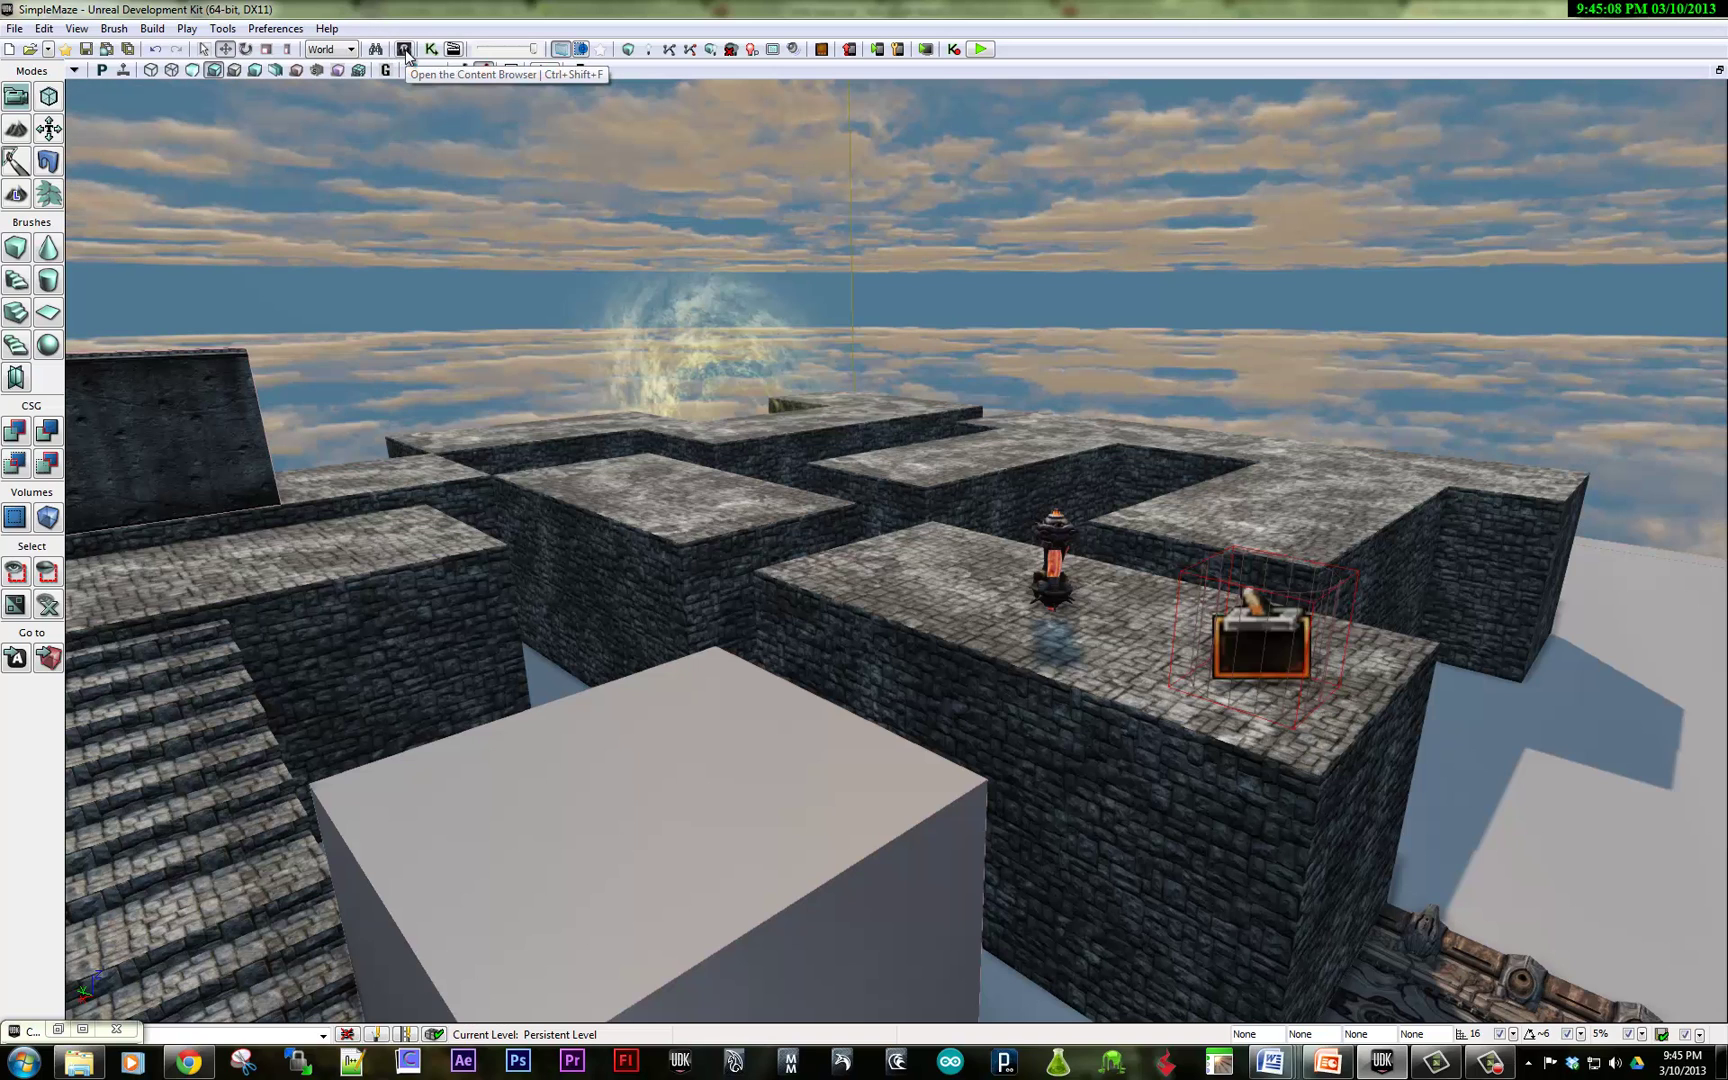
Step: Restore the Content Browser and pick PointLightToggleable in the Actor Classes list
{"action": "left_click", "coordinate": [65, 1033]}
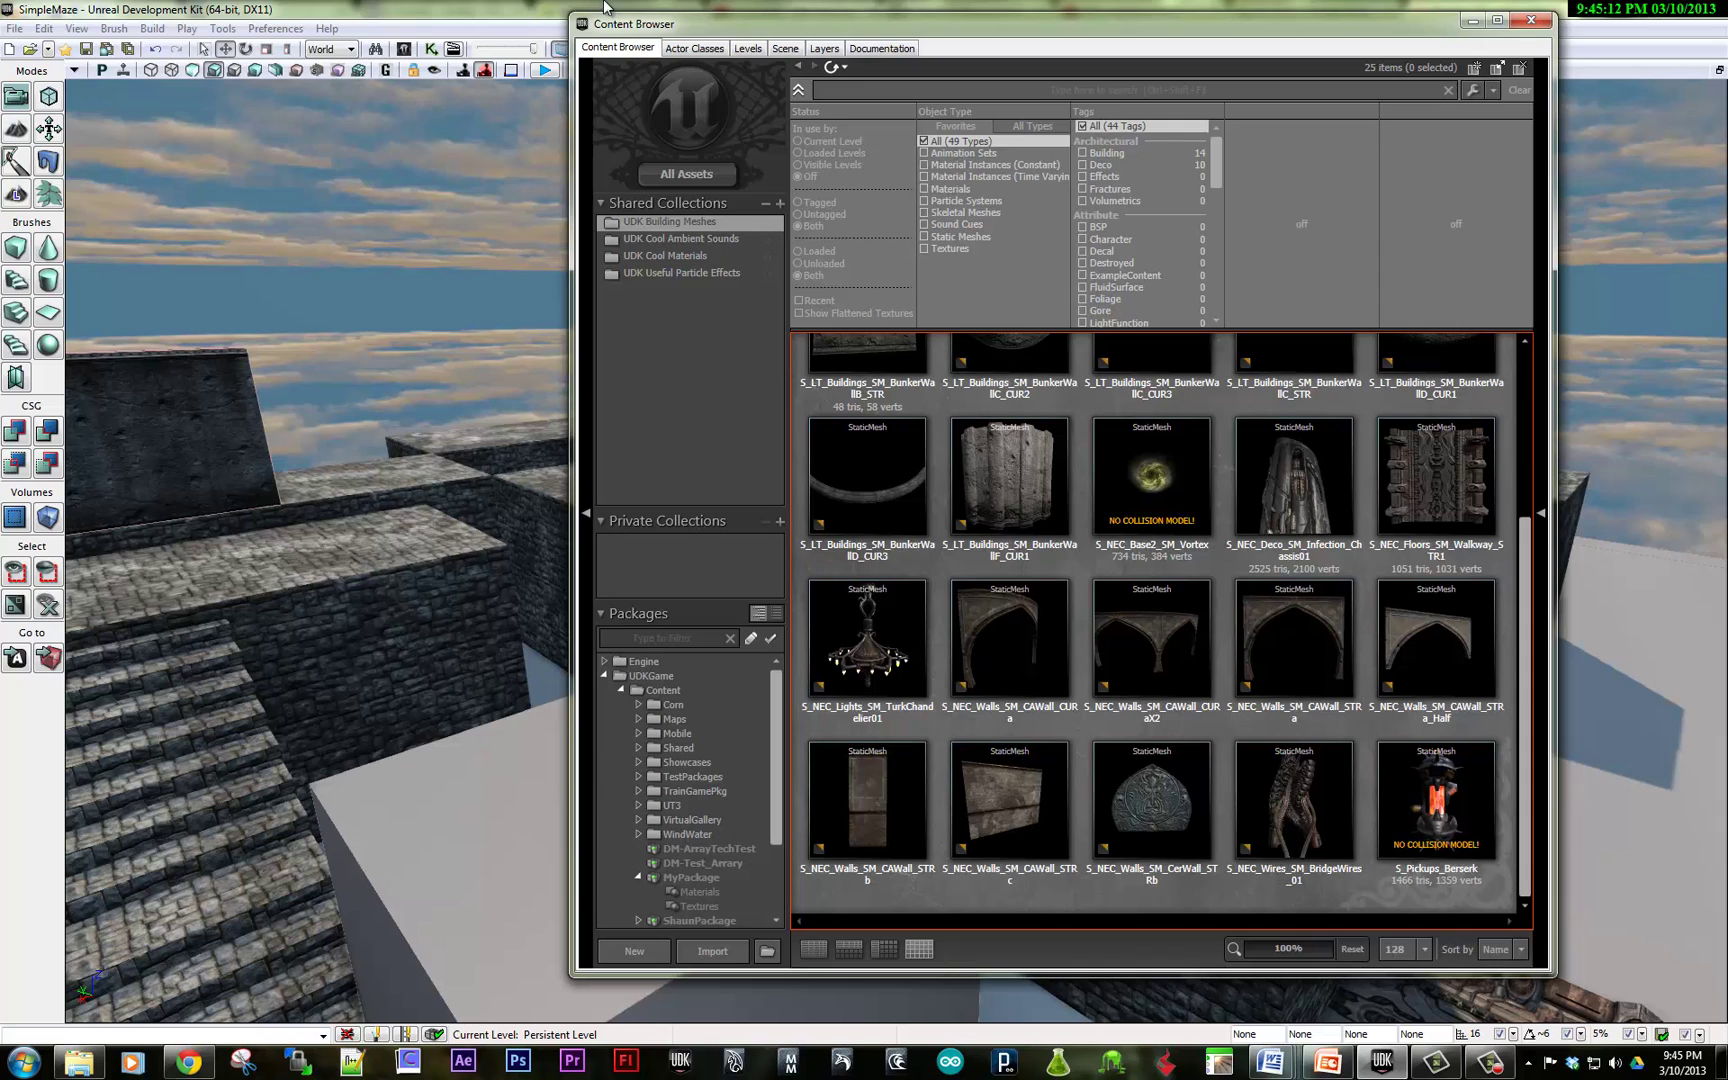
{"action": "left_click", "coordinate": [688, 50]}
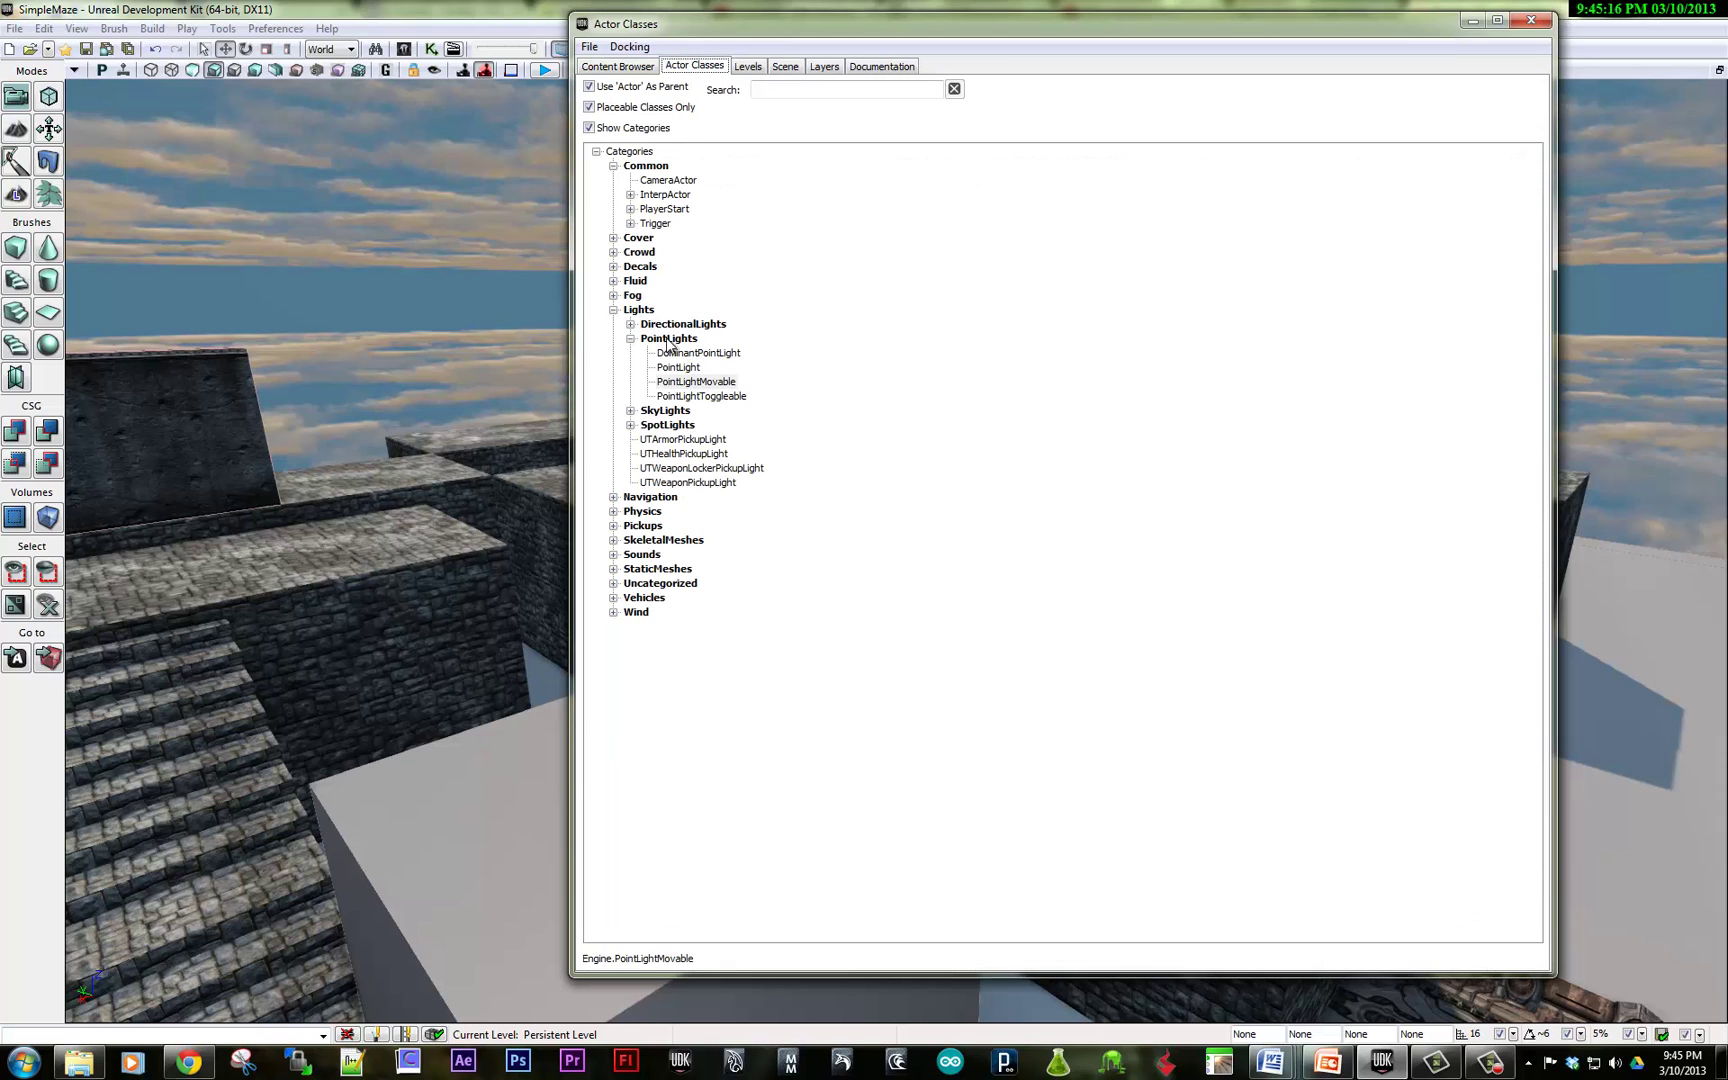
{"action": "left_click", "coordinate": [691, 386]}
{"action": "left_click", "coordinate": [720, 400]}
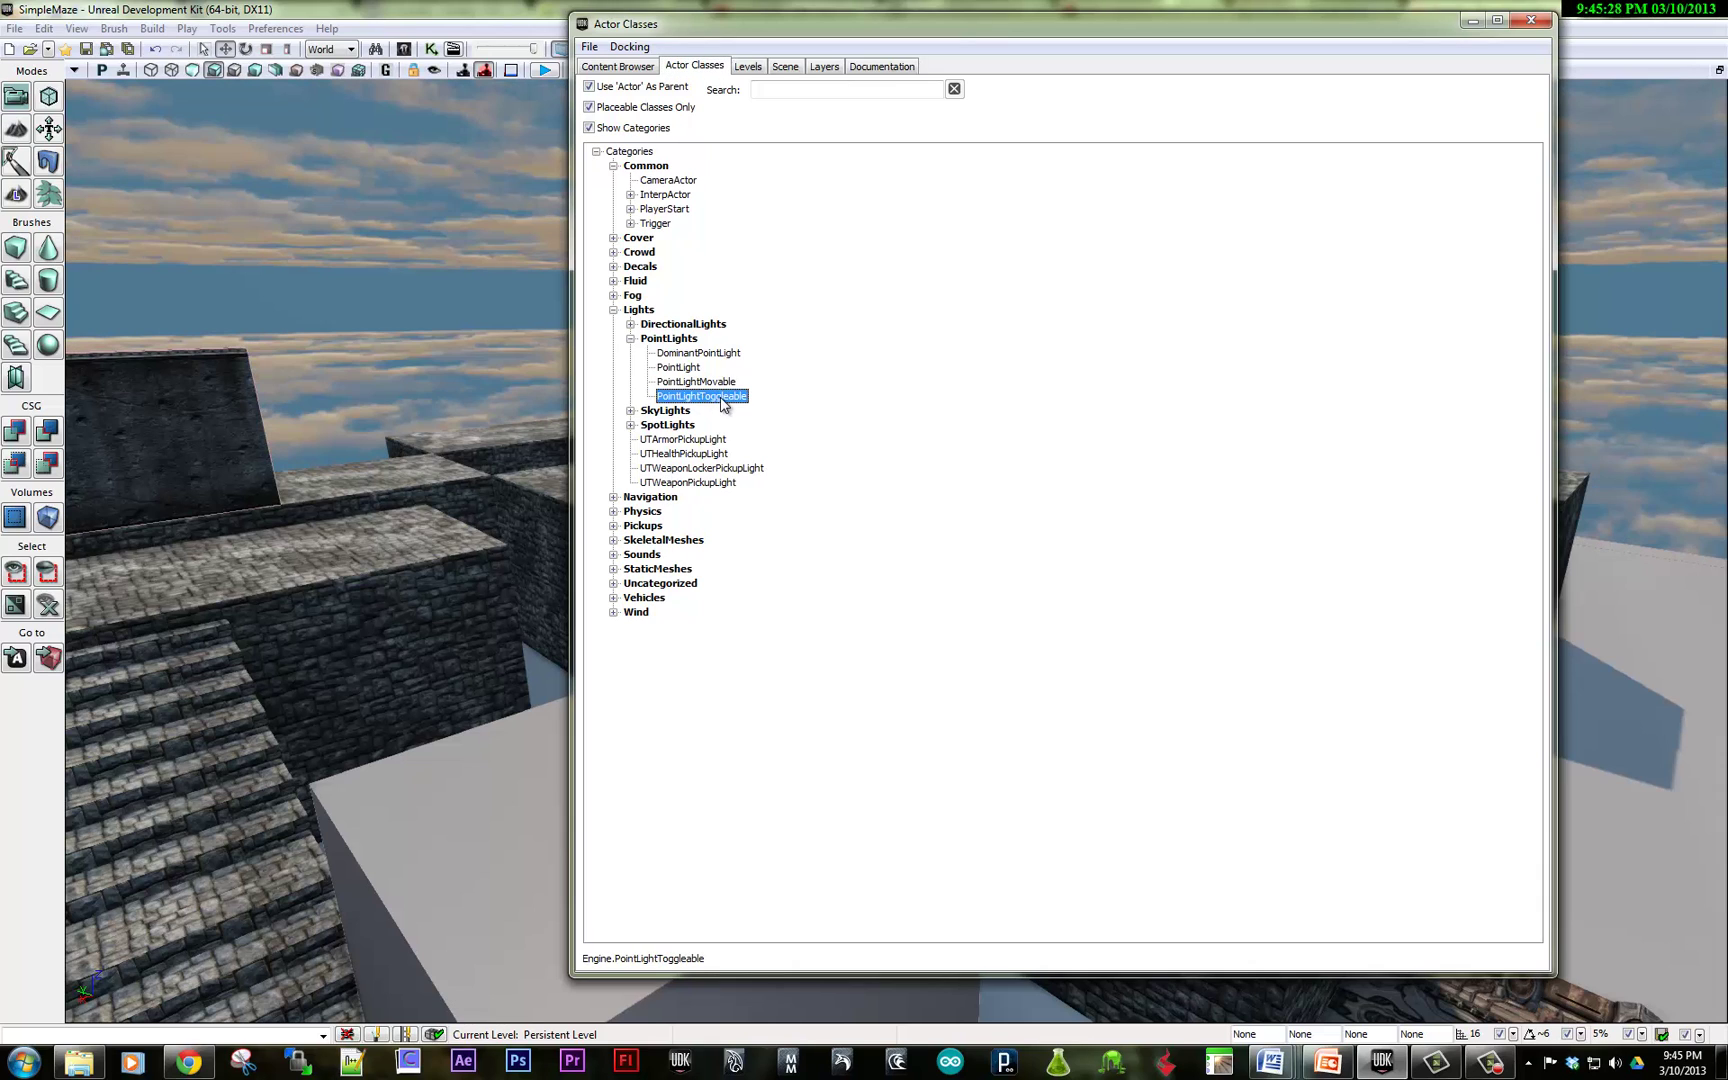
{"action": "key", "text": "Up"}
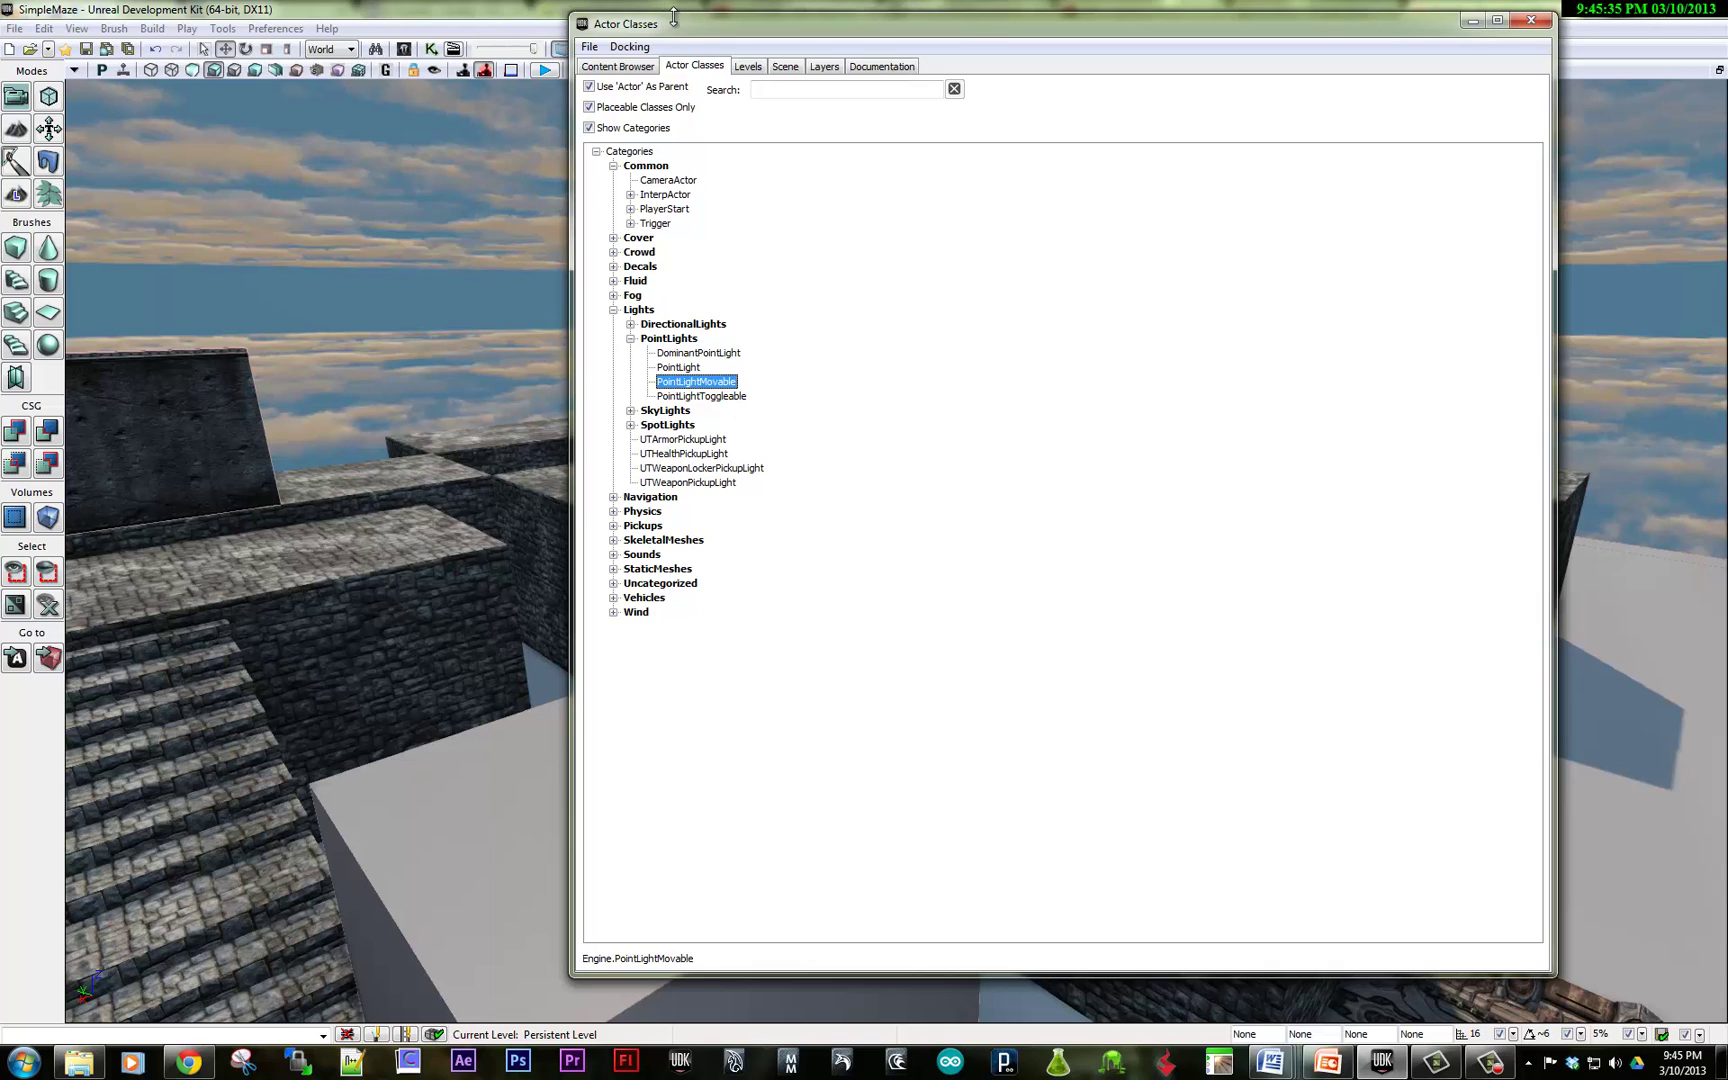
{"action": "left_click_drag", "start_coordinate": [674, 27], "coordinate": [799, 56]}
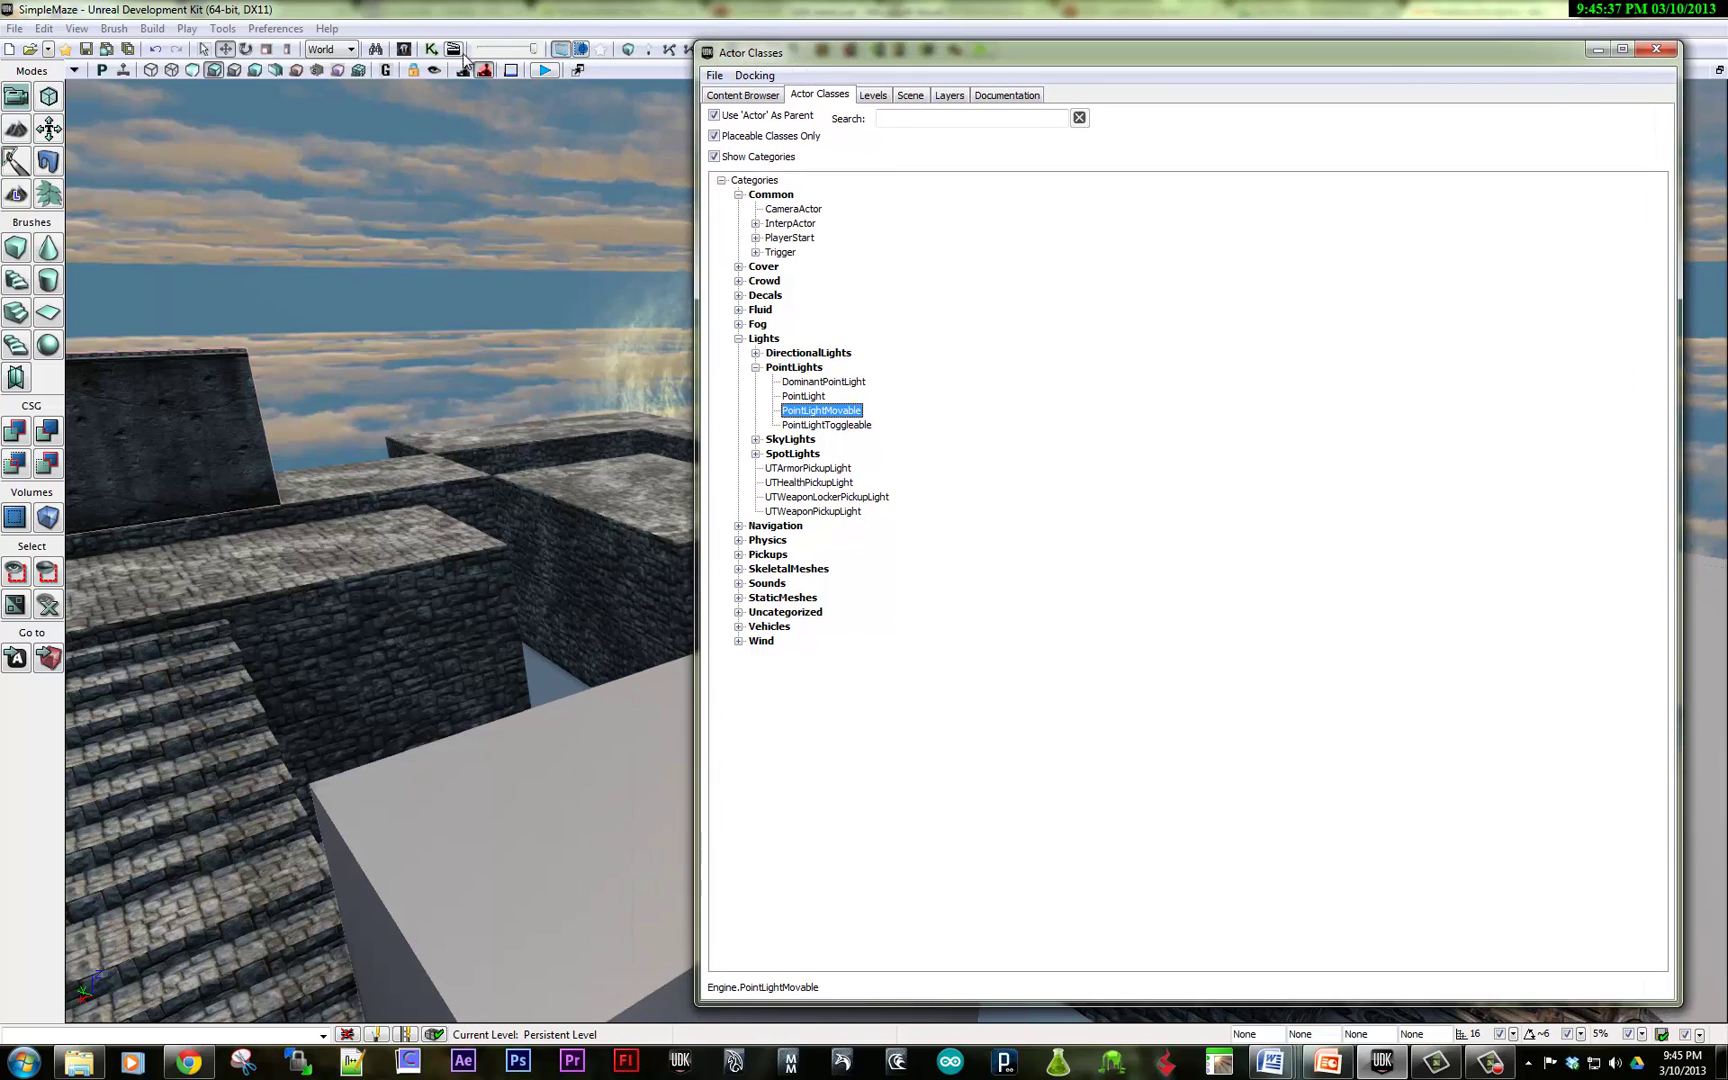
Step: Open Kismet, reselect PointLightToggleable, arrange the windows and select the maze-top floor
{"action": "left_click", "coordinate": [432, 51]}
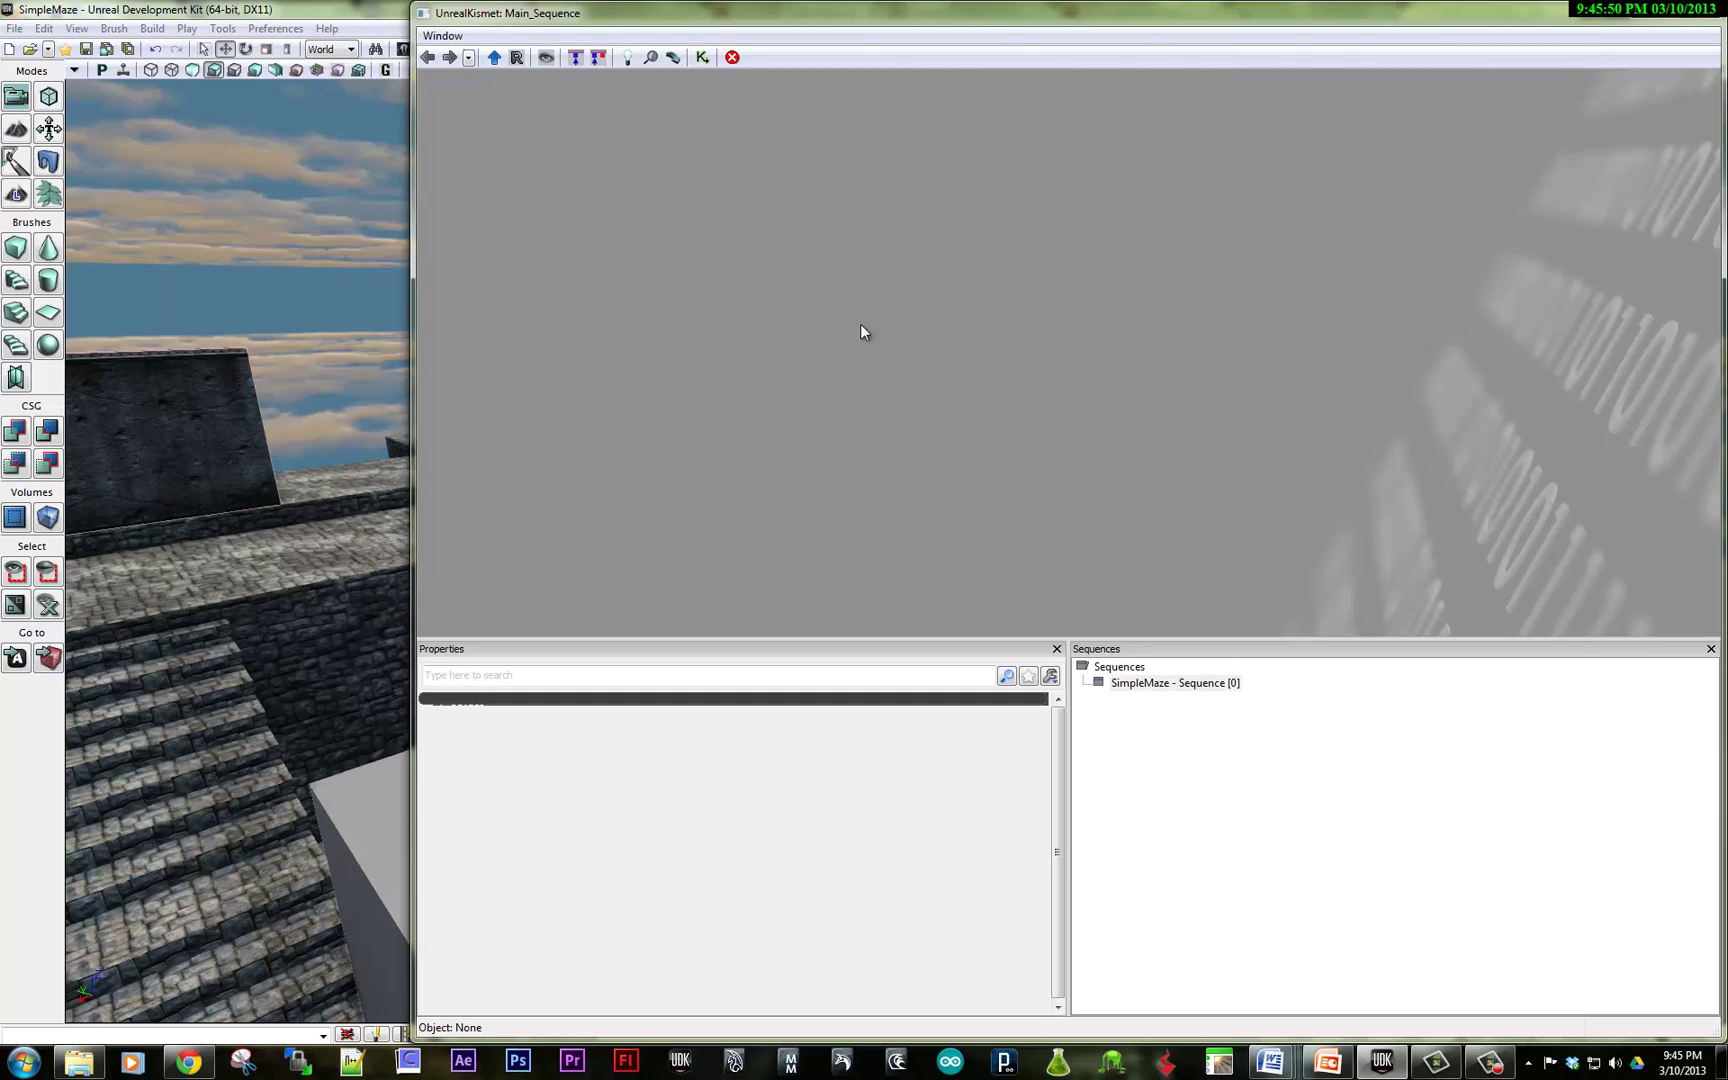
{"action": "left_click_drag", "start_coordinate": [697, 20], "coordinate": [334, 730]}
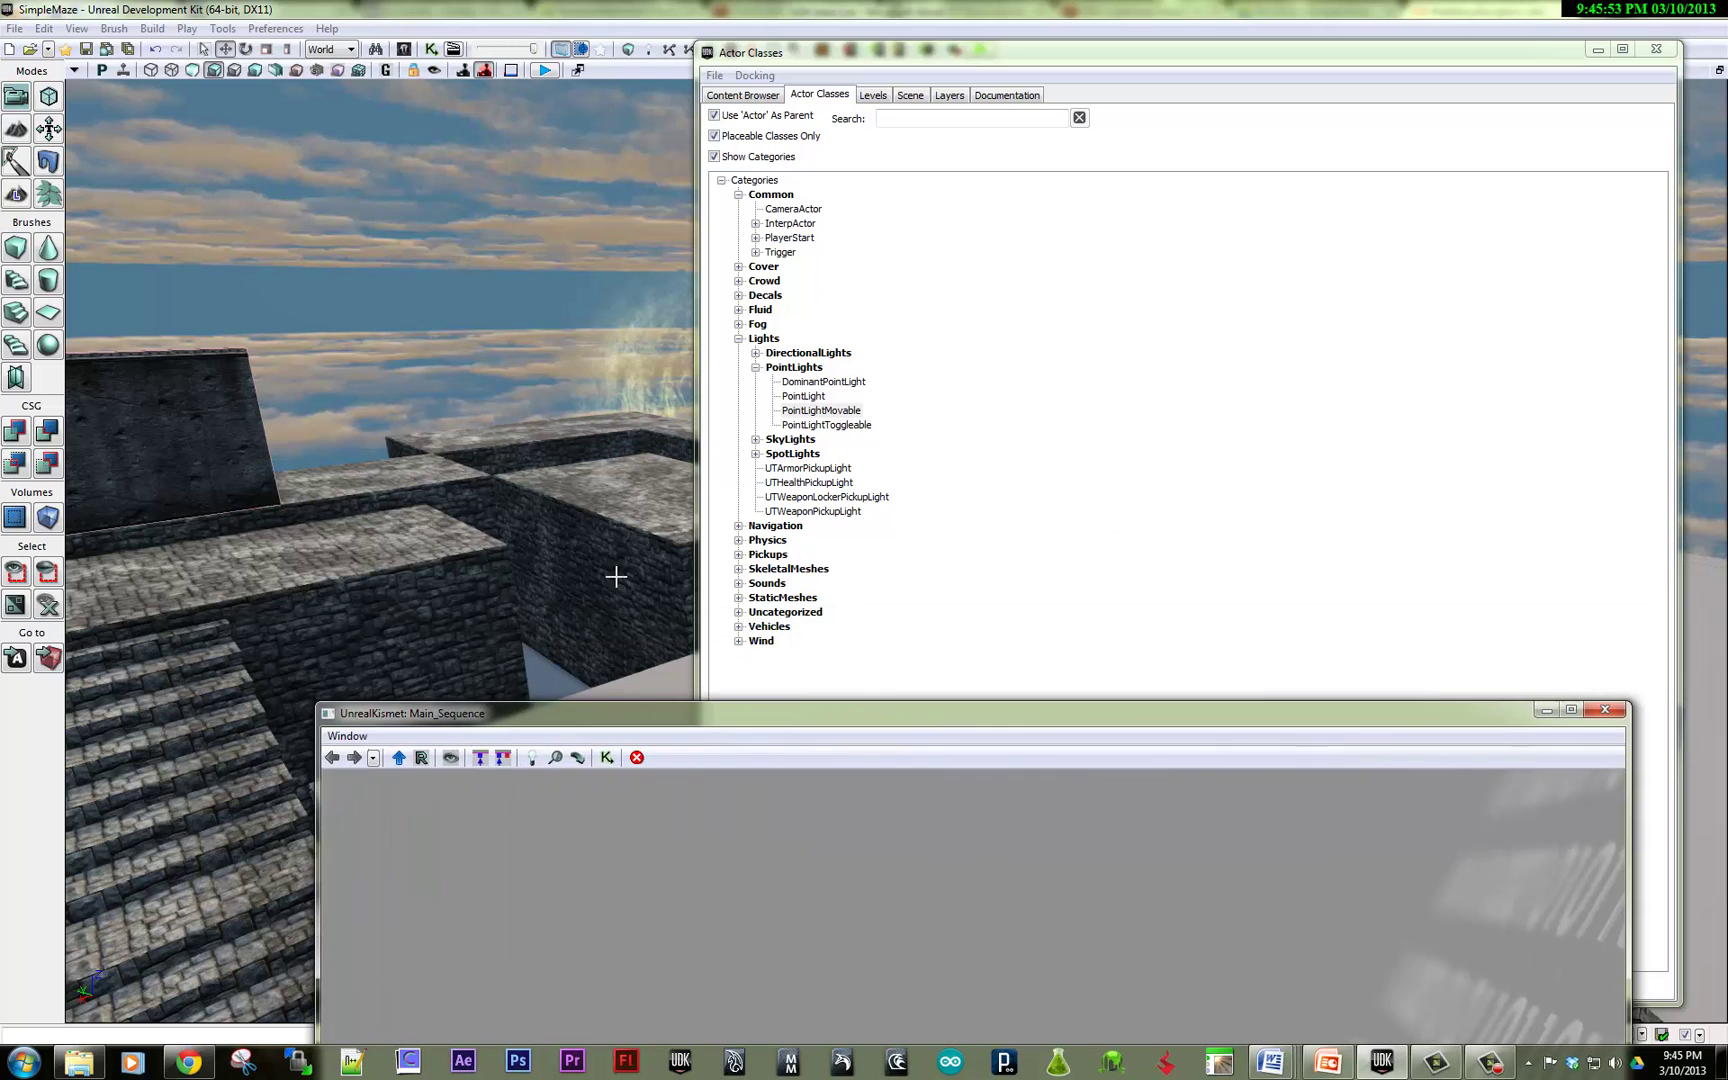
{"action": "left_click", "coordinate": [814, 416]}
{"action": "left_click", "coordinate": [821, 425]}
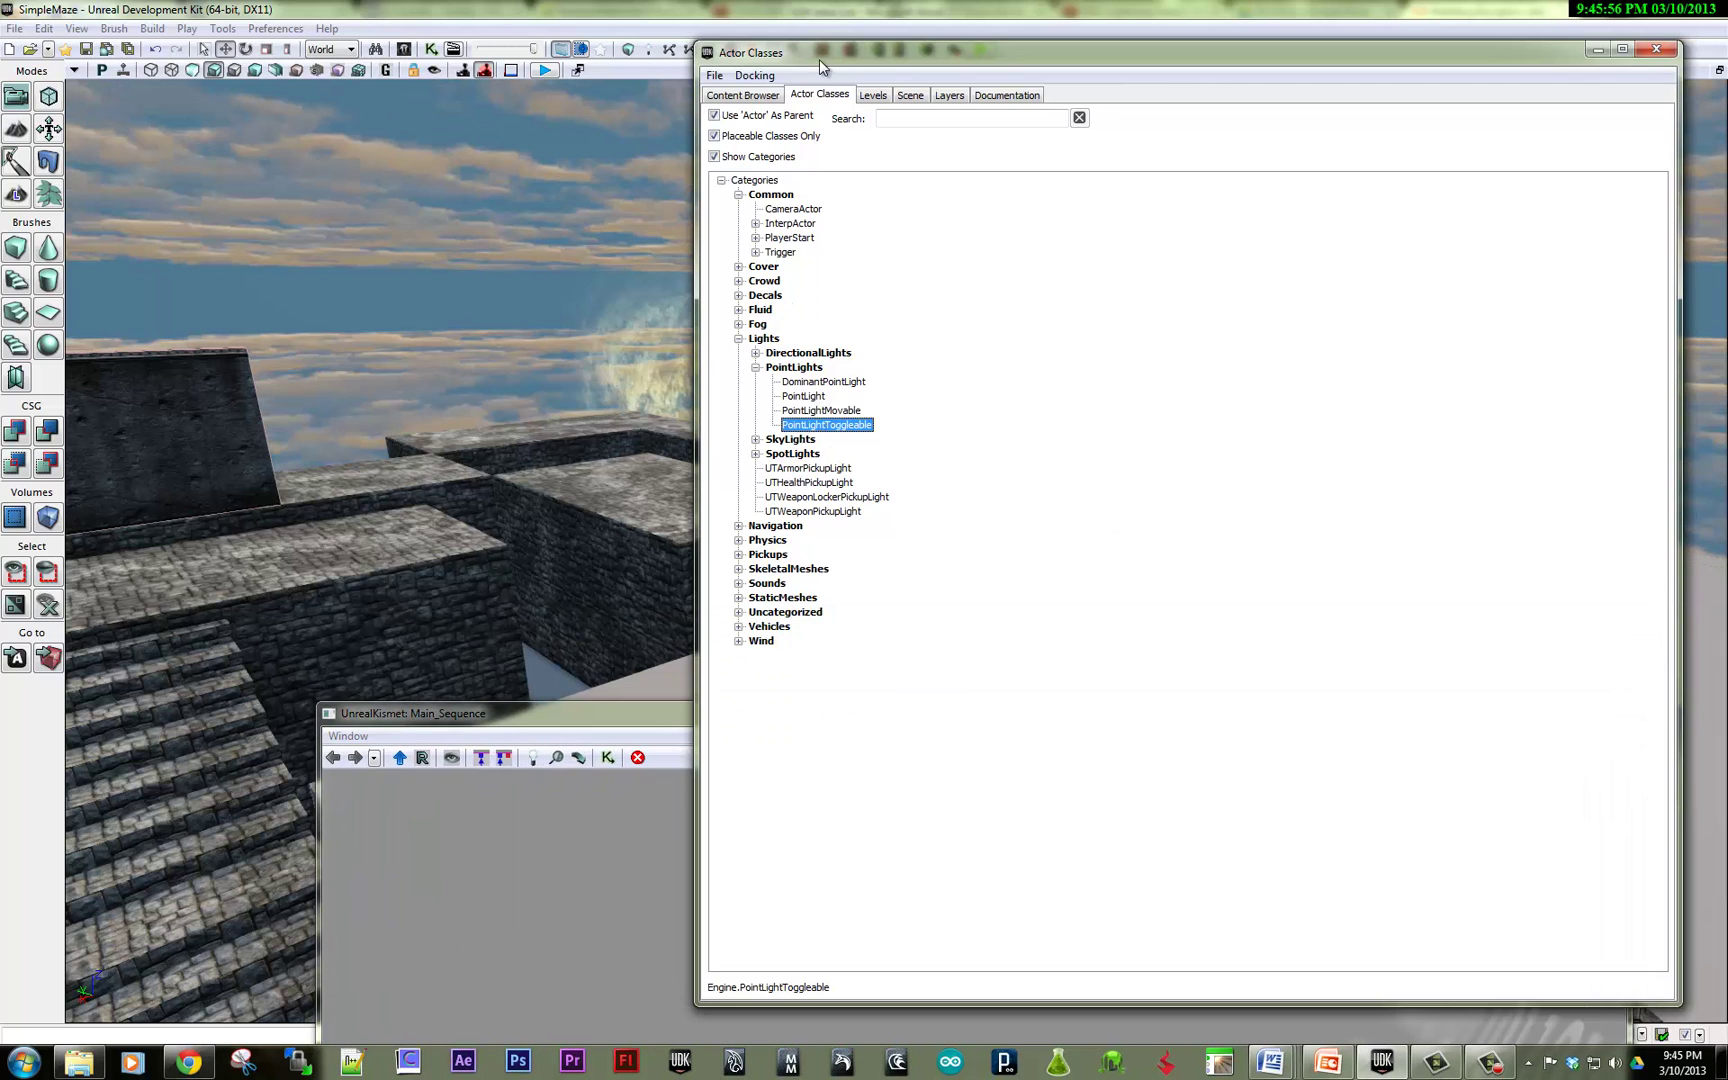
{"action": "left_click_drag", "start_coordinate": [819, 57], "coordinate": [1686, 371]}
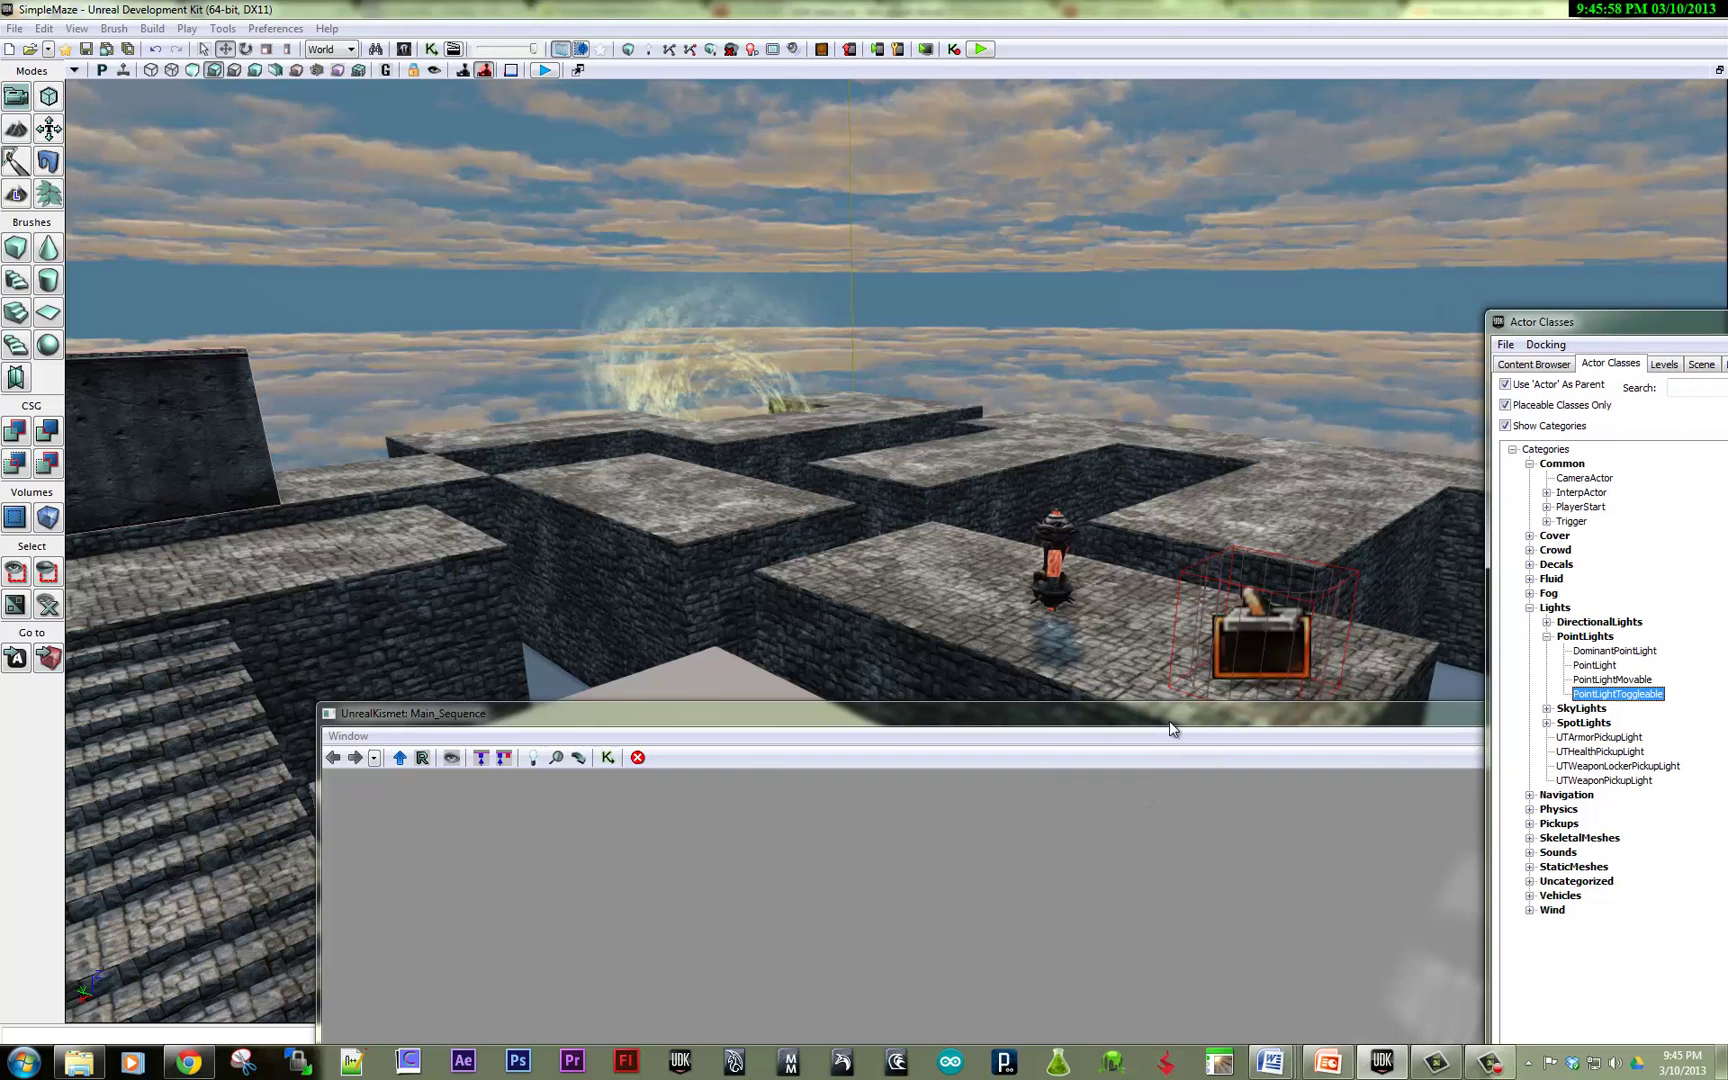
{"action": "left_click_drag", "start_coordinate": [1139, 713], "coordinate": [1087, 1002]}
{"action": "left_click", "coordinate": [1057, 617]}
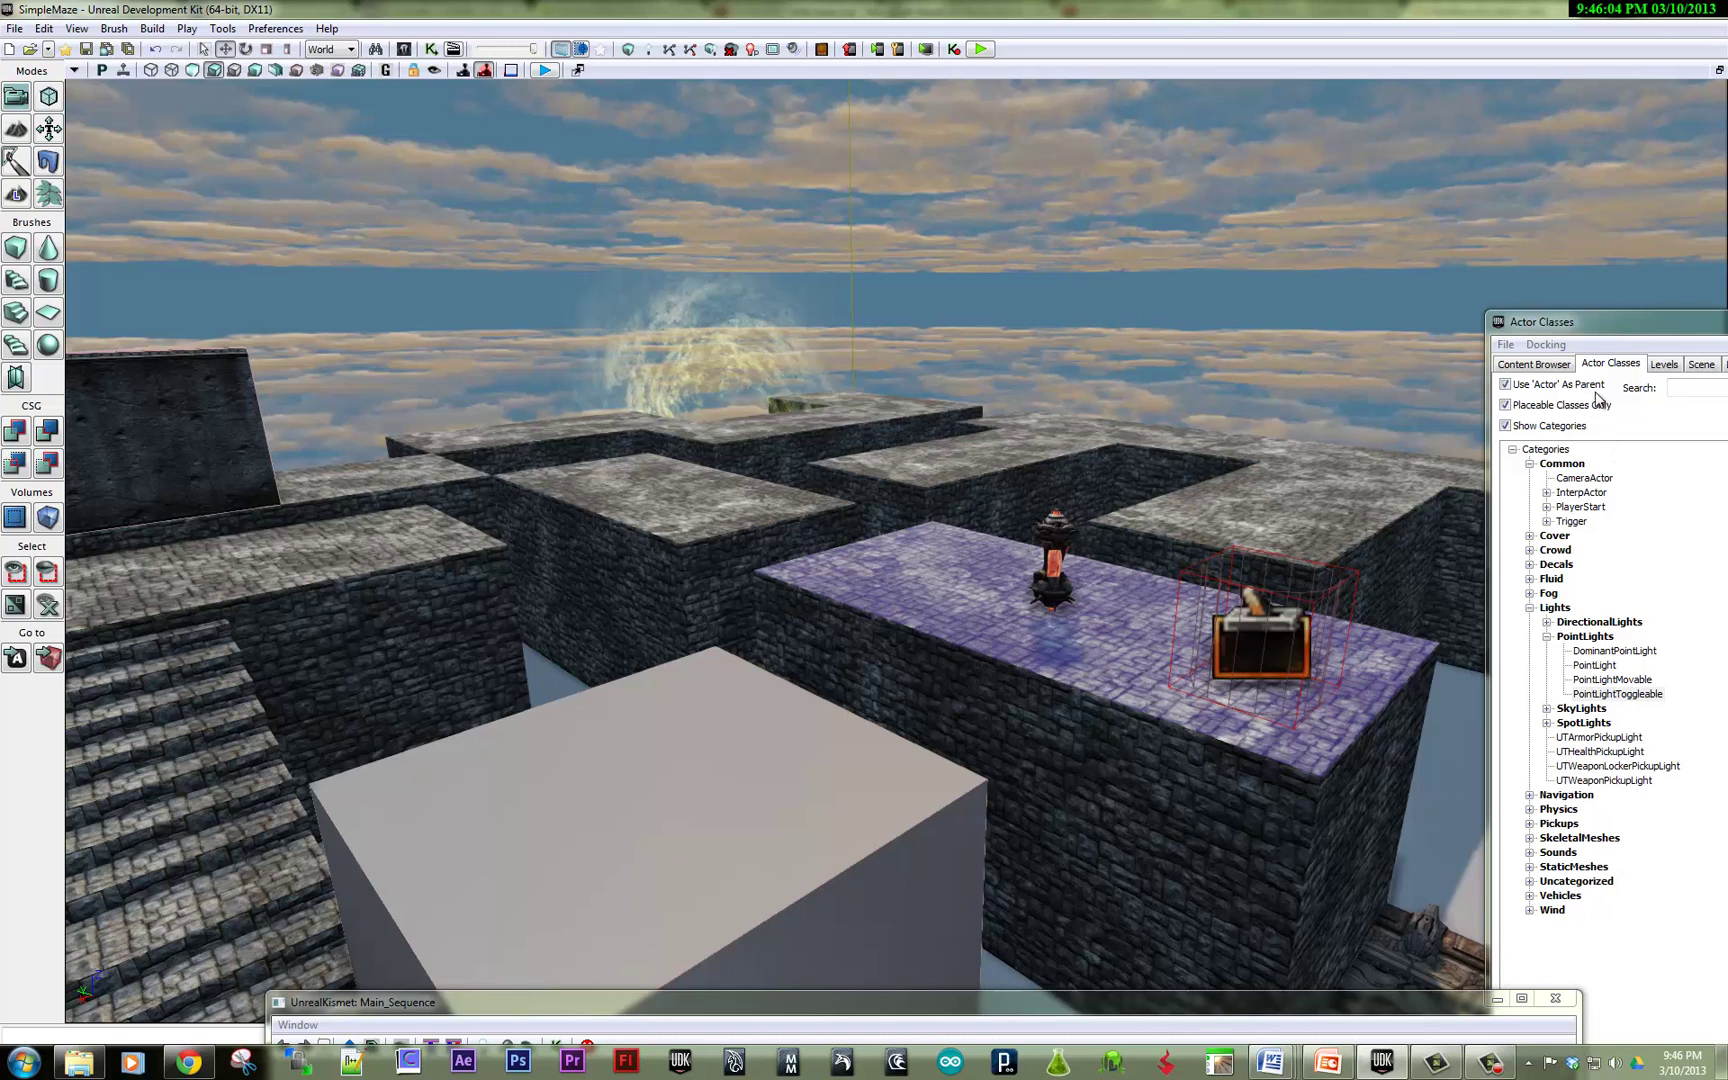
Step: Place a toggleable point light on the floor and raise it above the floor
{"action": "right_click", "coordinate": [1018, 621]}
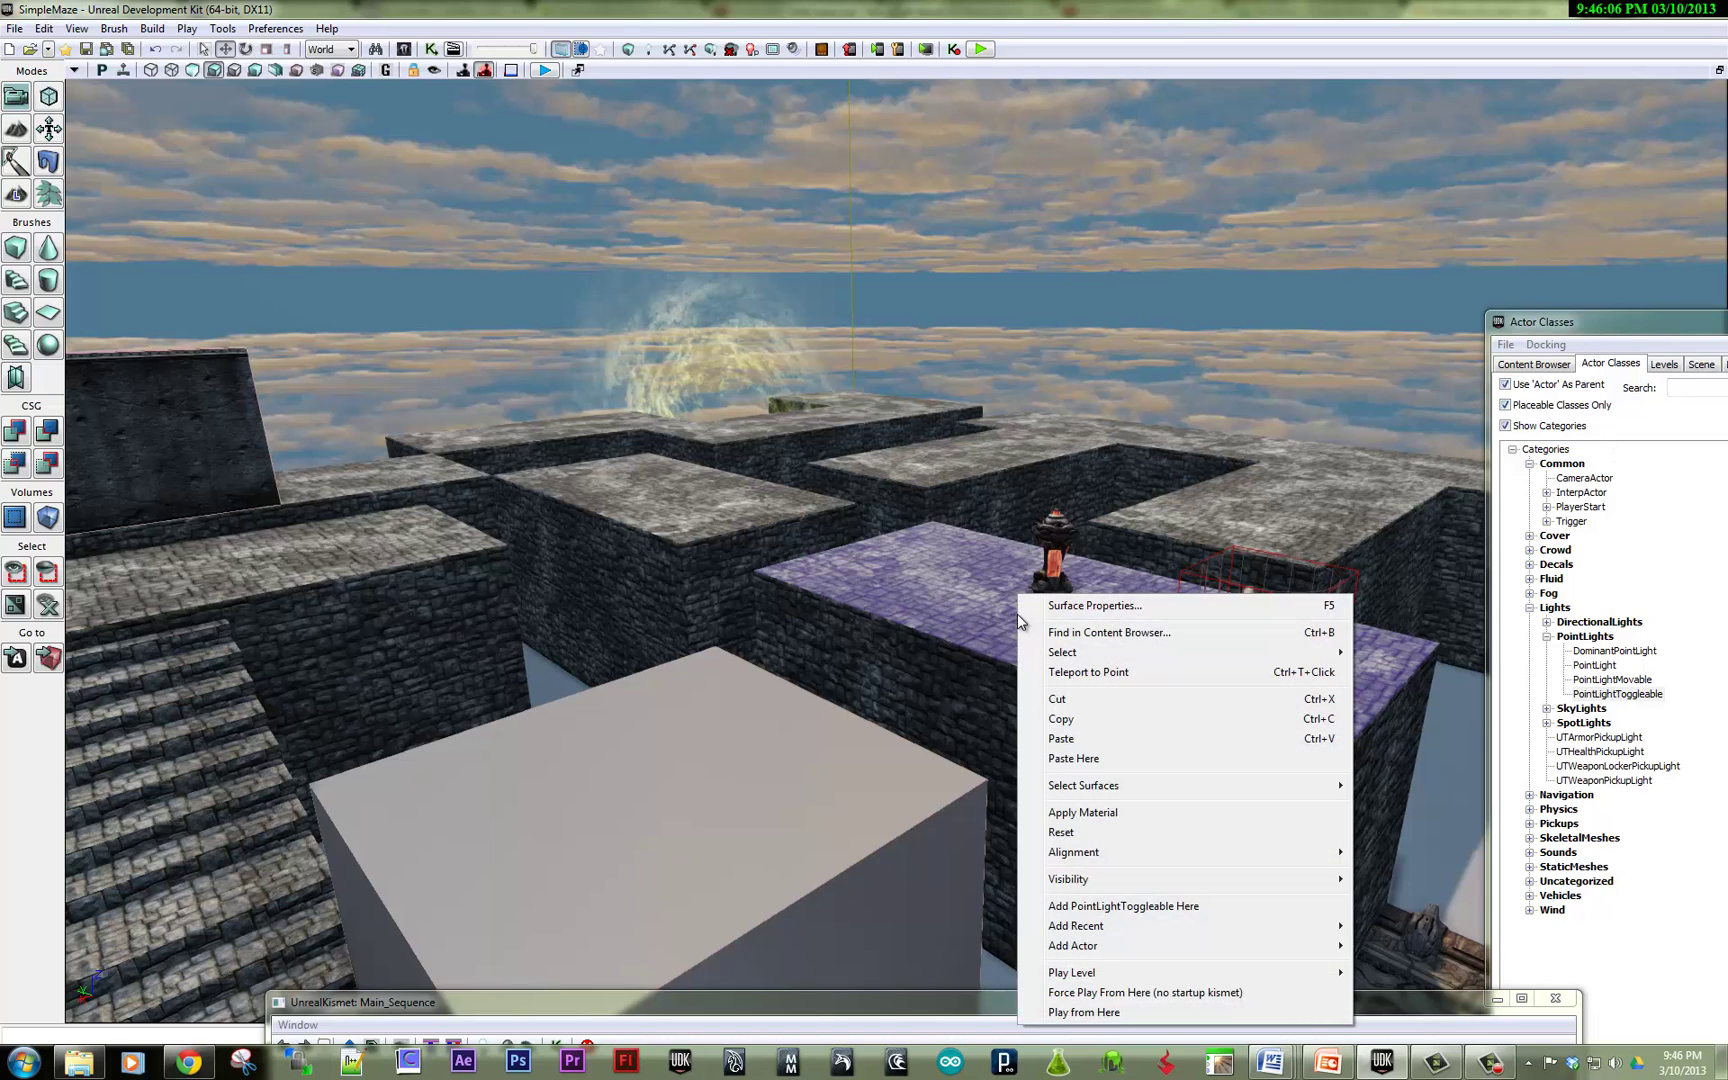
{"action": "left_click", "coordinate": [1123, 906]}
{"action": "left_click_drag", "start_coordinate": [1025, 545], "coordinate": [1016, 432]}
{"action": "left_click_drag", "start_coordinate": [942, 533], "coordinate": [925, 520]}
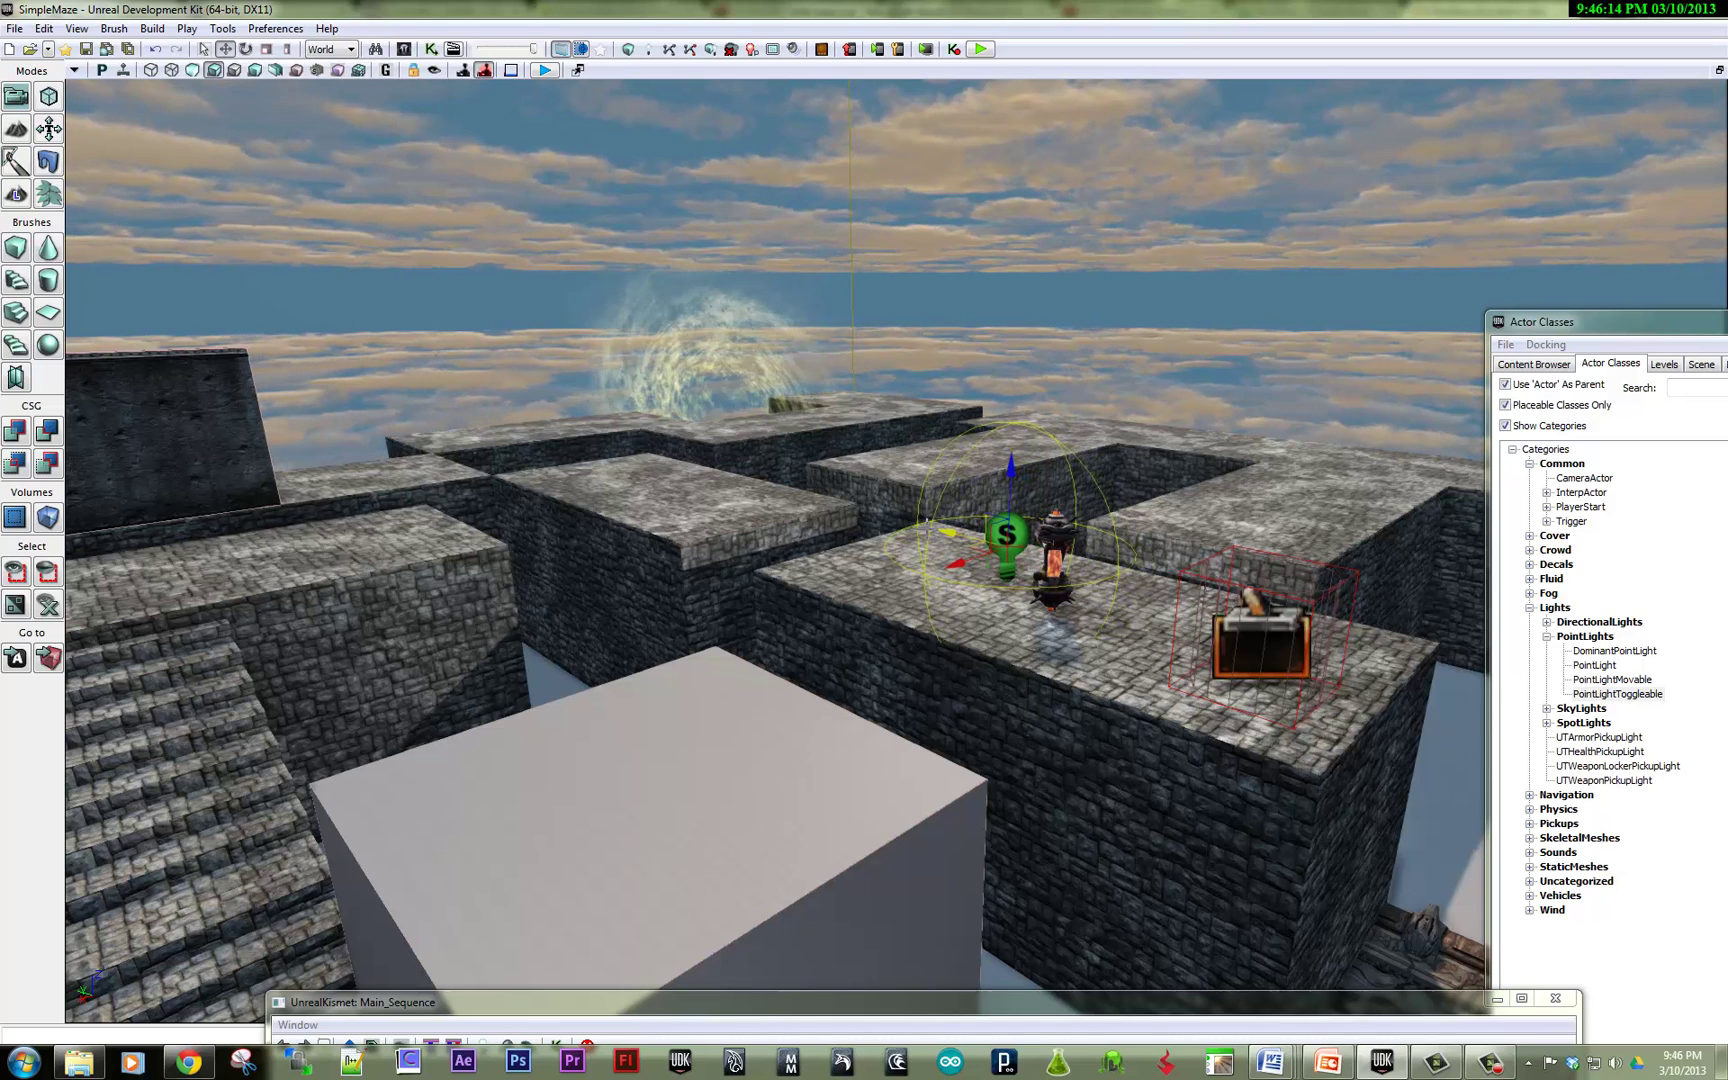
Step: Set the point light's brightness to 5 and radius to 256
{"action": "double_click", "coordinate": [926, 533]}
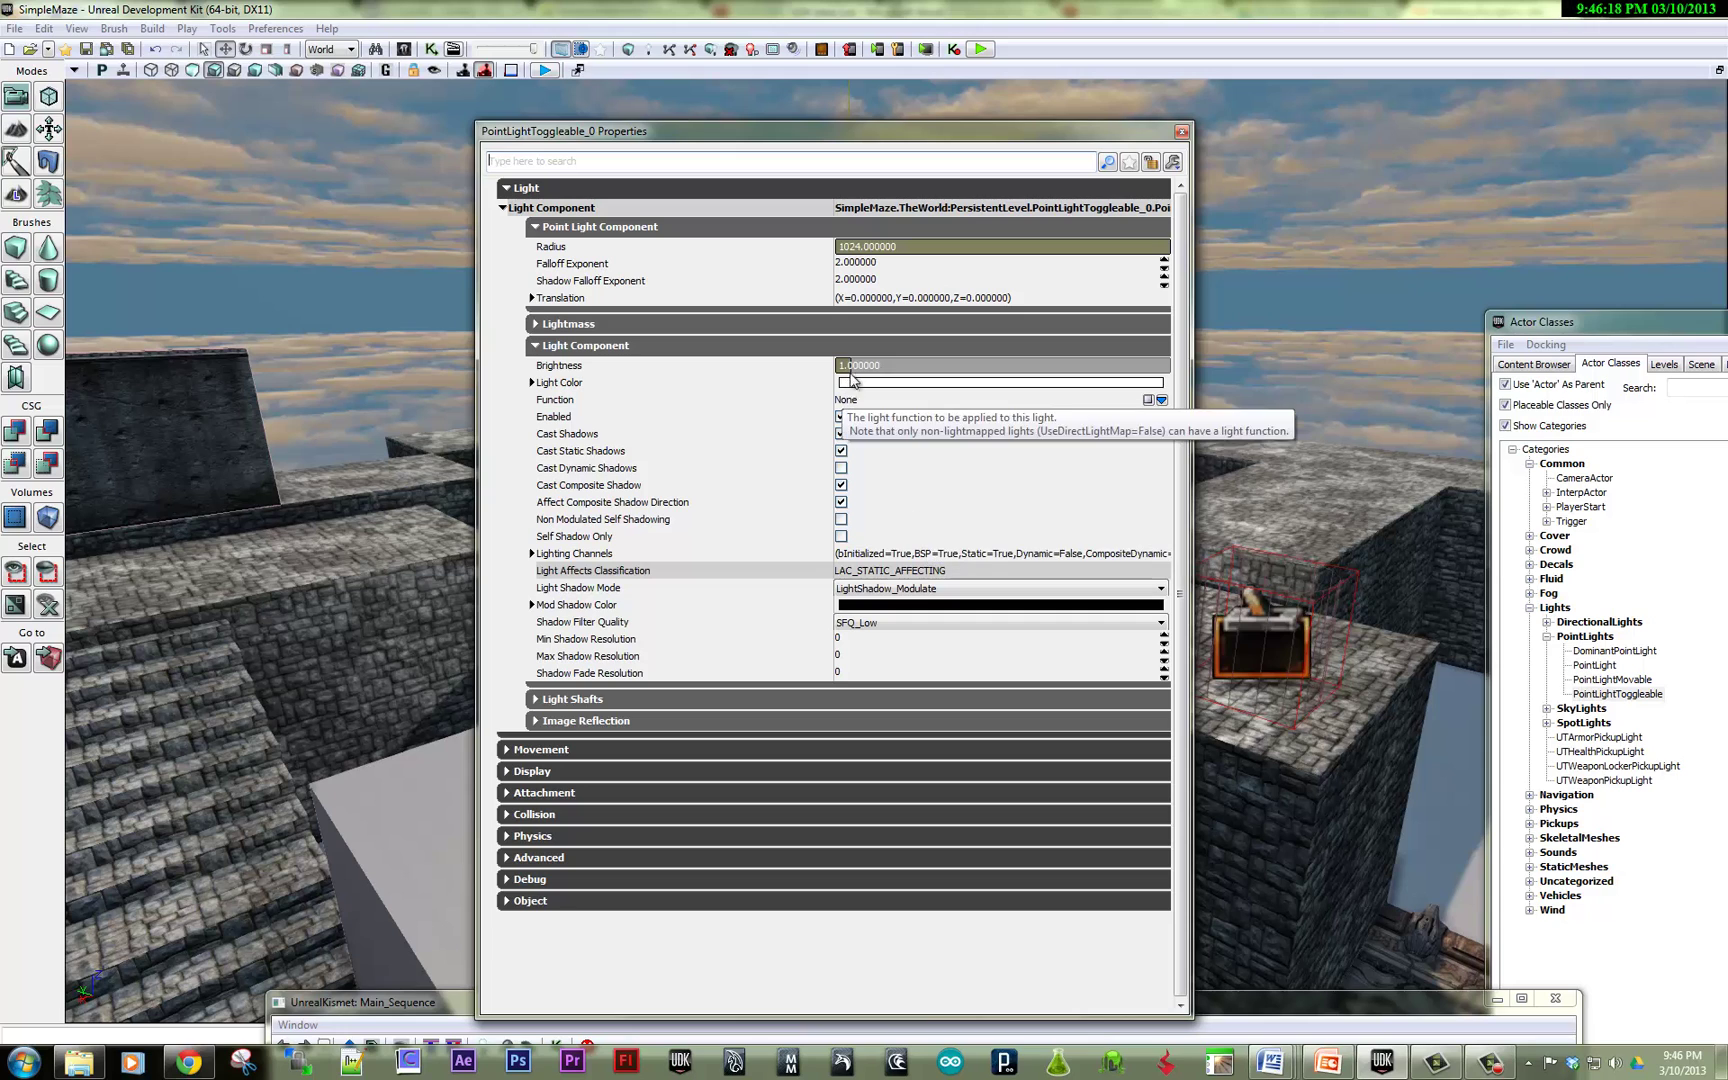
{"action": "left_click", "coordinate": [862, 366]}
{"action": "type", "text": "5"}
{"action": "key", "text": "Return"}
{"action": "left_click", "coordinate": [870, 247]}
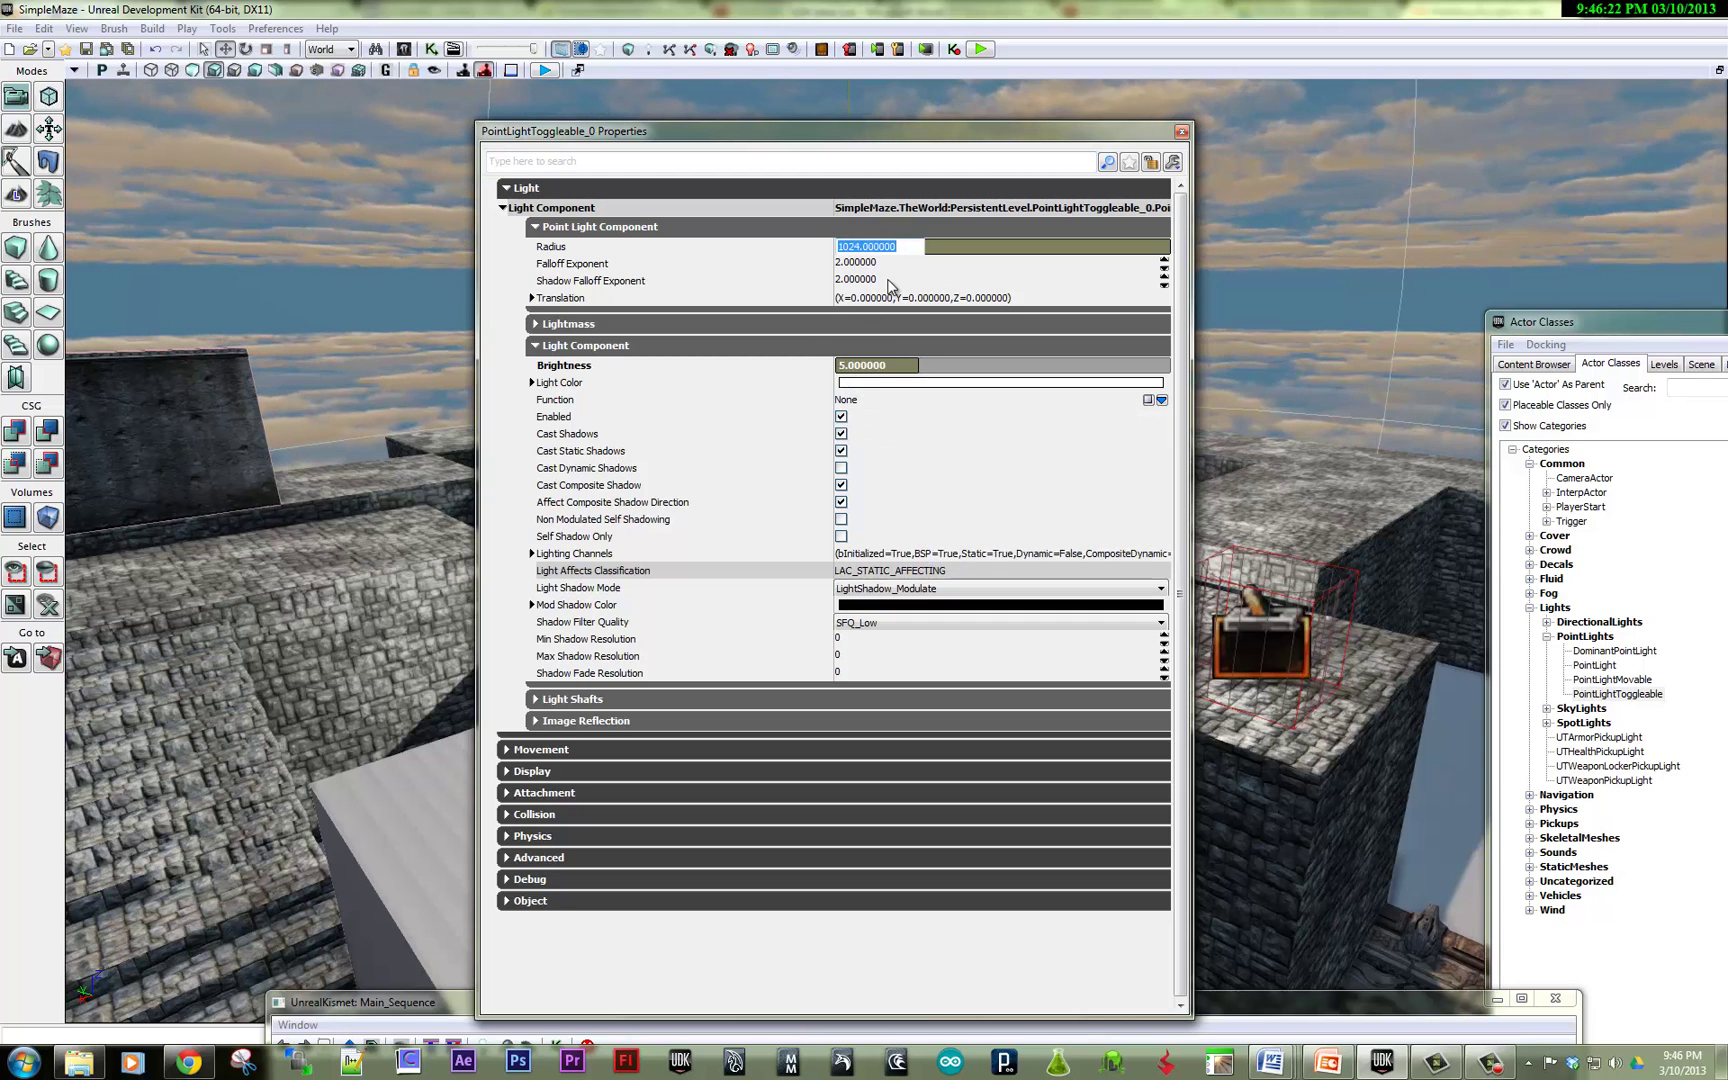
{"action": "type", "text": "256"}
{"action": "key", "text": "Return"}
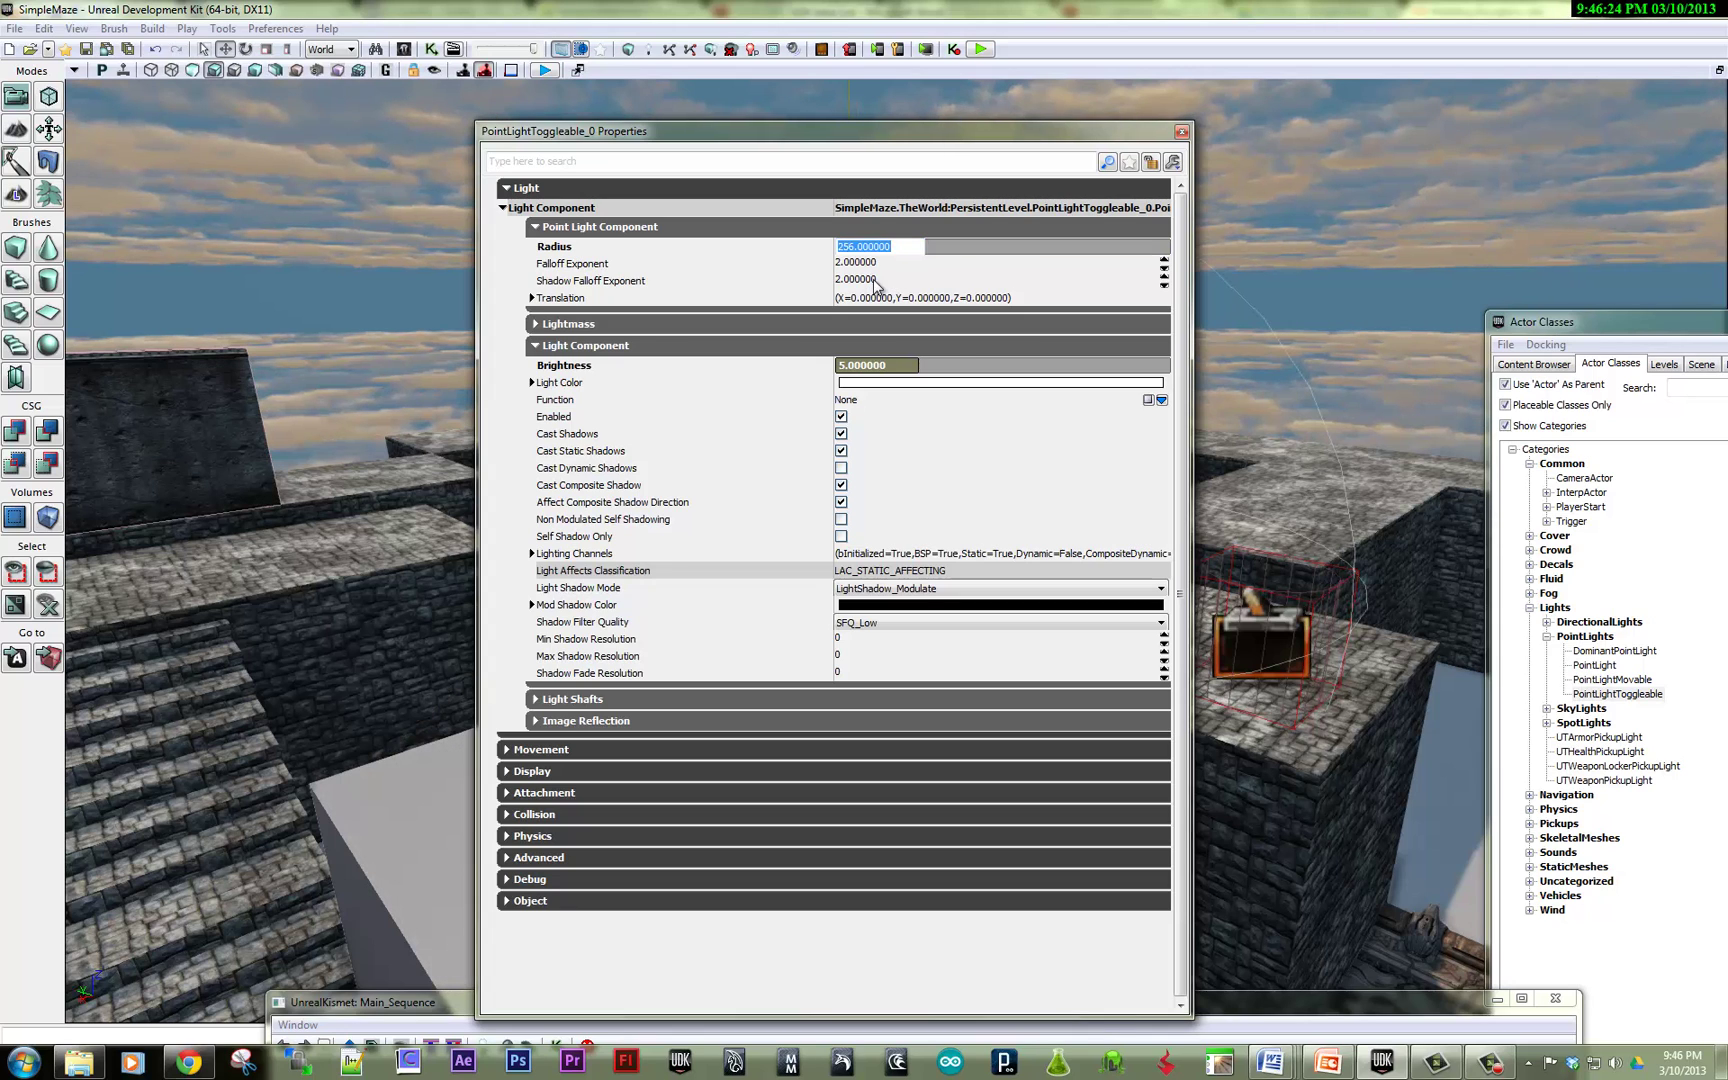
Step: Tint the light pinkish red, enable Render Light Shafts, and raise it higher
{"action": "left_click", "coordinate": [958, 390]}
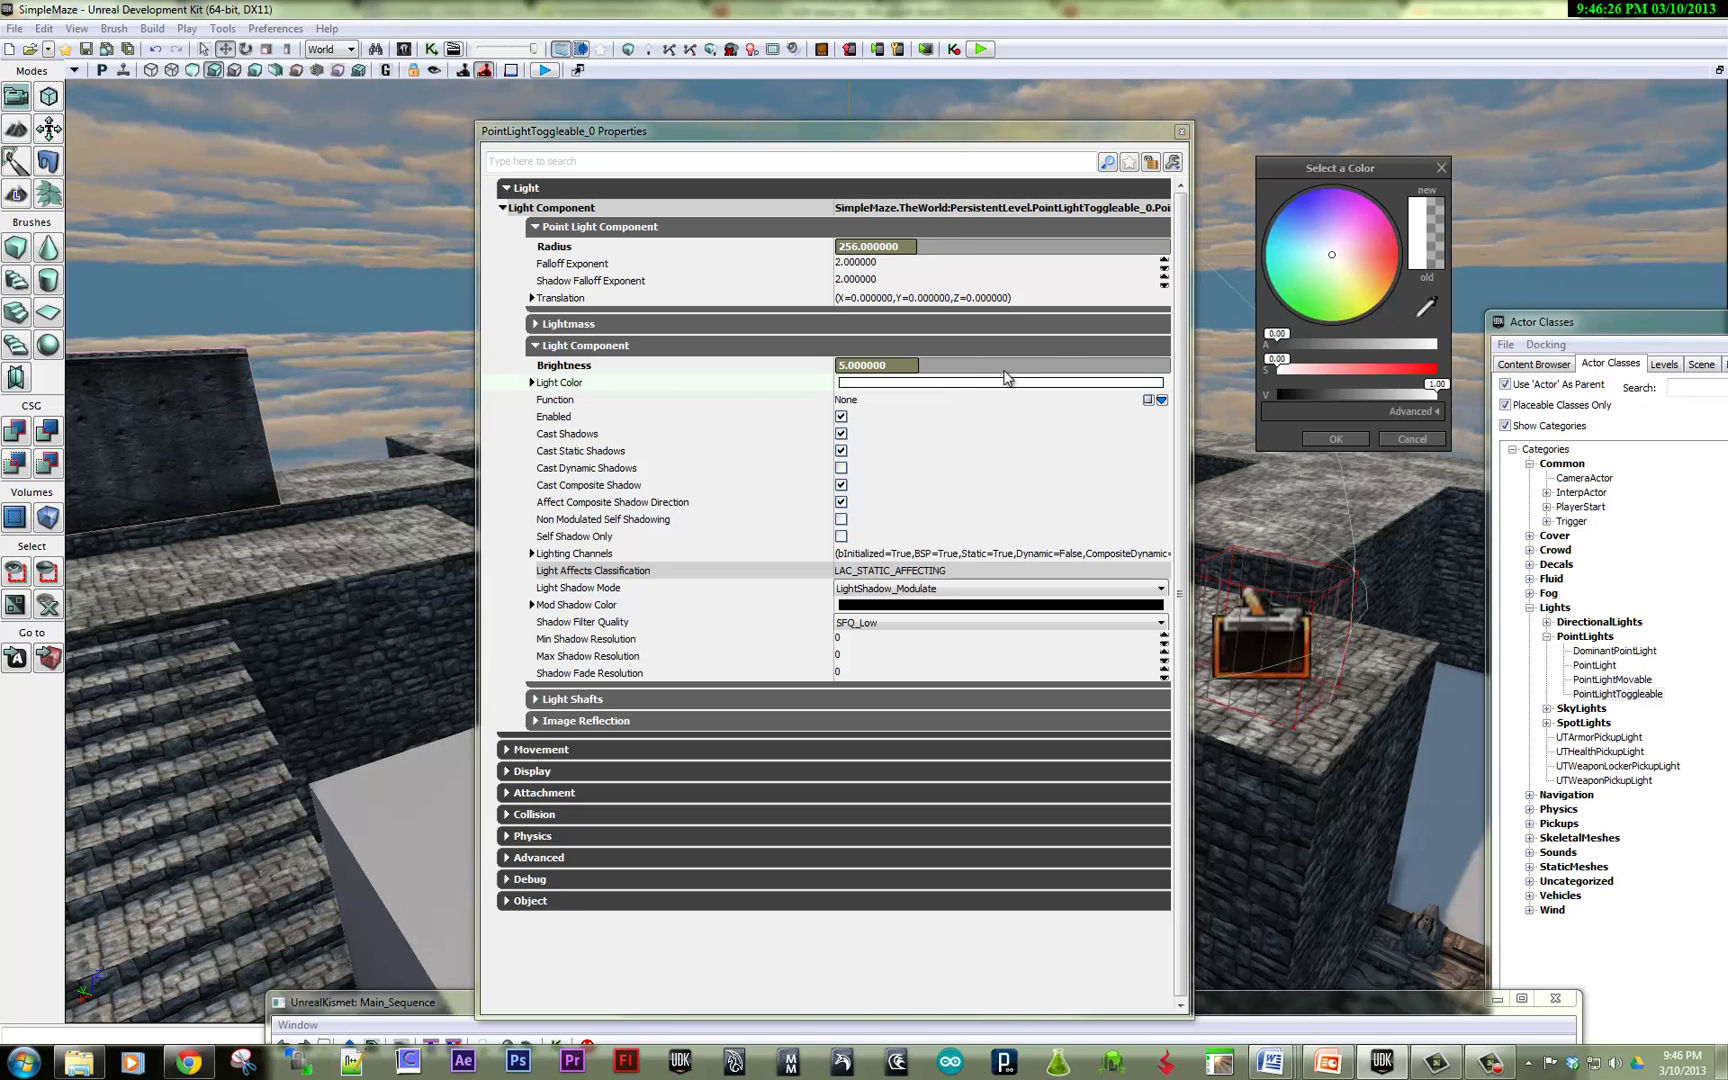
{"action": "left_click_drag", "start_coordinate": [1378, 219], "coordinate": [1386, 250]}
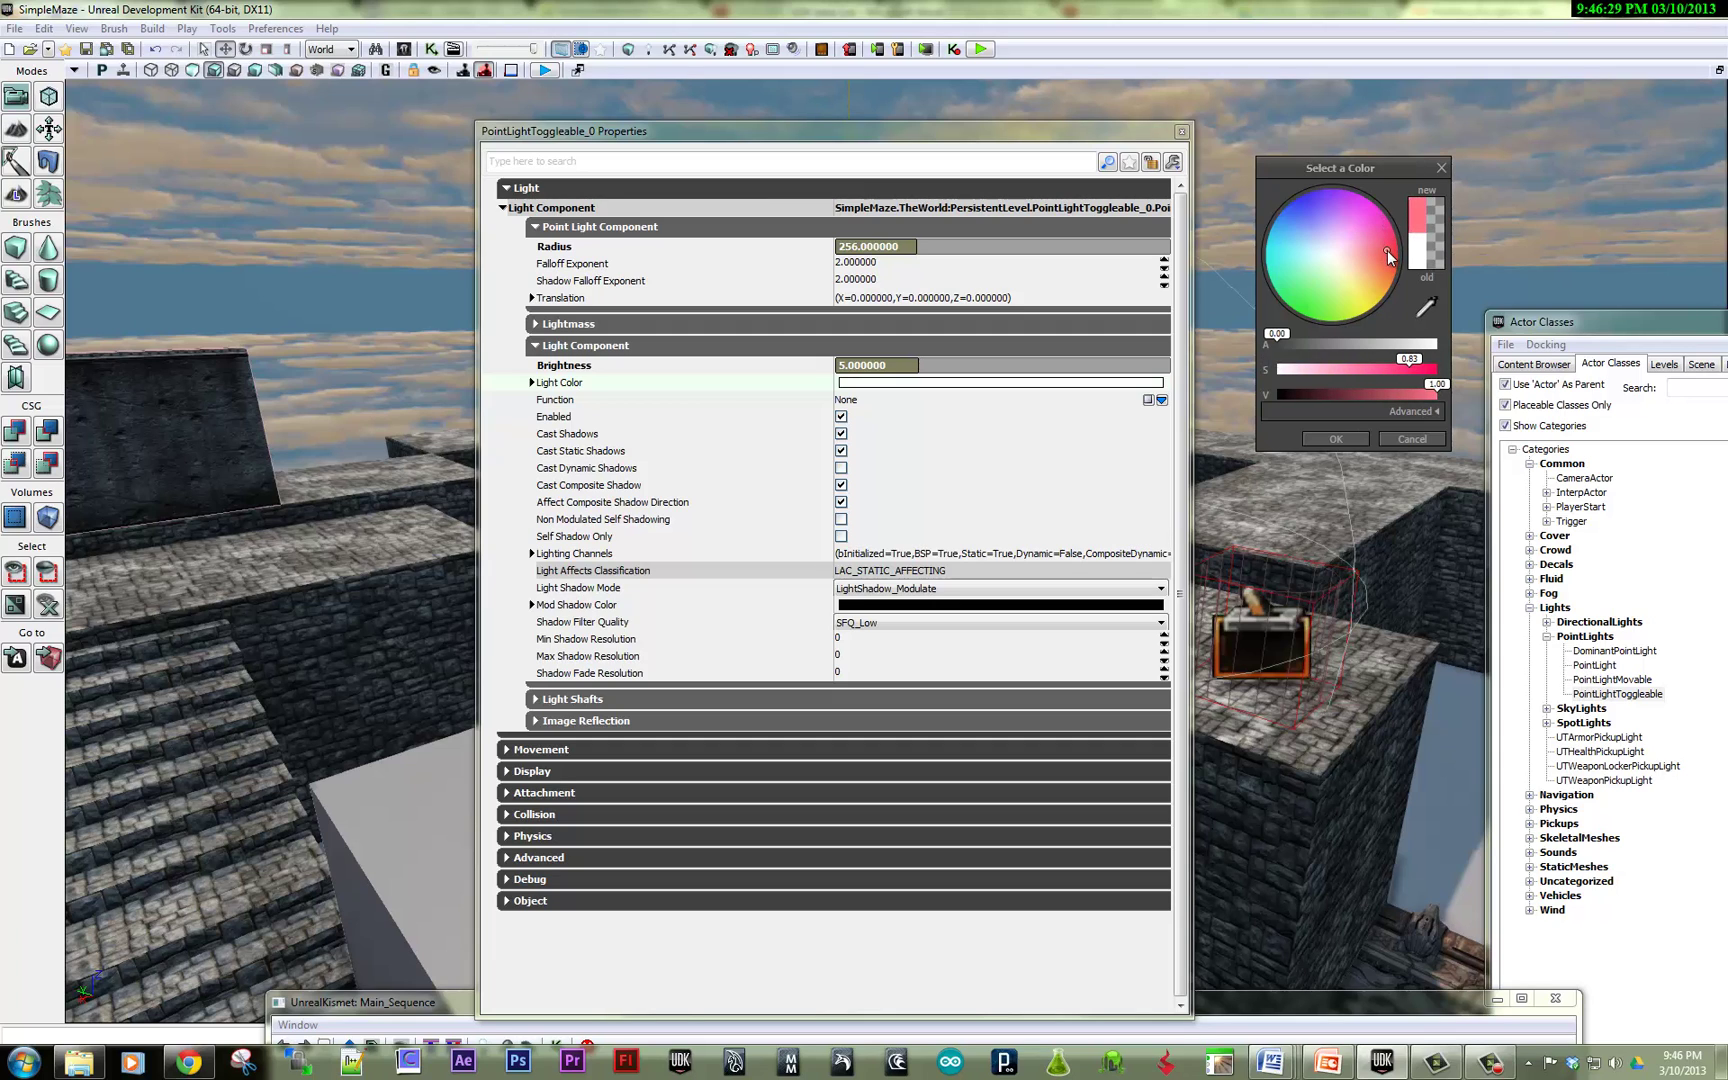
{"action": "left_click", "coordinate": [1347, 442]}
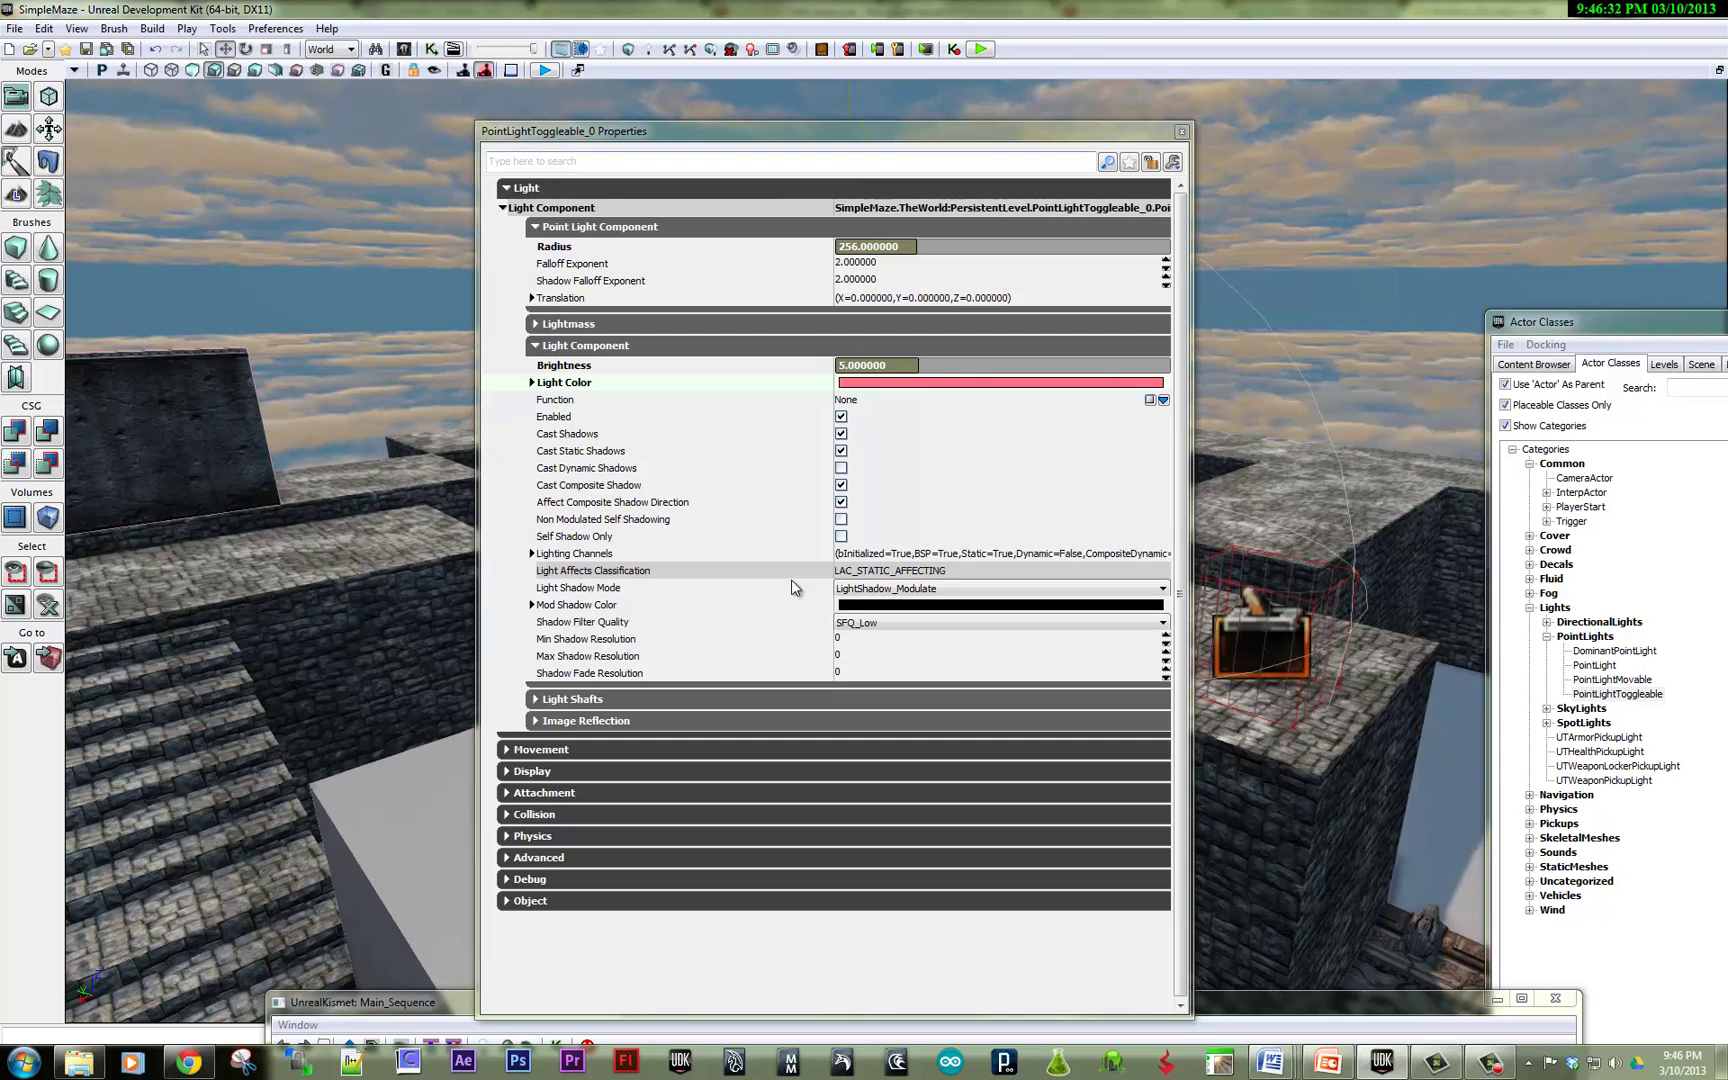
{"action": "left_click", "coordinate": [537, 700]}
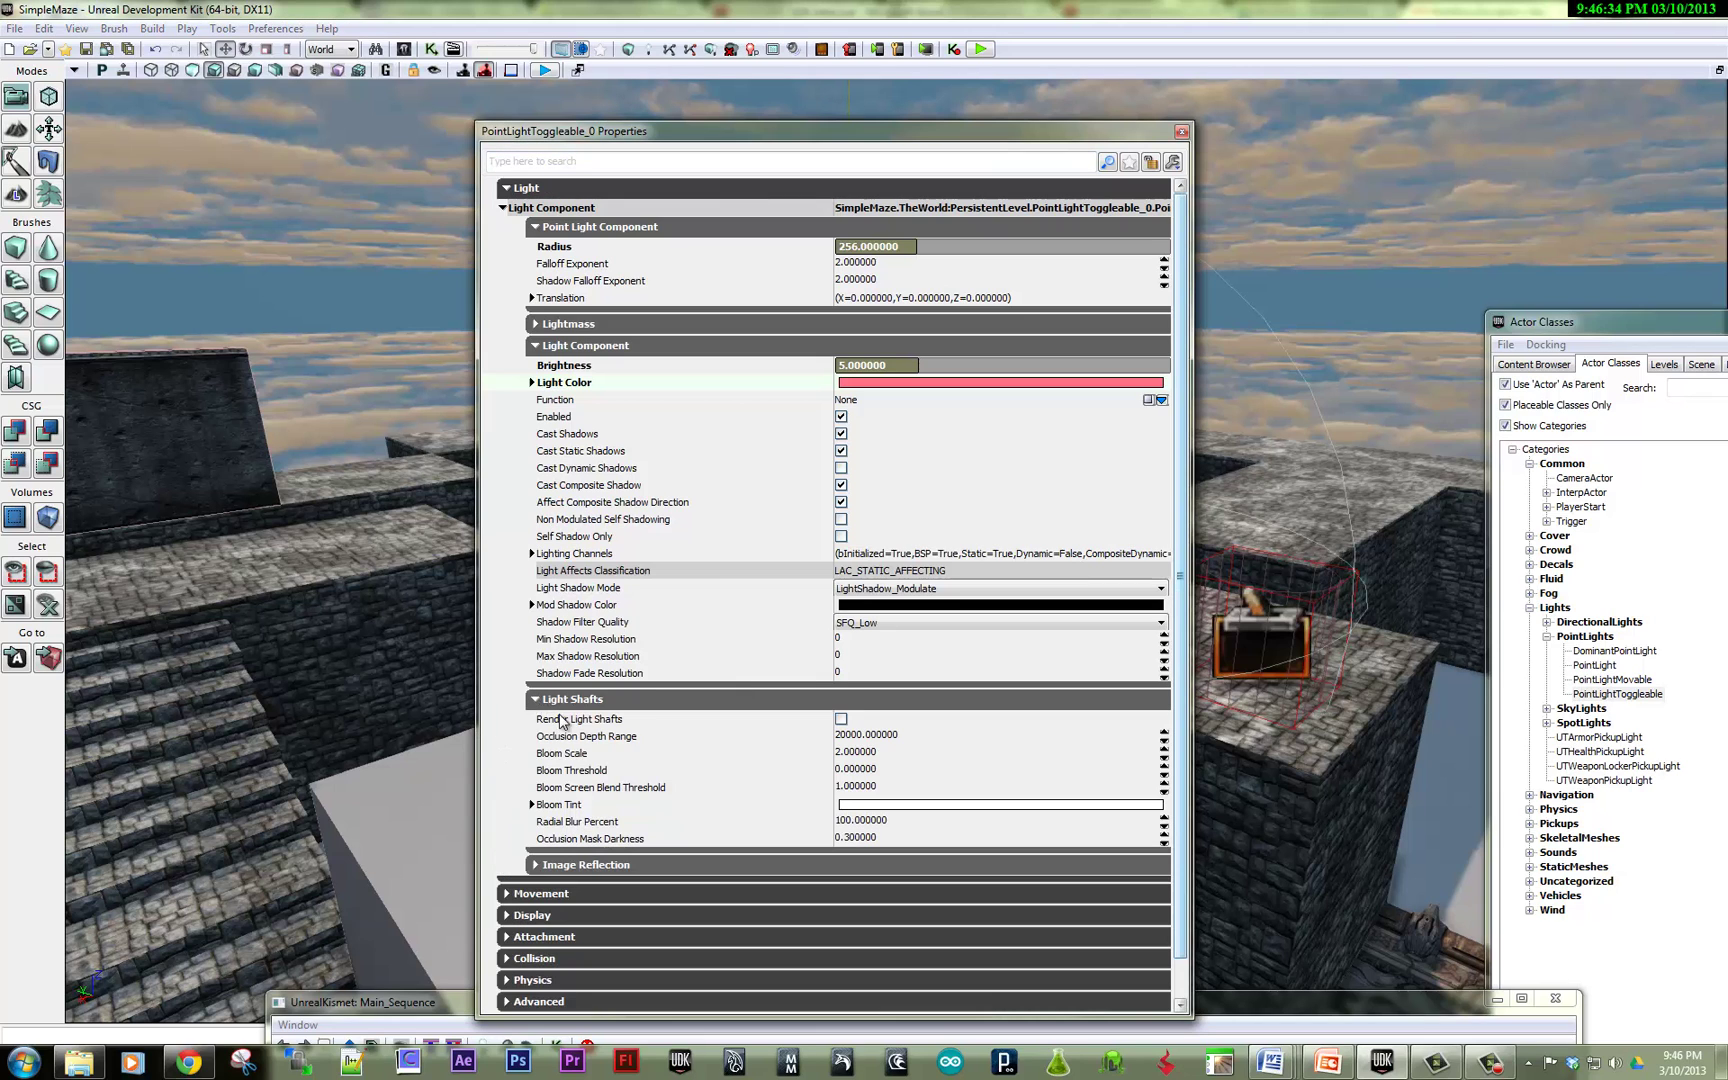
{"action": "left_click", "coordinate": [841, 719]}
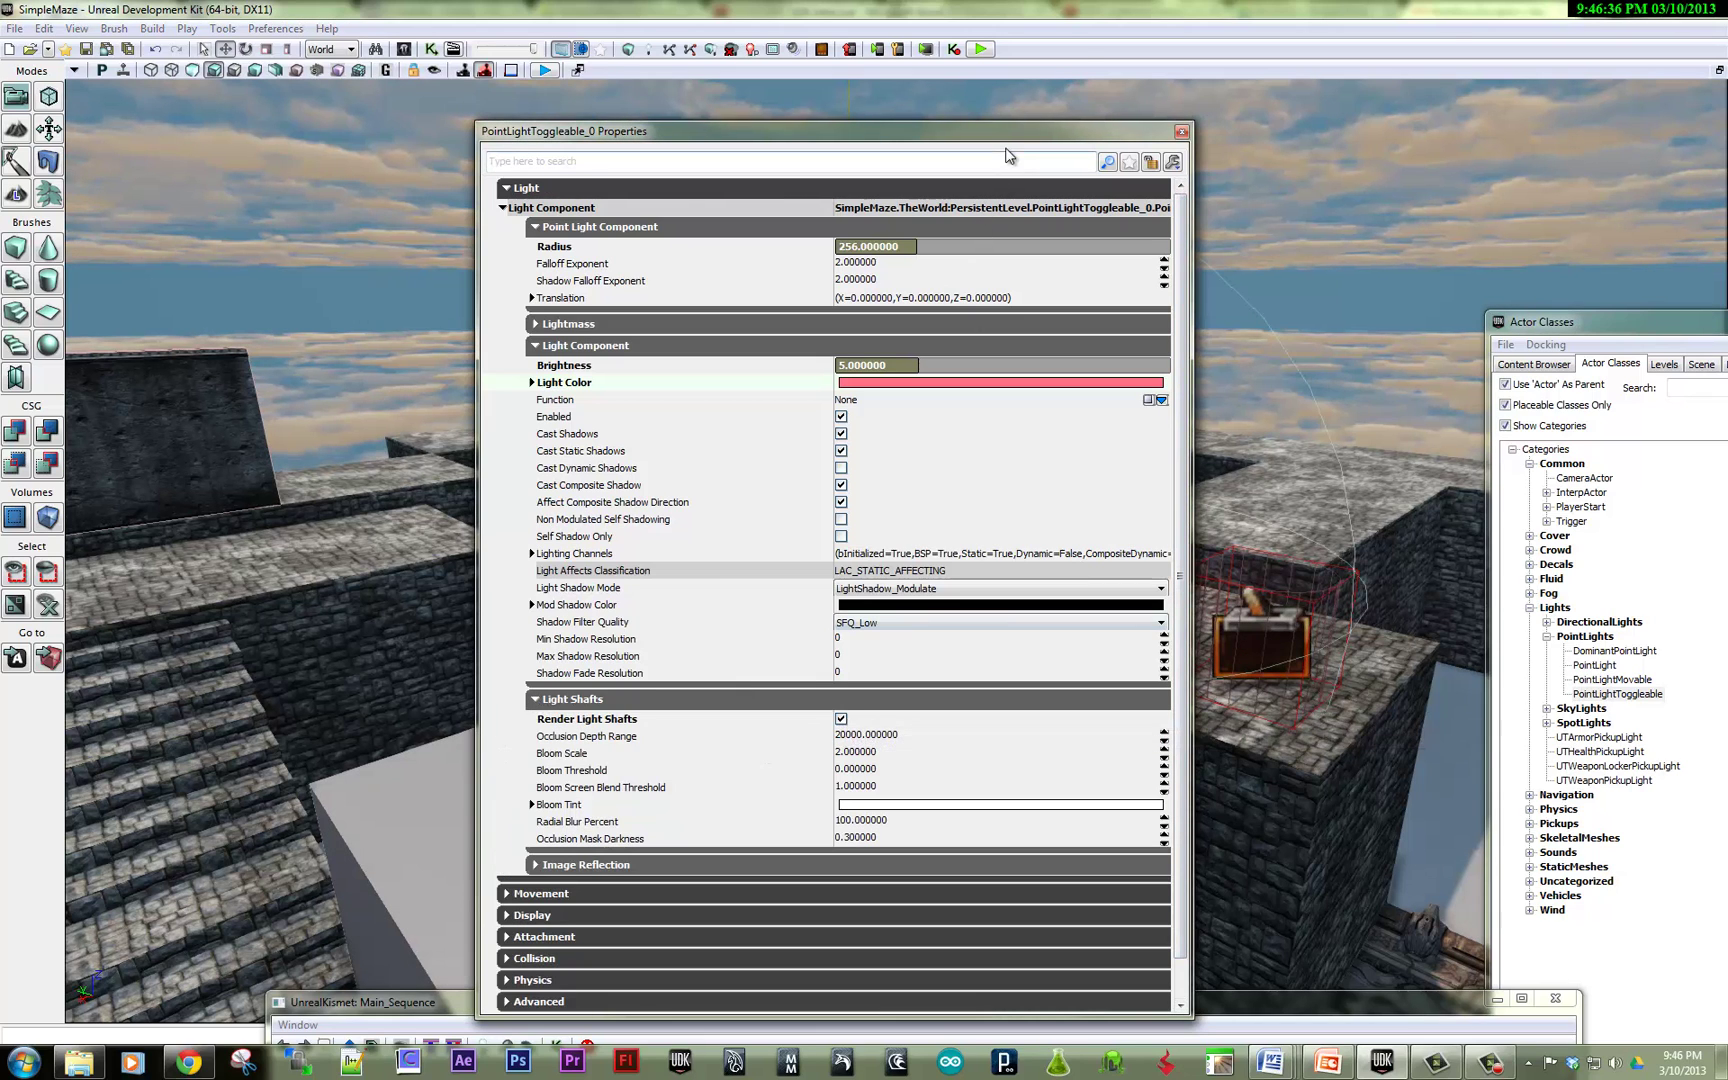
{"action": "left_click_drag", "start_coordinate": [975, 135], "coordinate": [594, 77]}
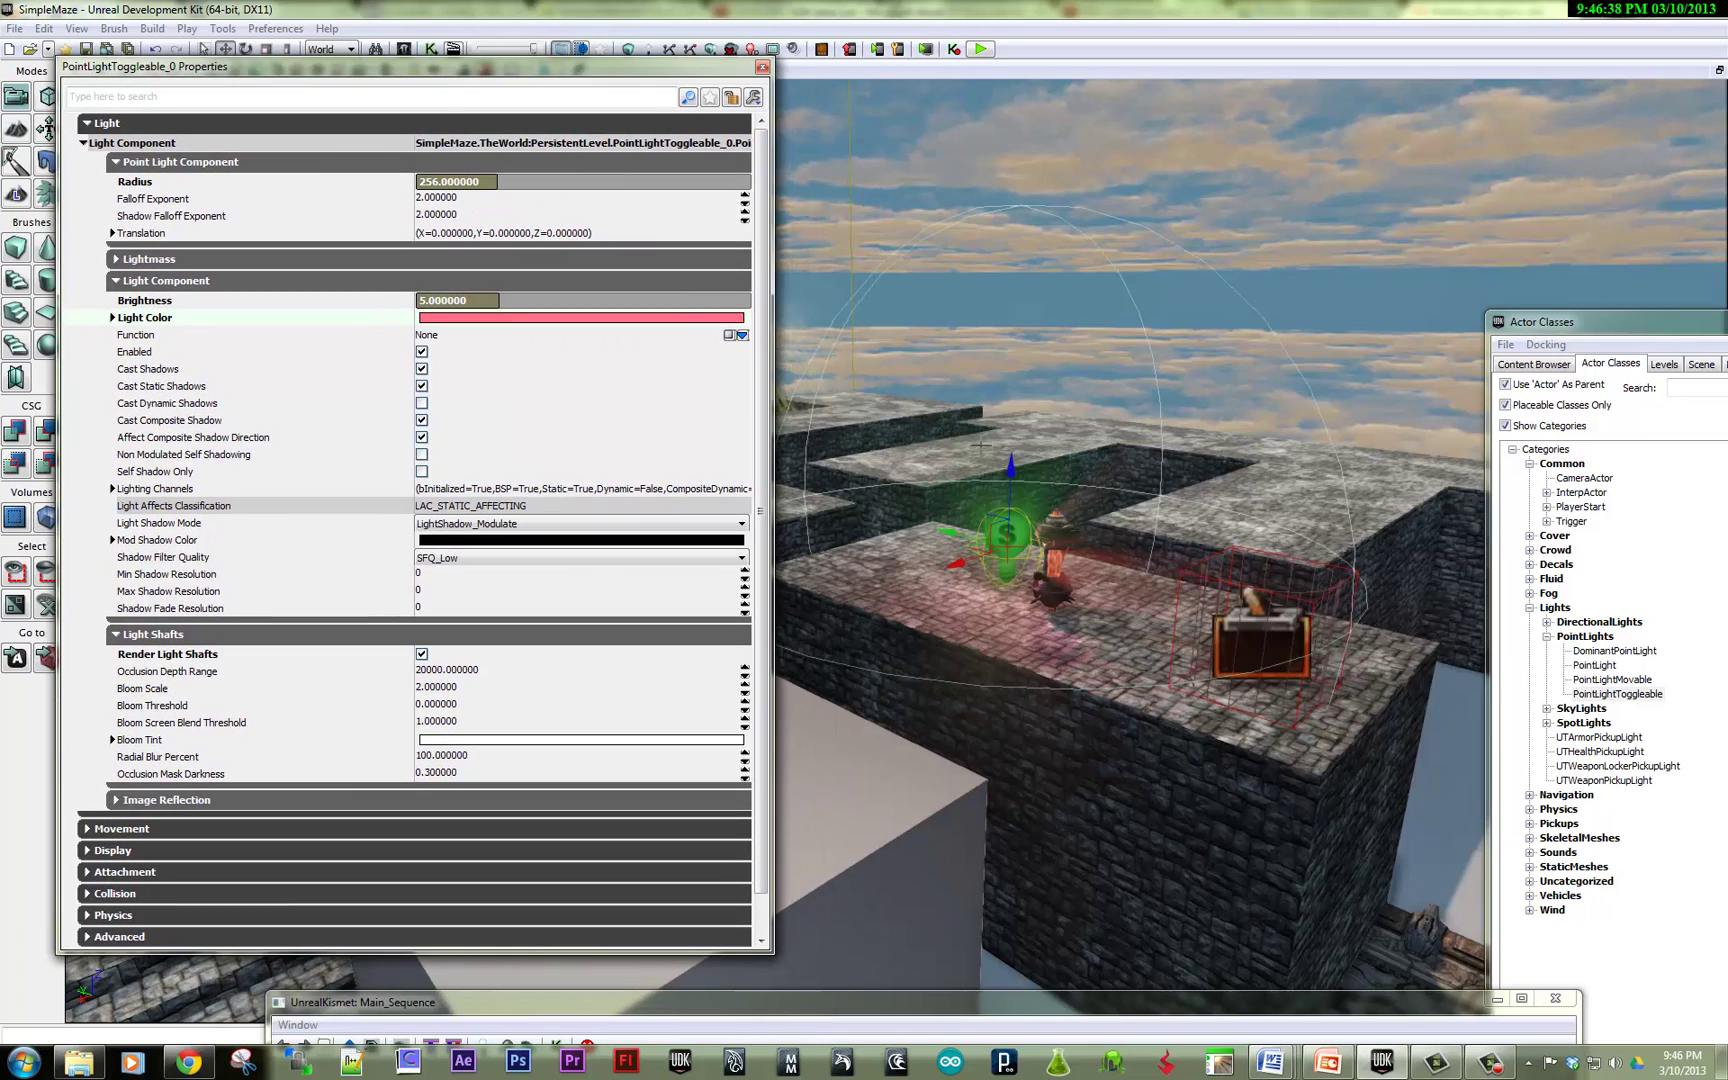
{"action": "left_click_drag", "start_coordinate": [1013, 417], "coordinate": [997, 448]}
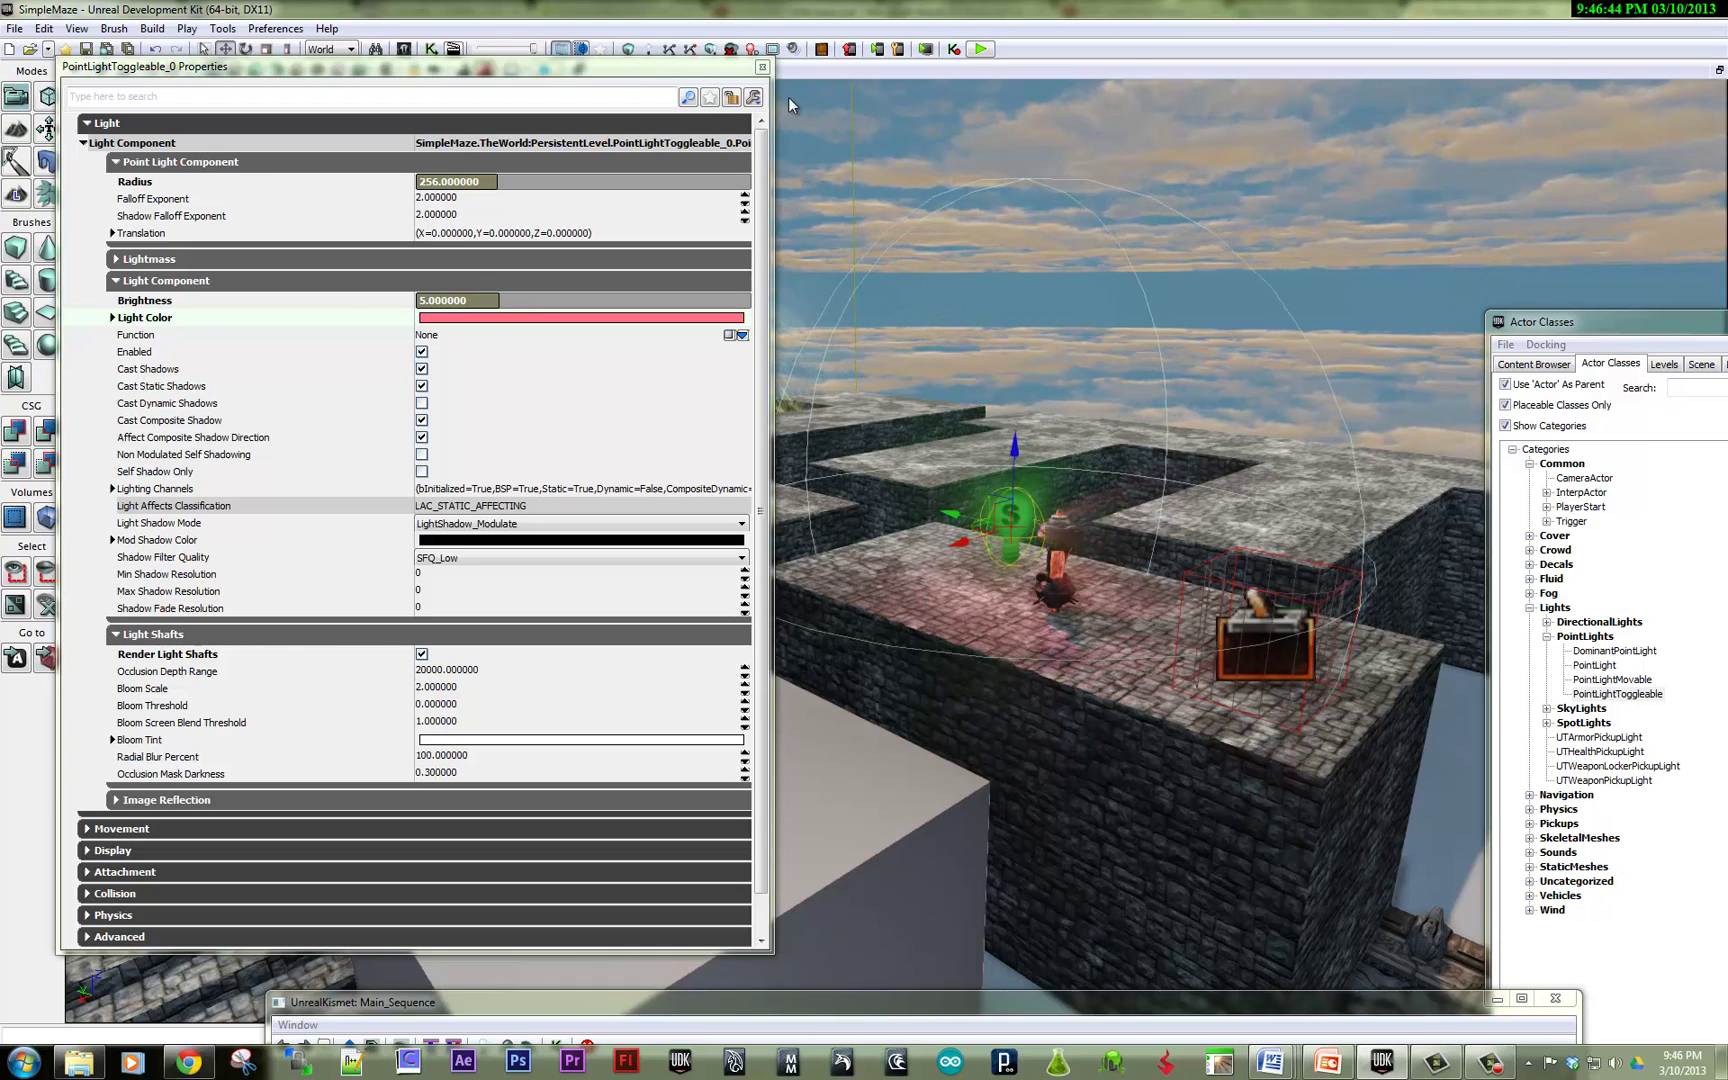
{"action": "left_click", "coordinate": [762, 70]}
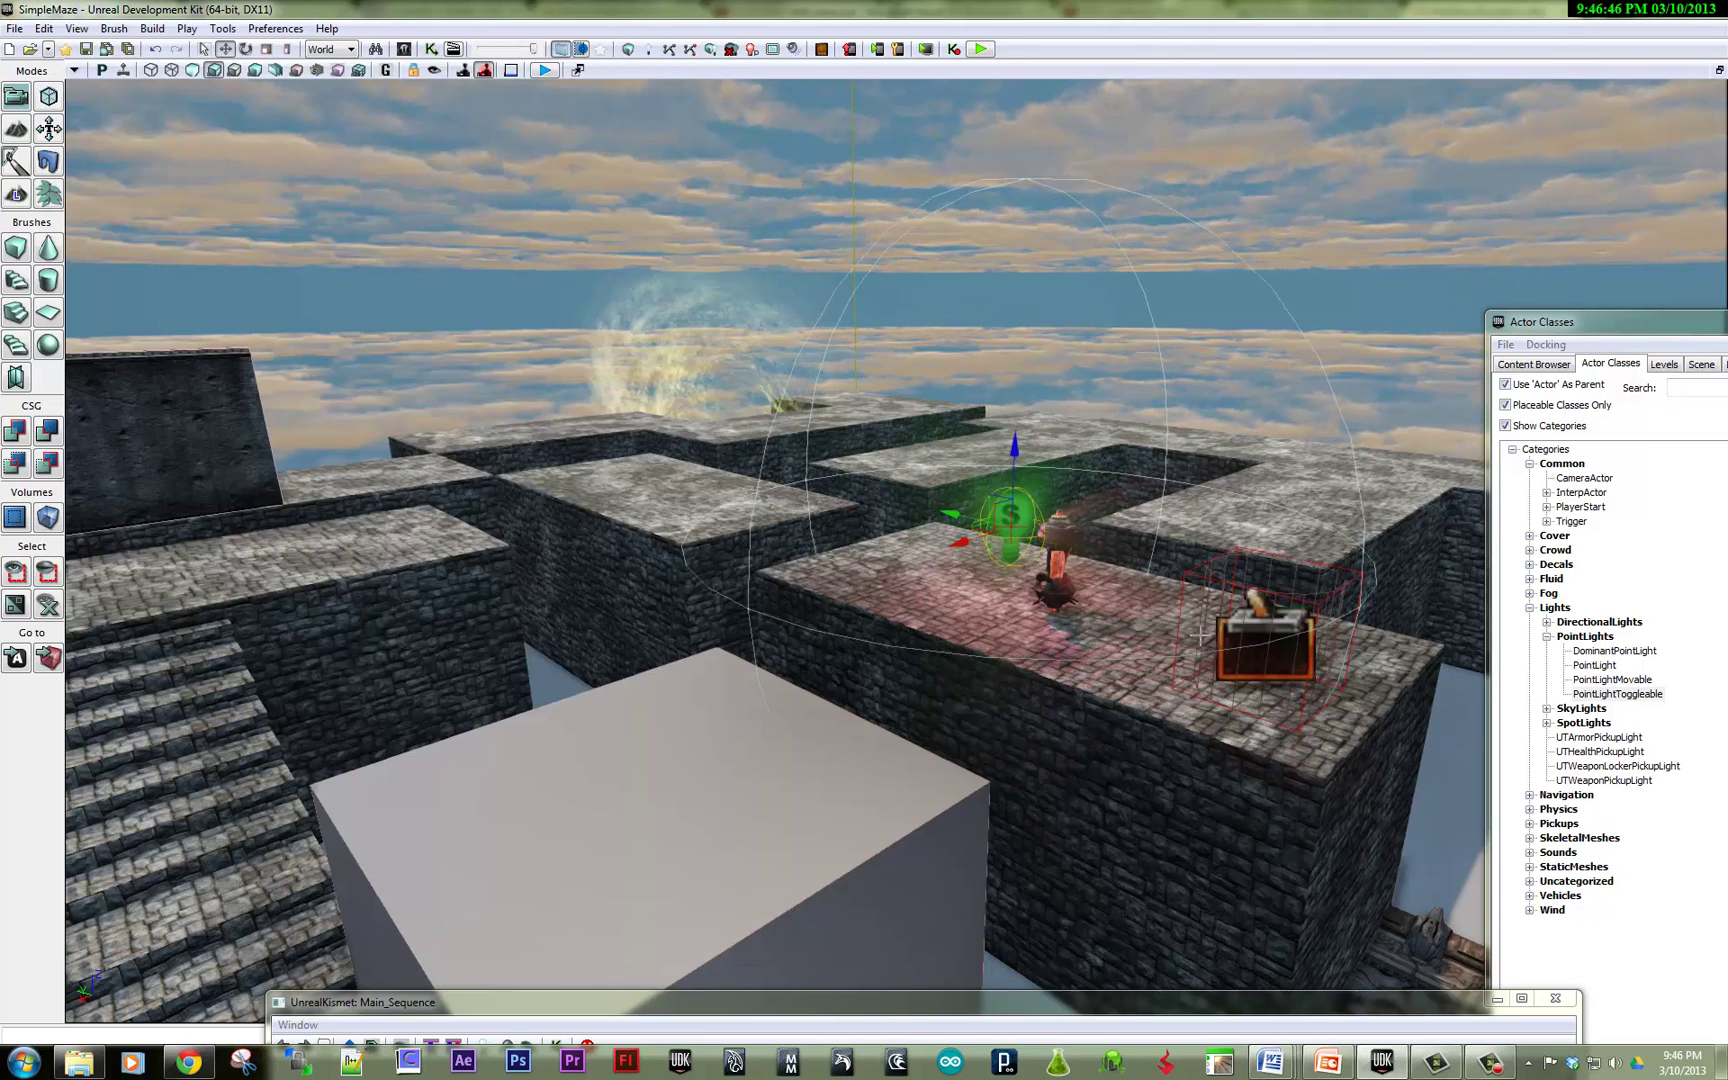
Step: Slide the chest left along the wall top and move the point light beside it
{"action": "left_click", "coordinate": [1240, 631]}
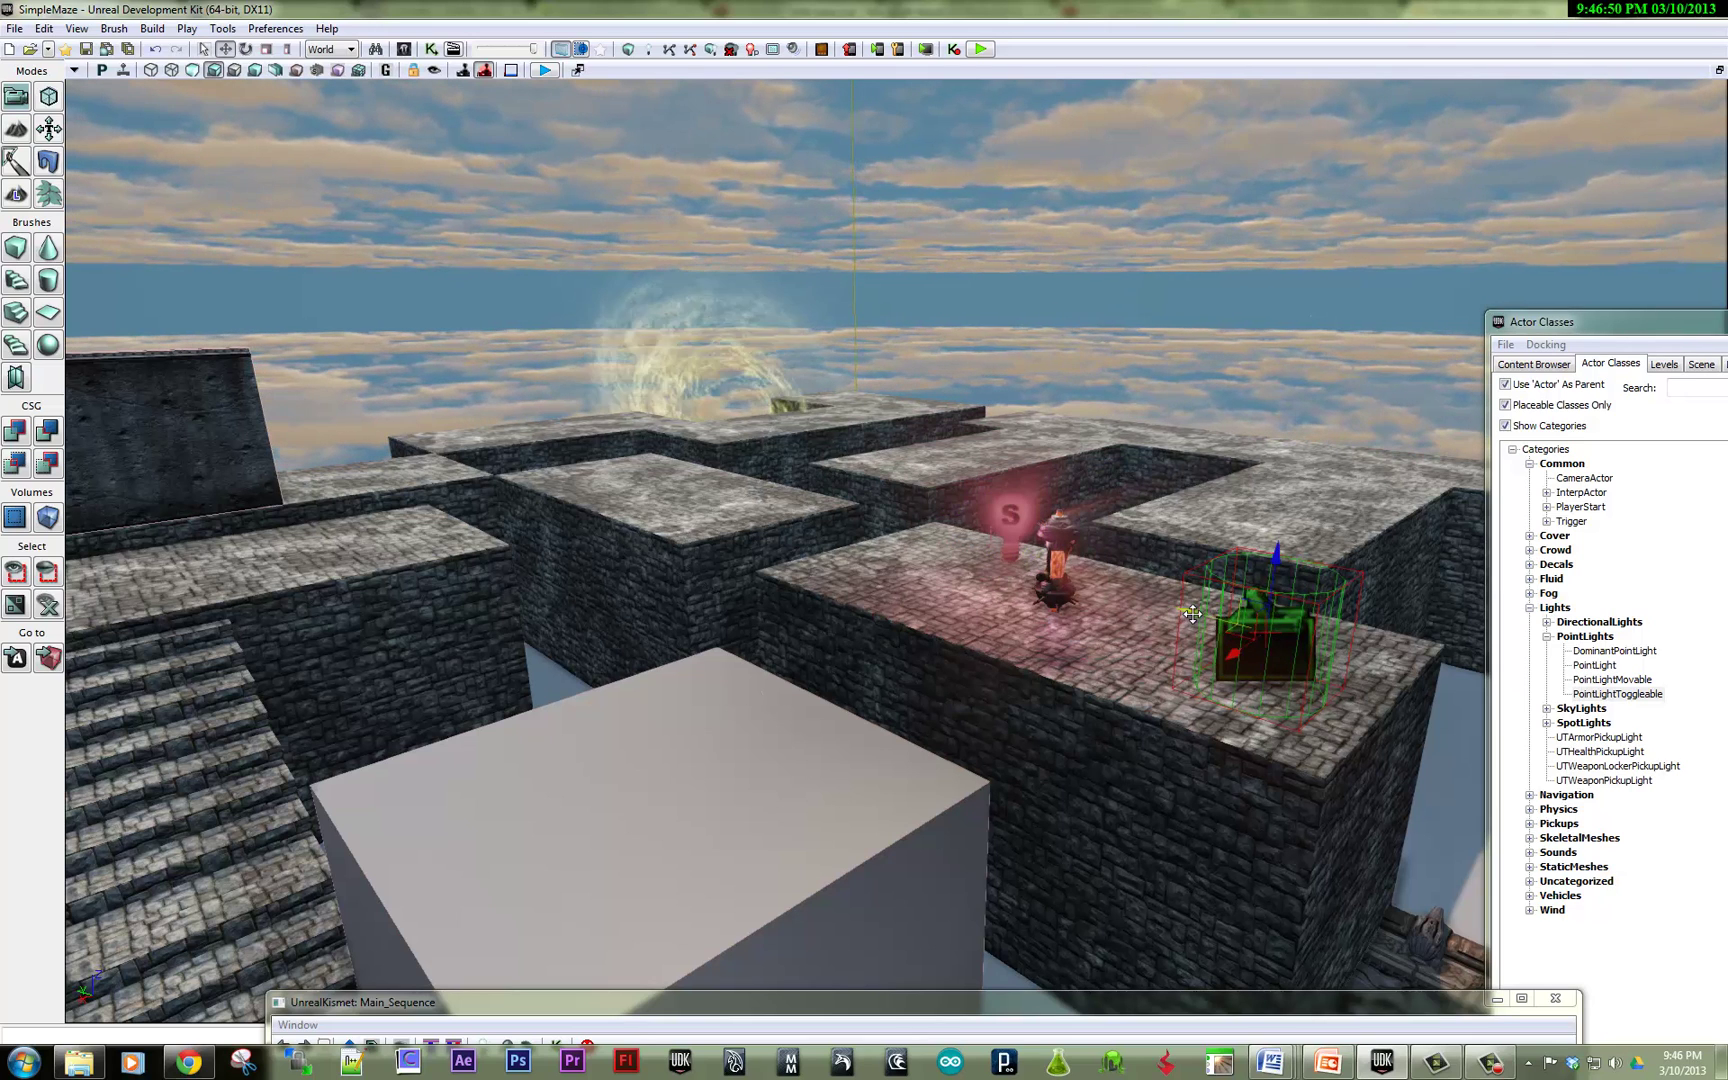
{"action": "left_click_drag", "start_coordinate": [1238, 635], "coordinate": [1007, 521]}
{"action": "left_click", "coordinate": [1007, 521]}
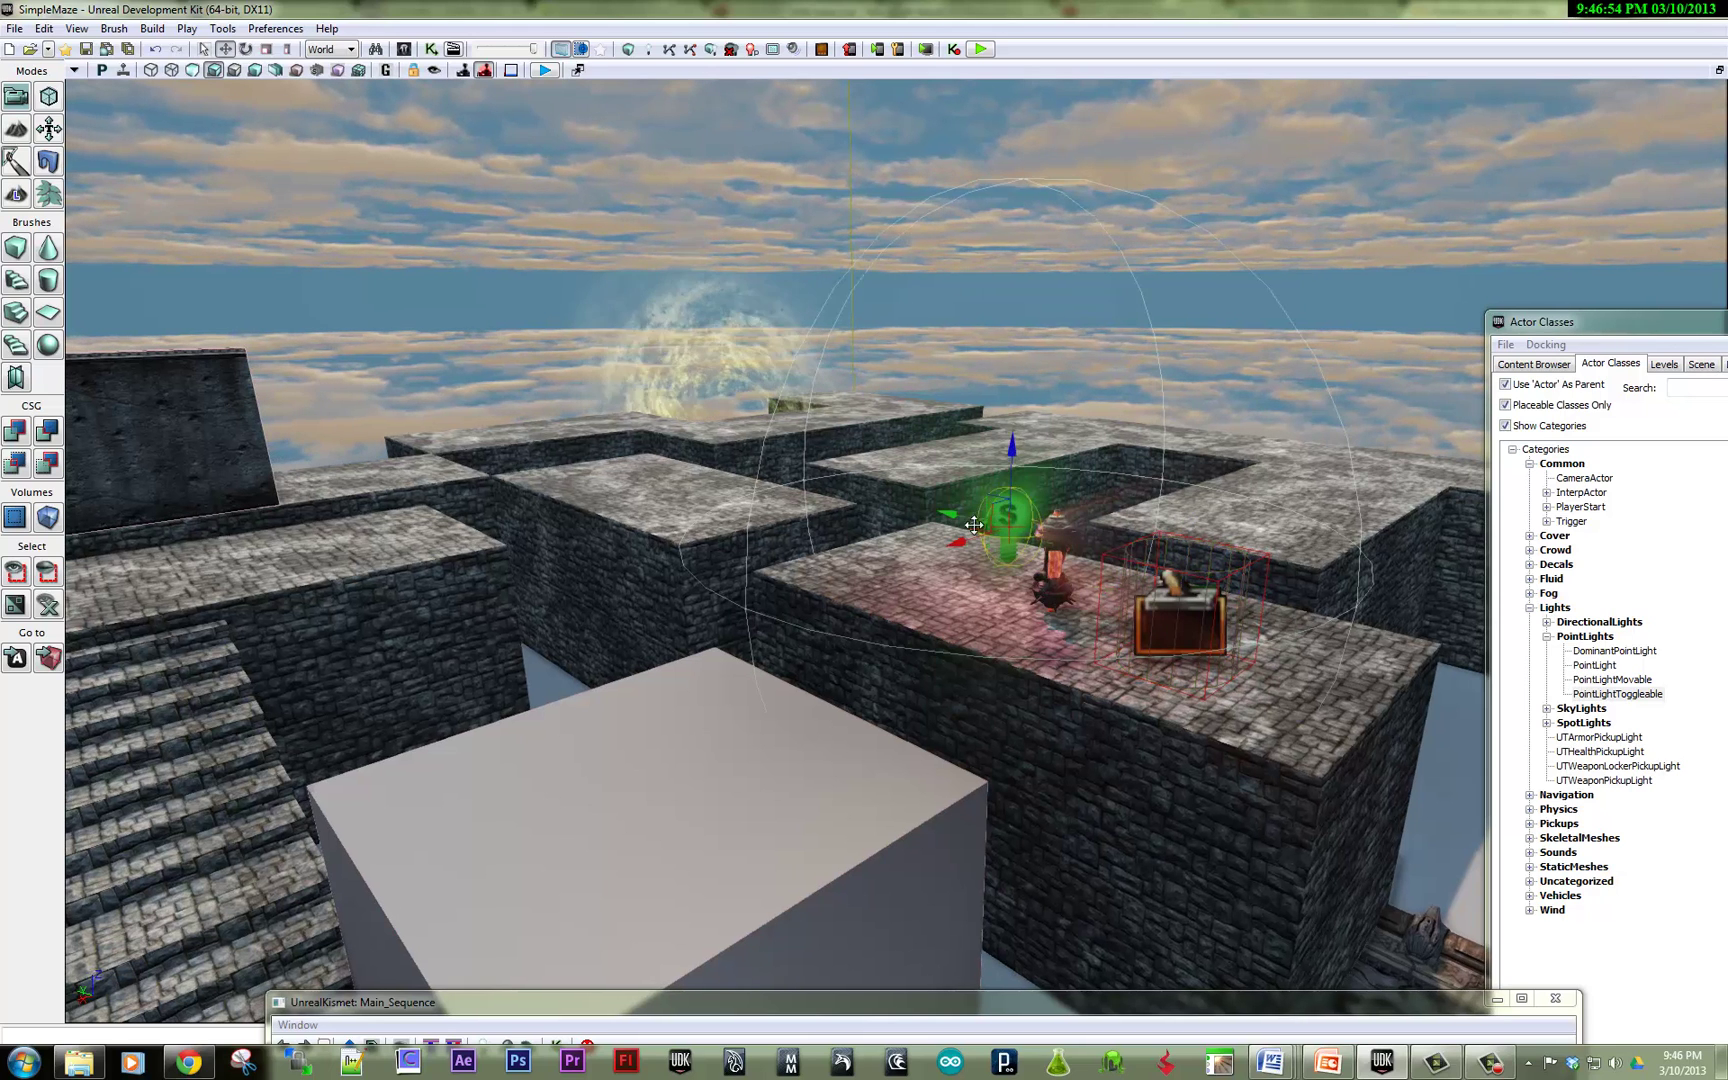
{"action": "left_click_drag", "start_coordinate": [914, 560], "coordinate": [875, 562]}
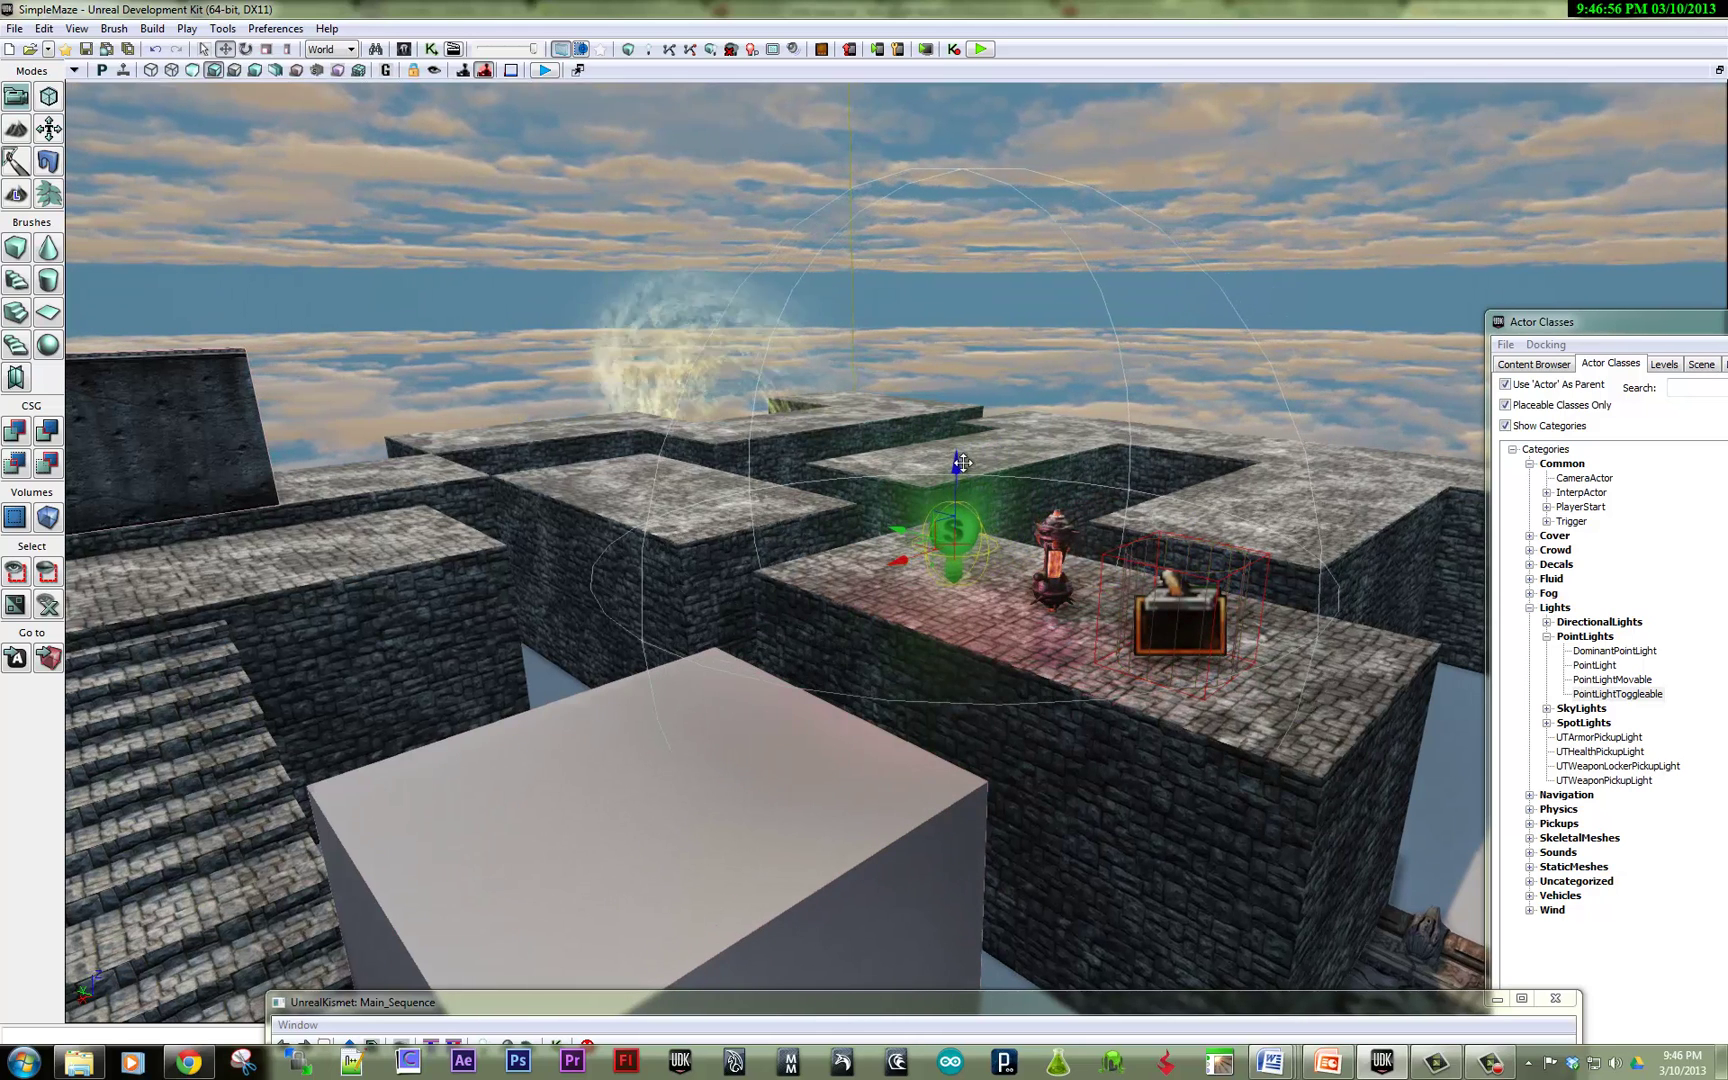
{"action": "left_click_drag", "start_coordinate": [954, 444], "coordinate": [954, 426]}
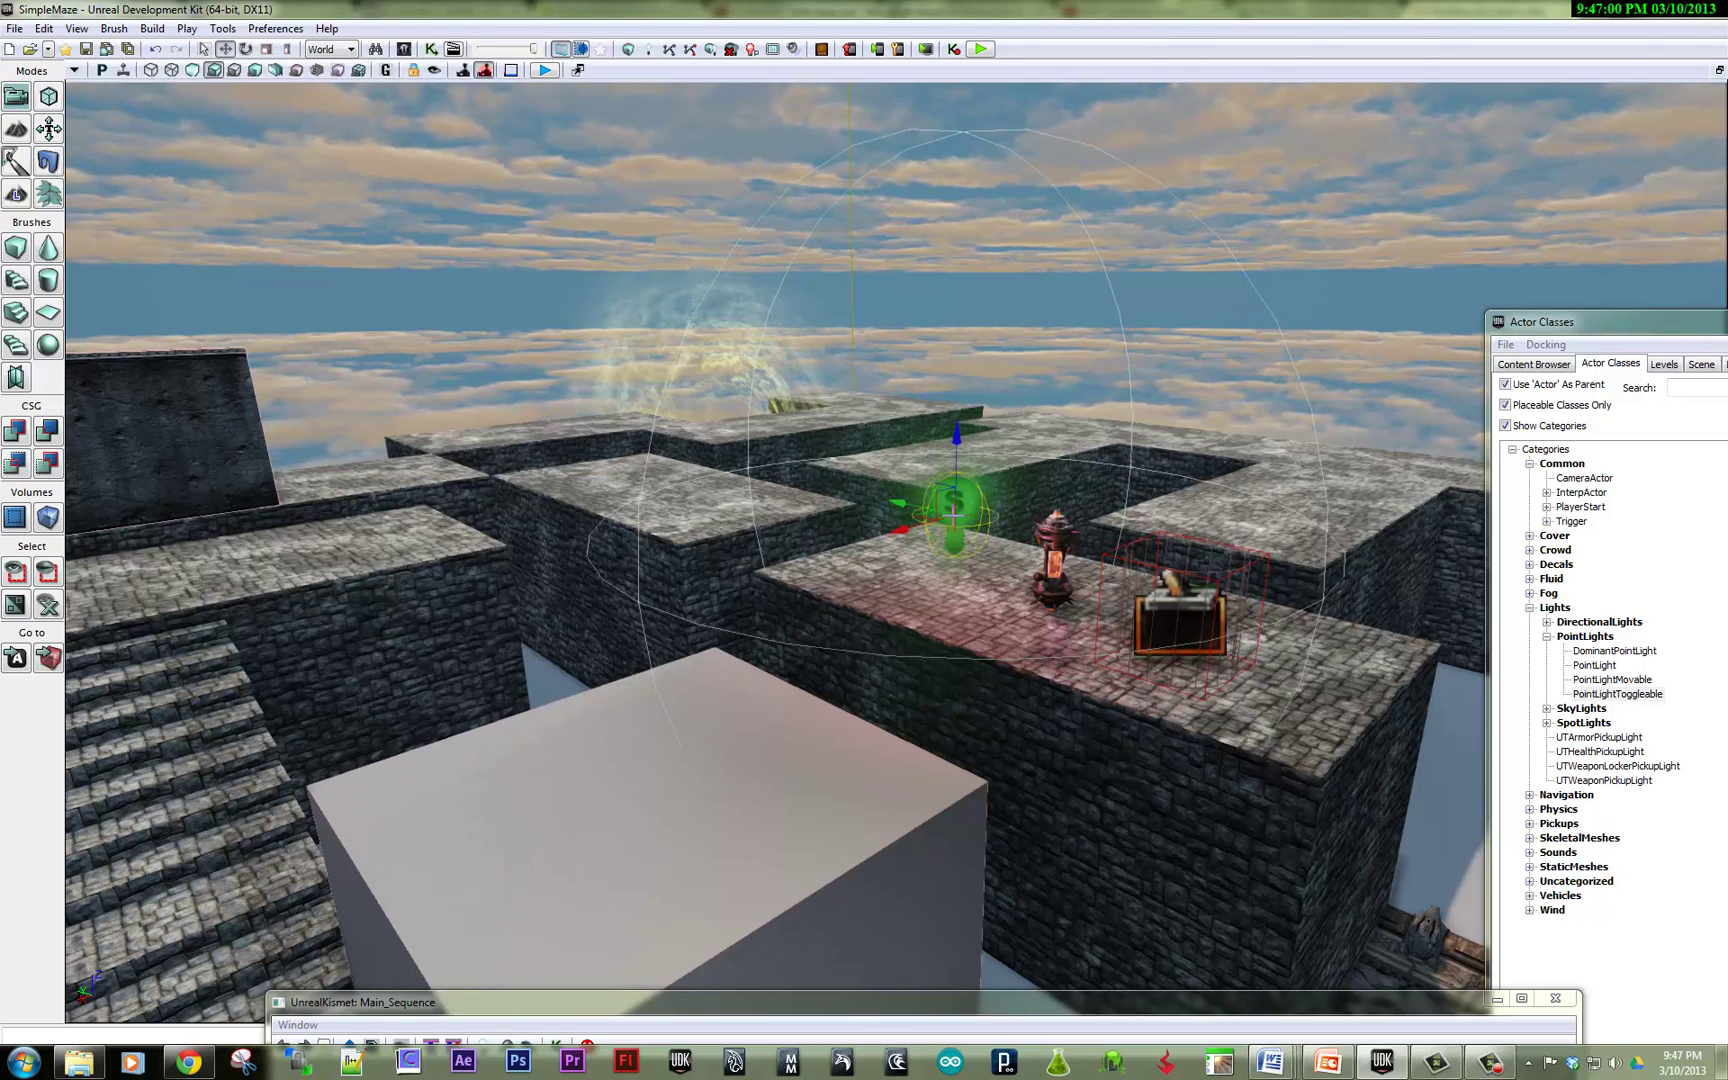
Step: Uncheck the light's Enabled property so it starts off, then select the trigger
{"action": "key", "text": "F4"}
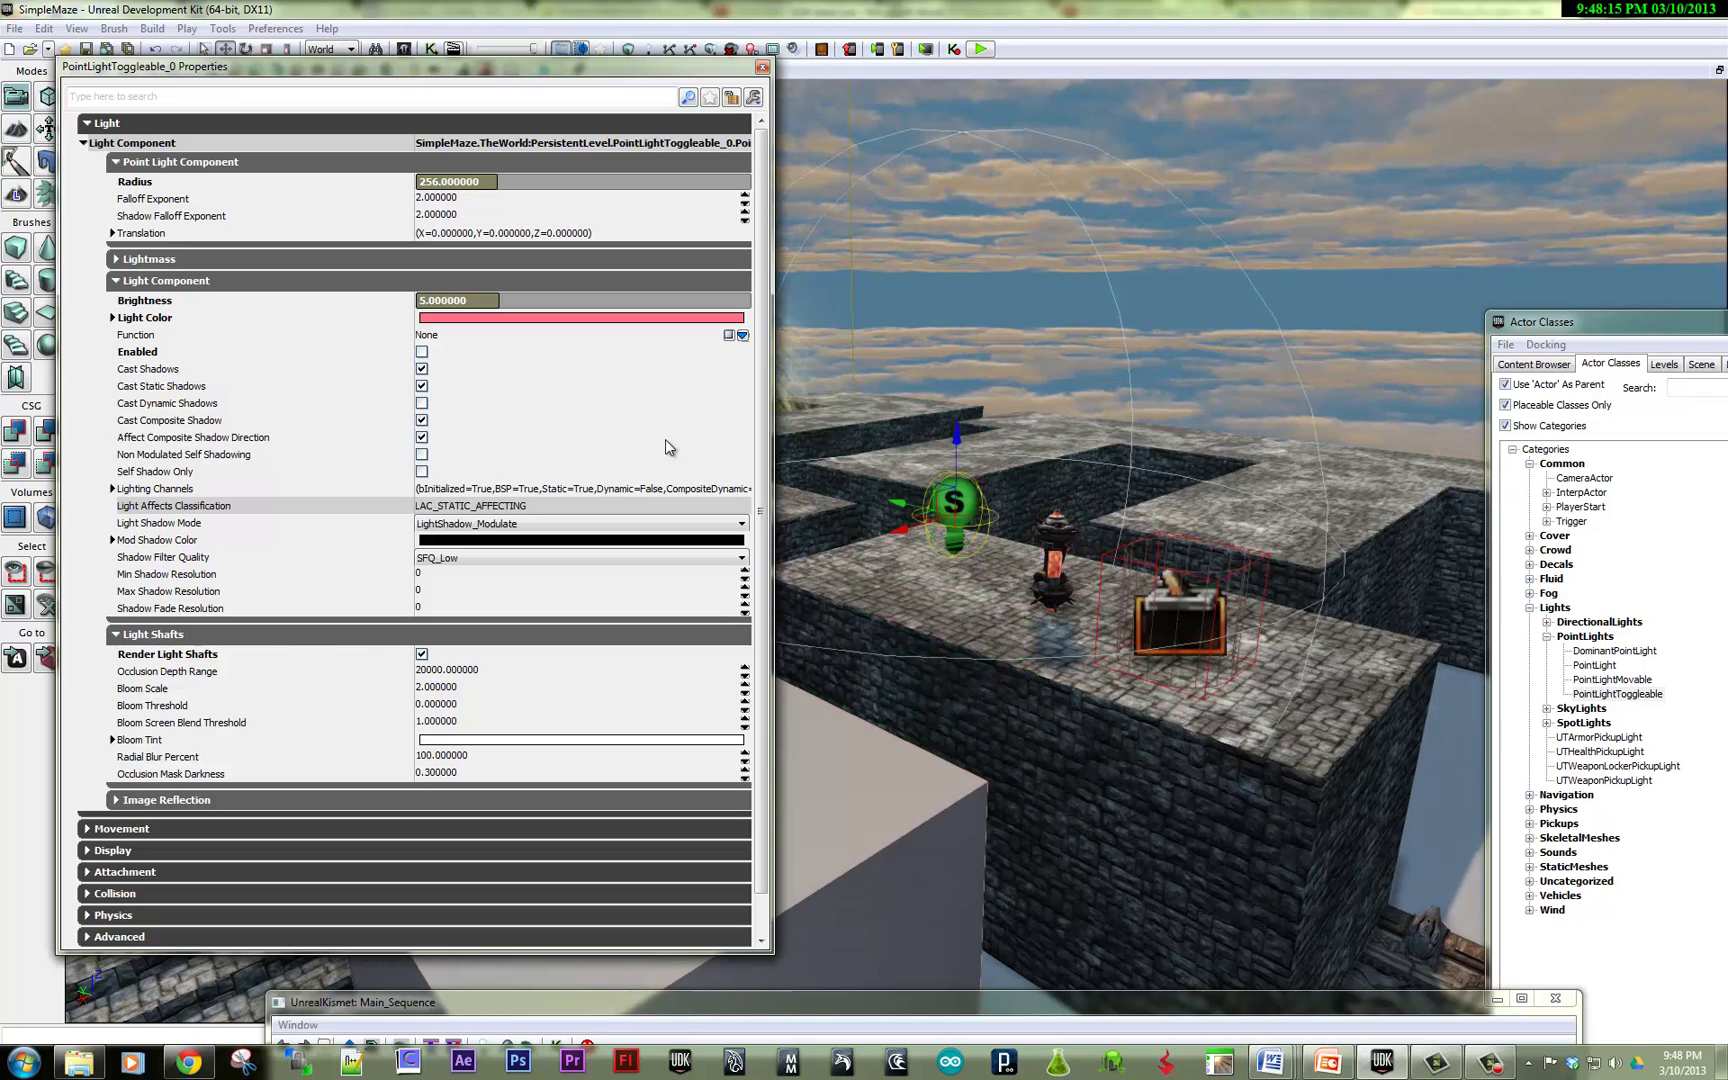
{"action": "left_click", "coordinate": [762, 67]}
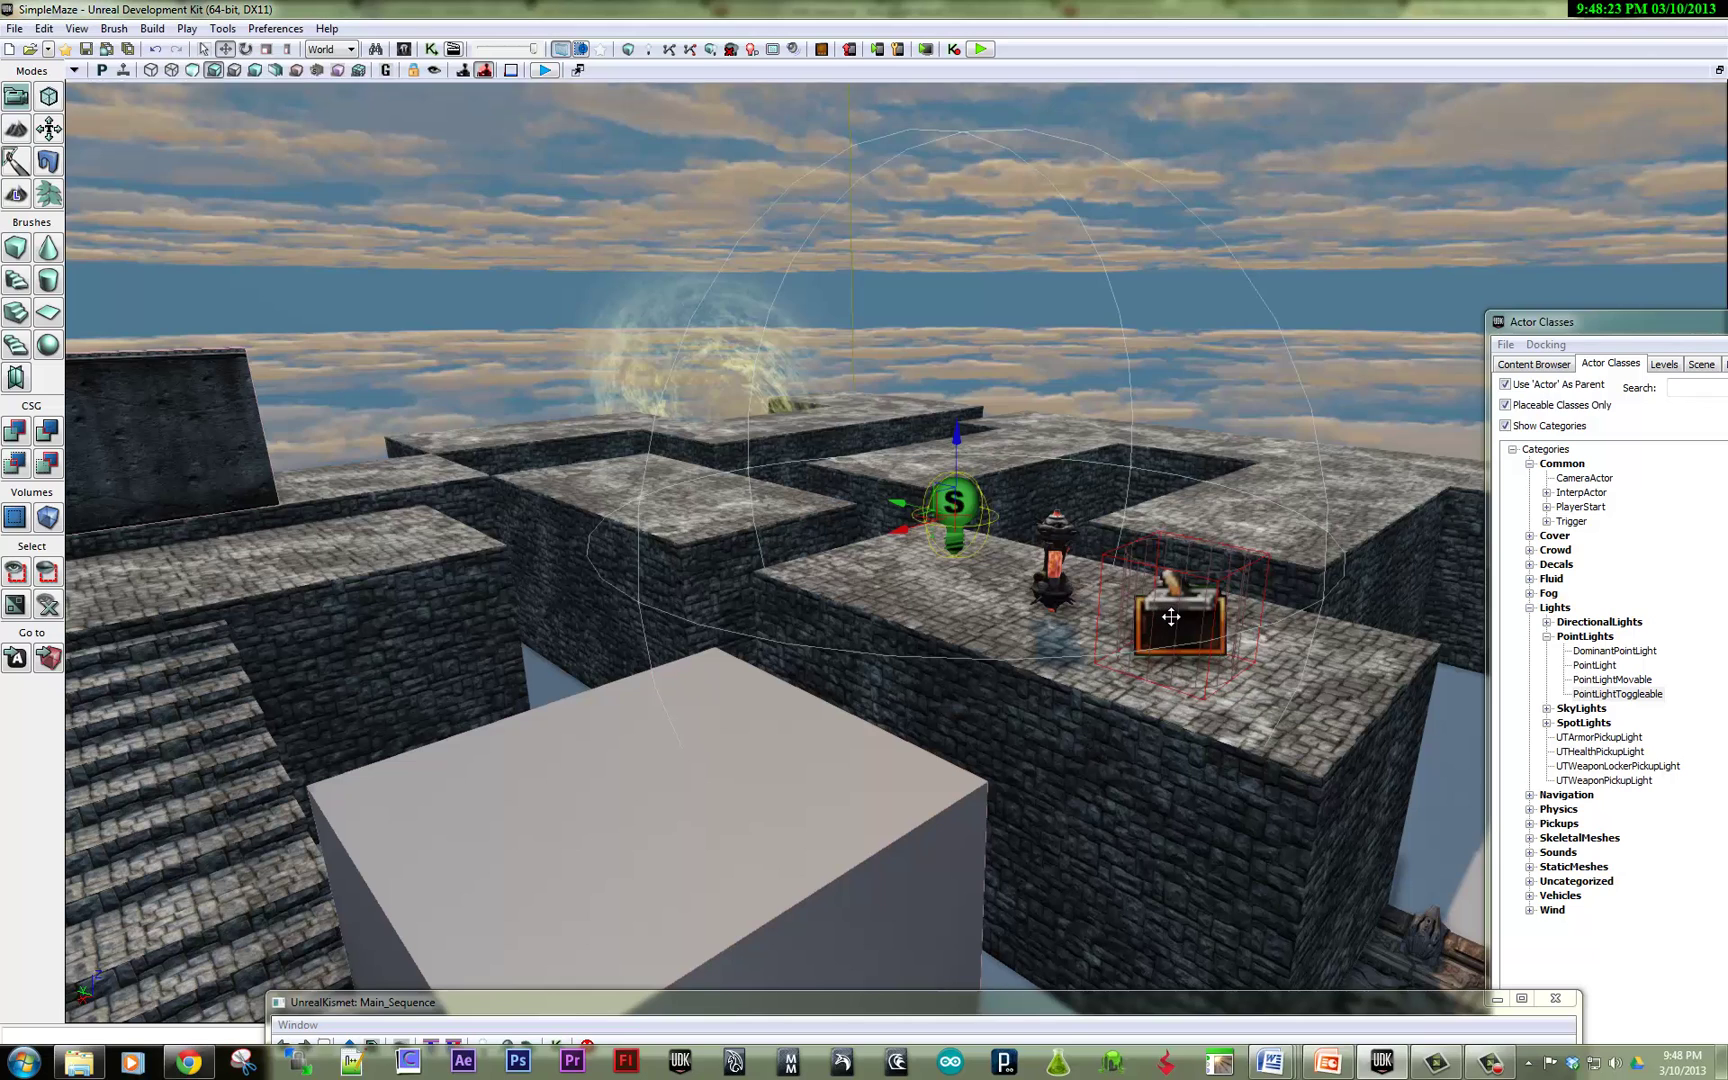
{"action": "left_click", "coordinate": [1170, 617]}
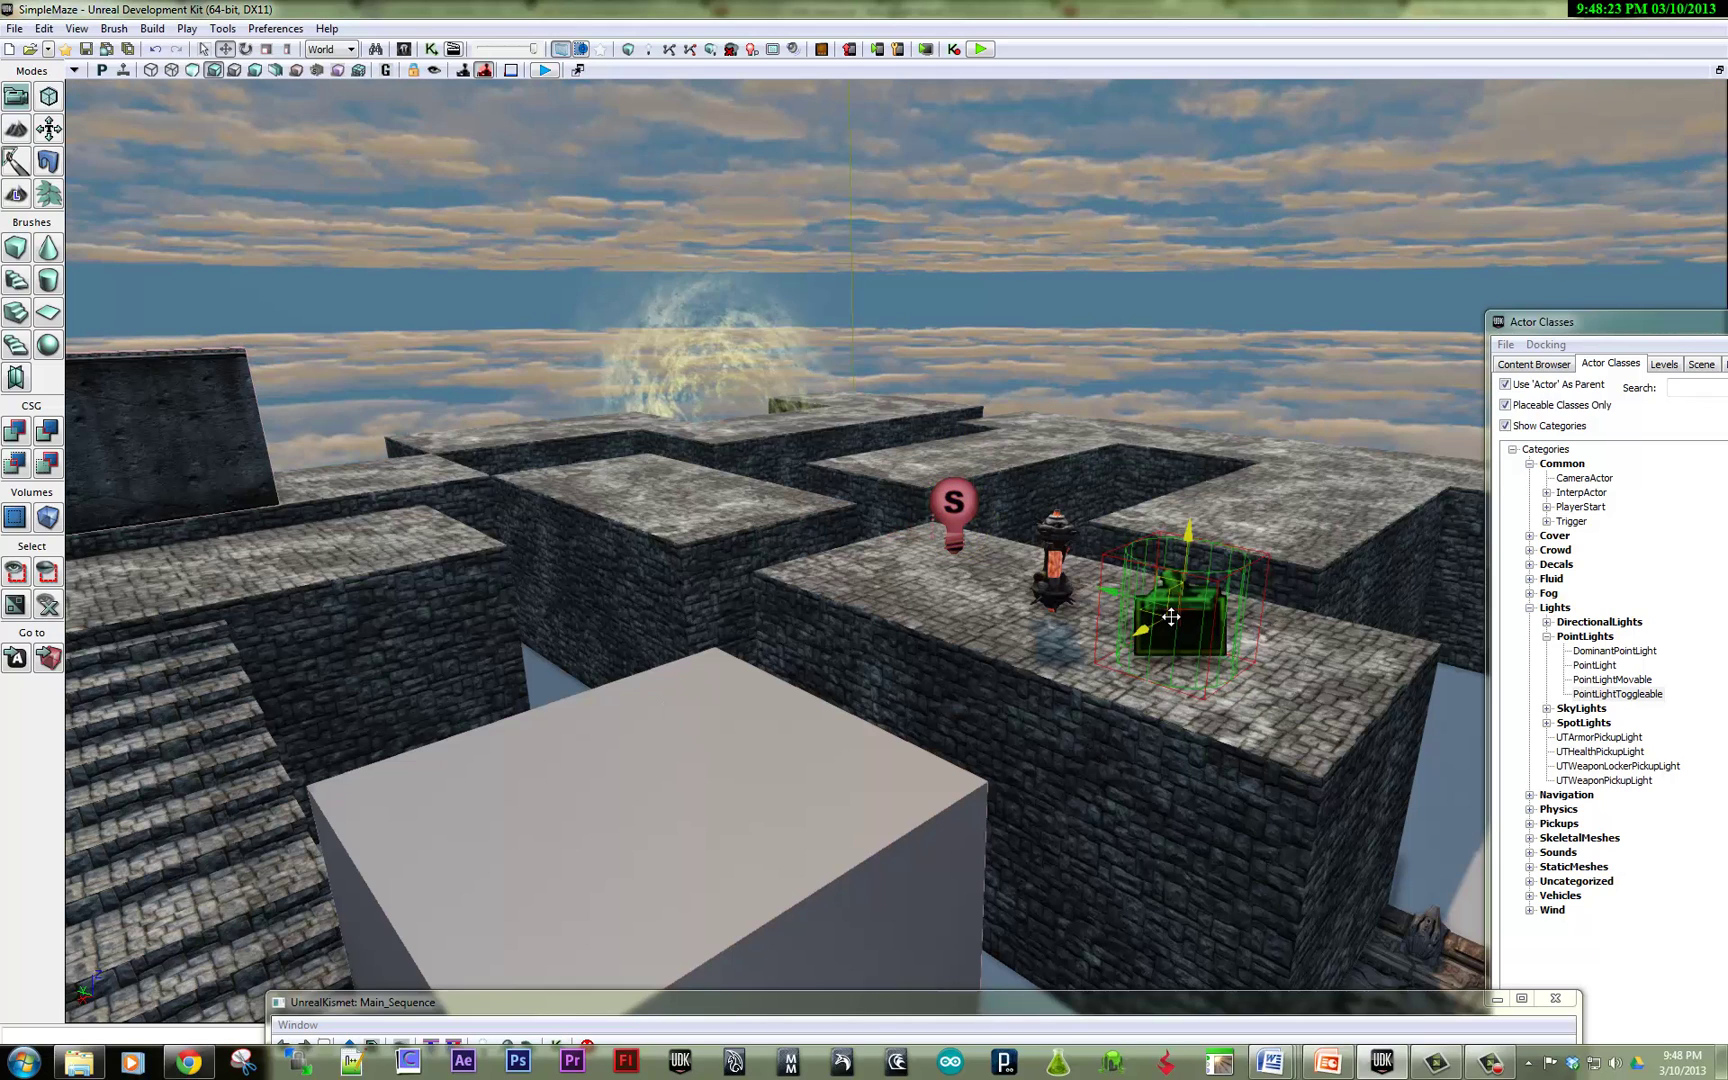
Step: Open Kismet over the viewport and bring up the New Event Using Trigger_0 menu
{"action": "left_click", "coordinate": [432, 50]}
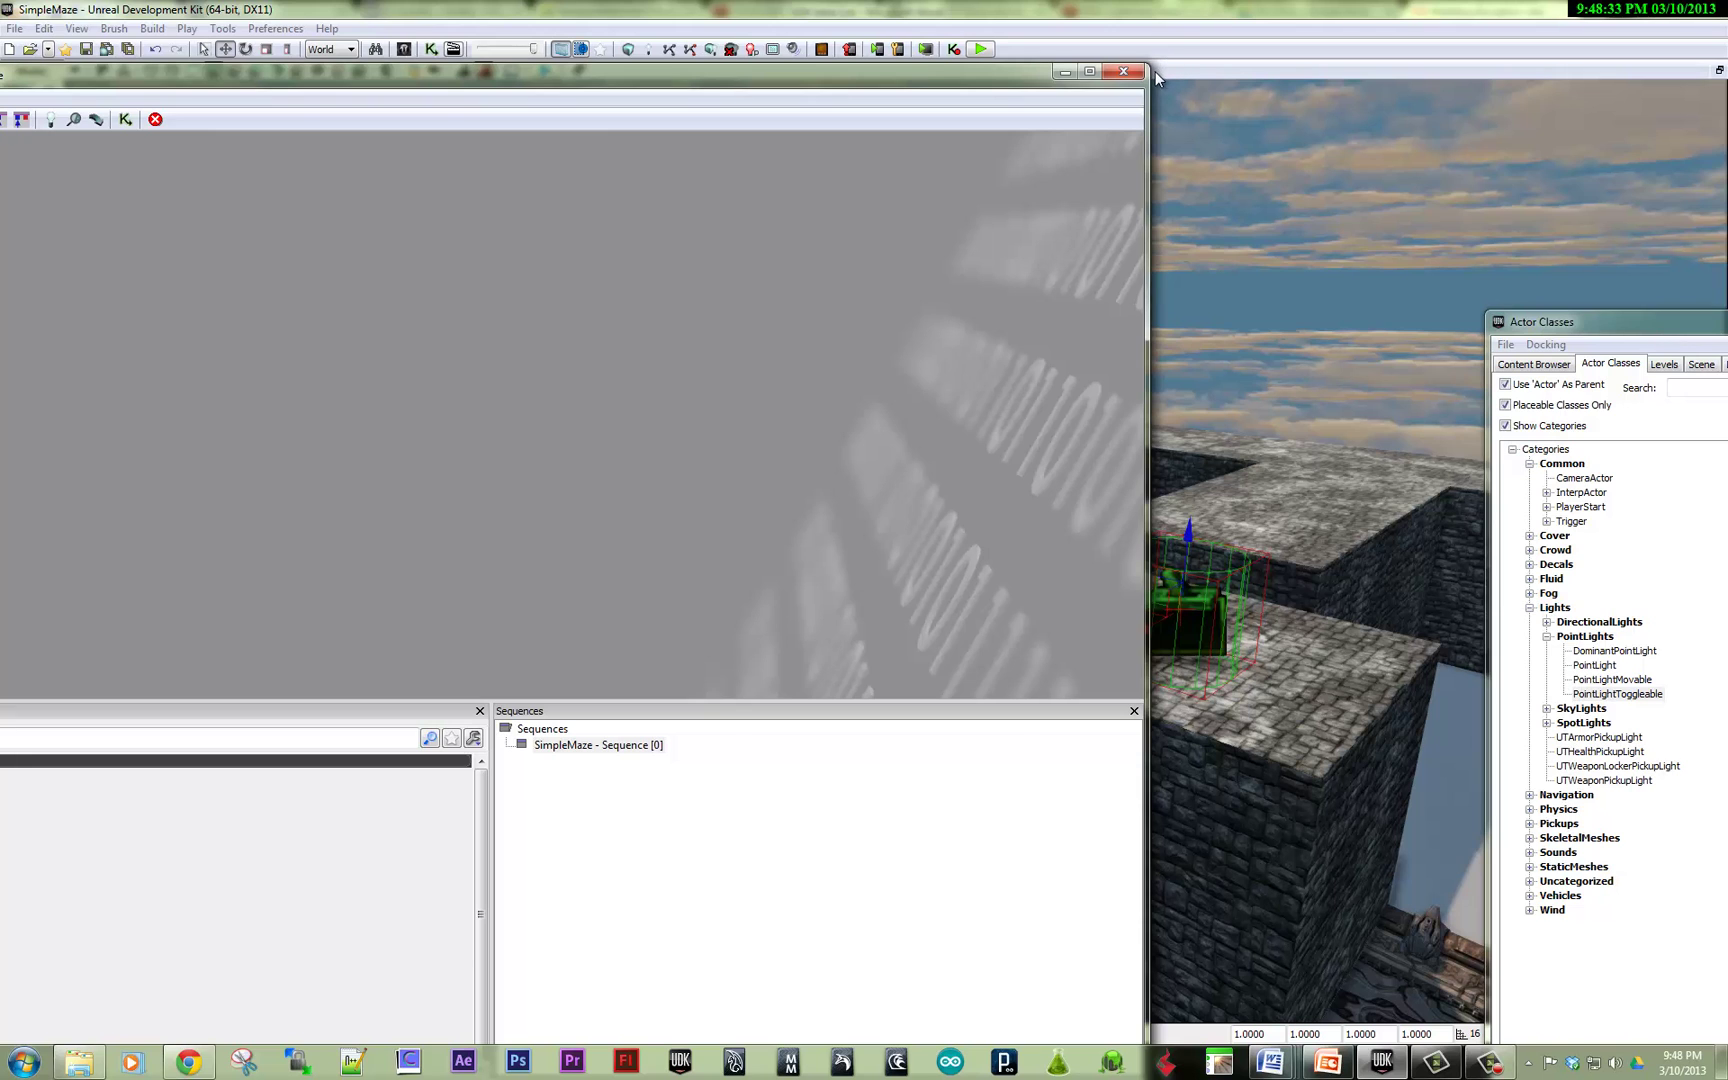
{"action": "left_click_drag", "start_coordinate": [1150, 64], "coordinate": [744, 183]}
{"action": "left_click_drag", "start_coordinate": [472, 192], "coordinate": [760, 101]}
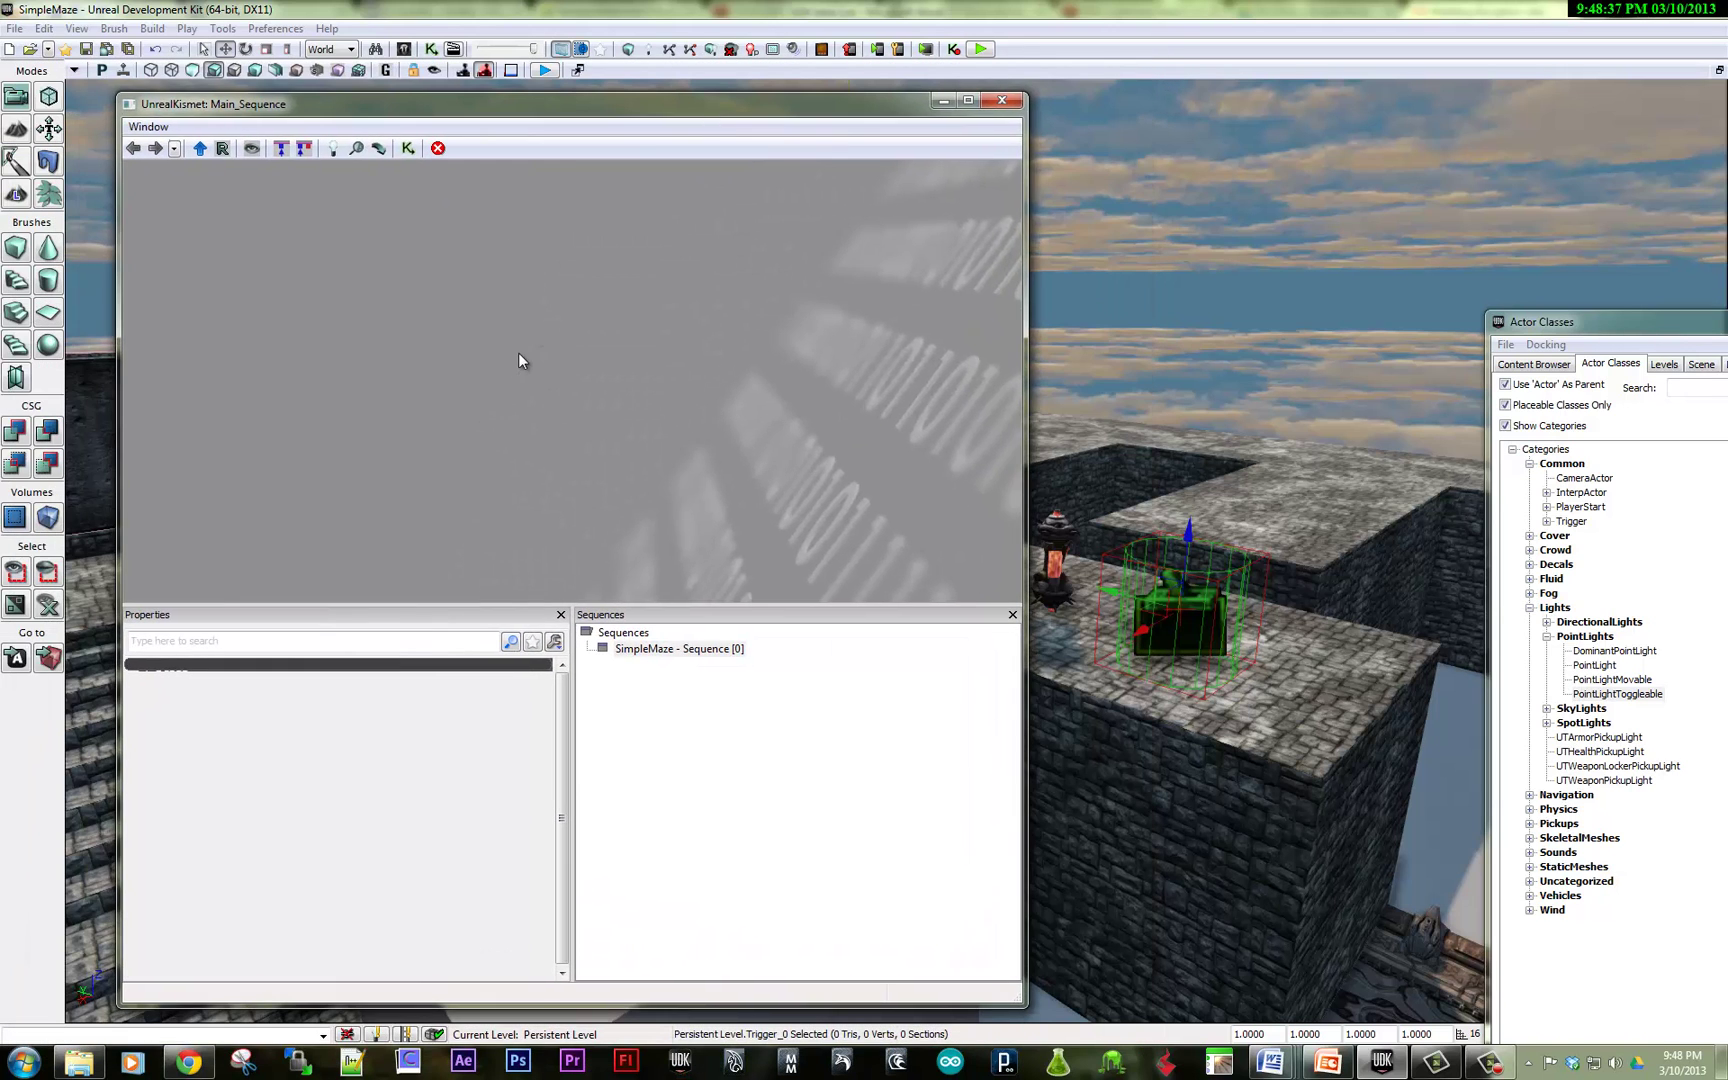
{"action": "right_click", "coordinate": [518, 352]}
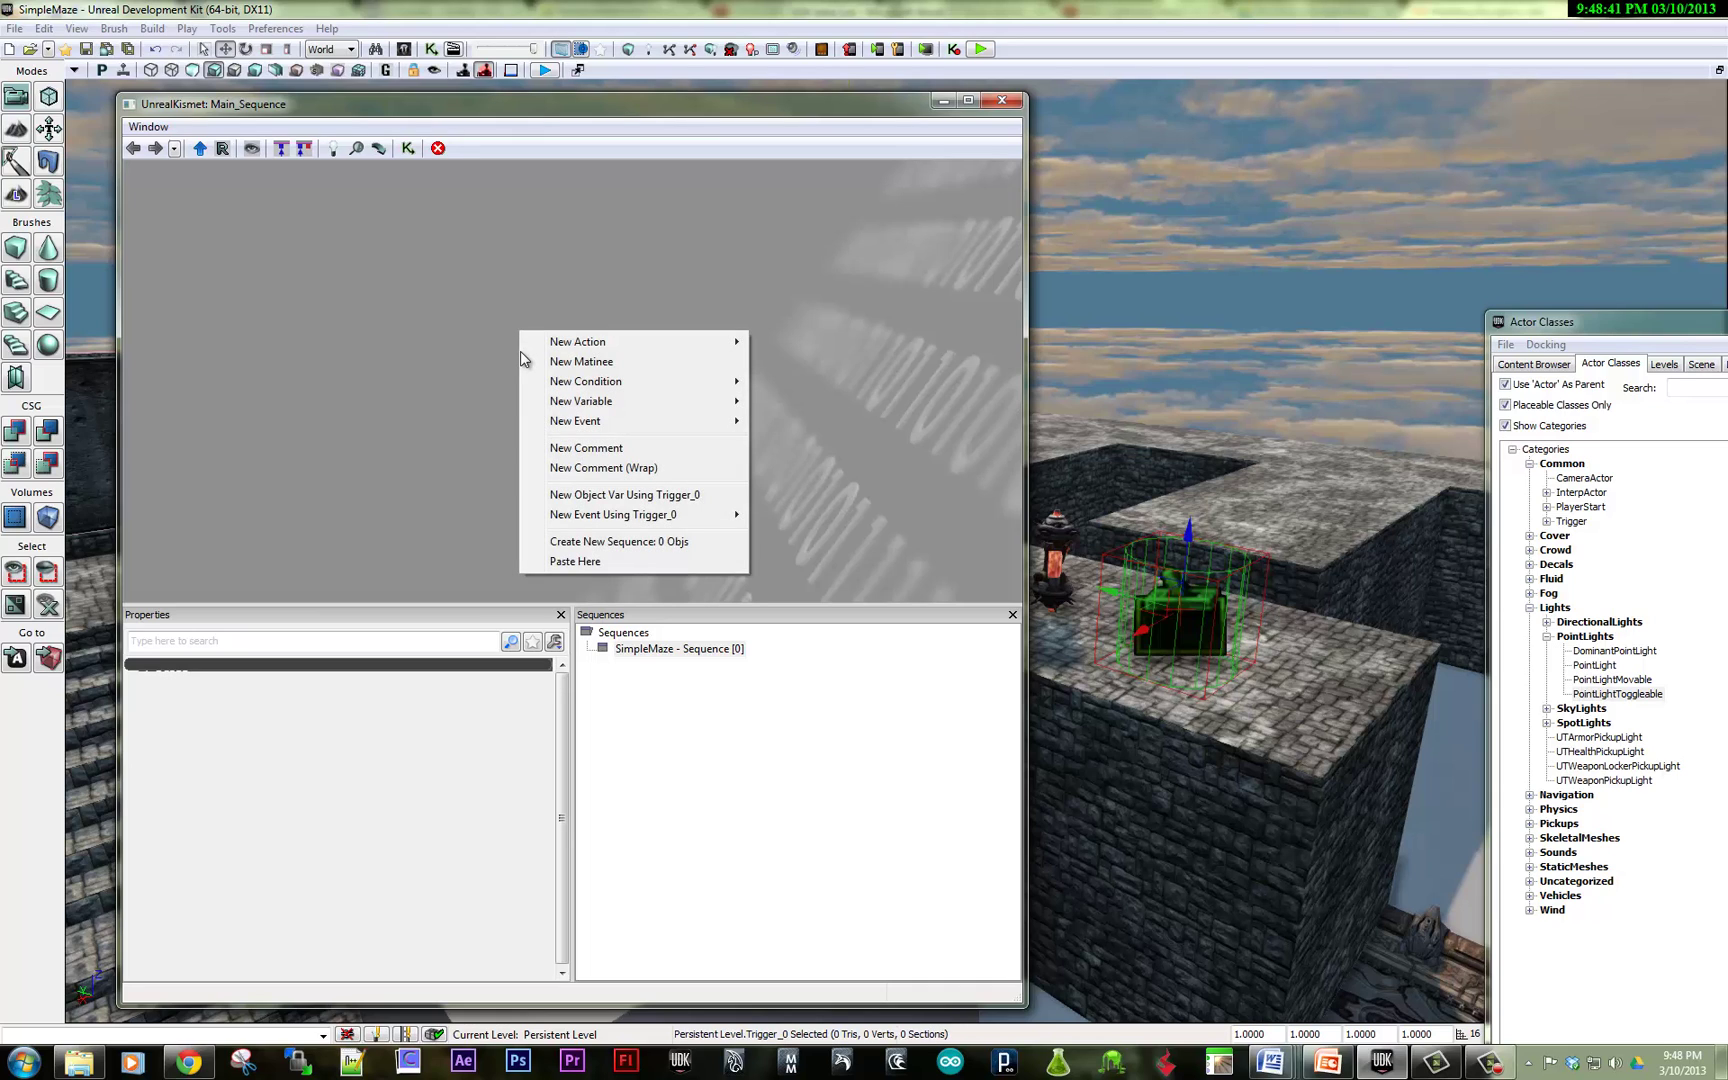
{"action": "mouse_move", "coordinate": [583, 520]}
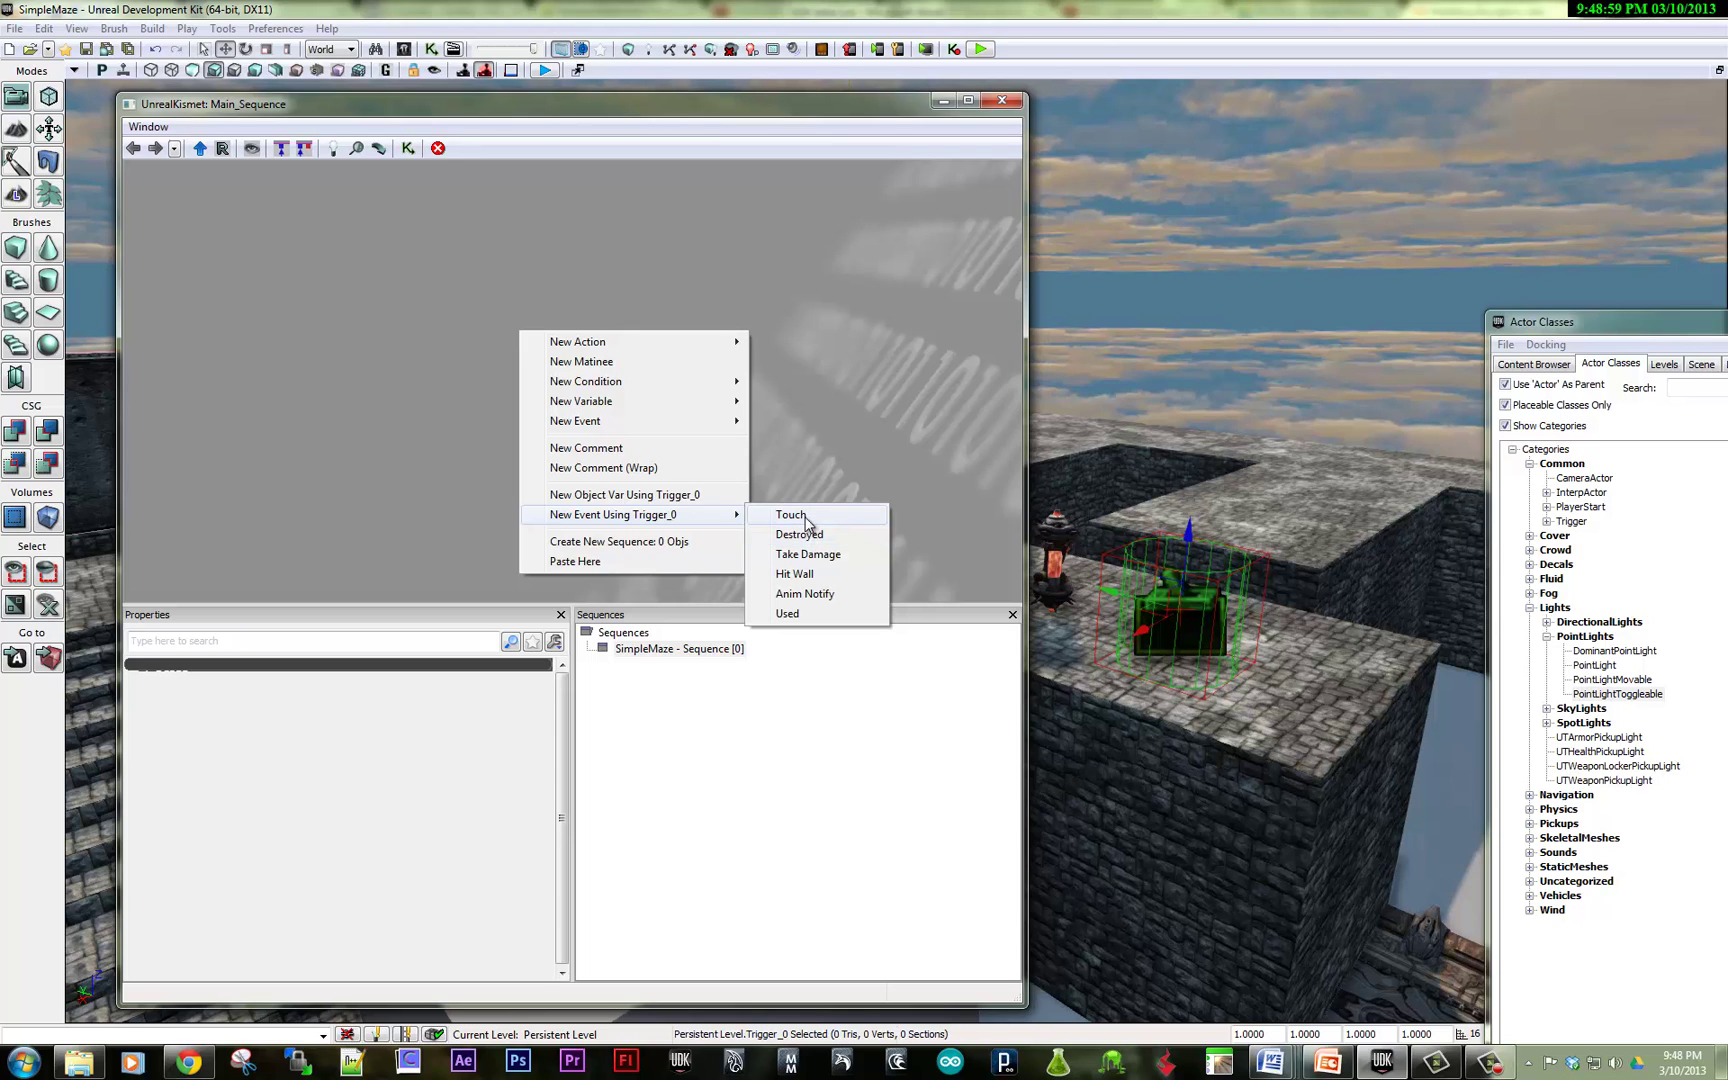
Step: Add a Trigger_0 Touch event, save the level, and set Max Trigger Count to 0
{"action": "left_click", "coordinate": [790, 515]}
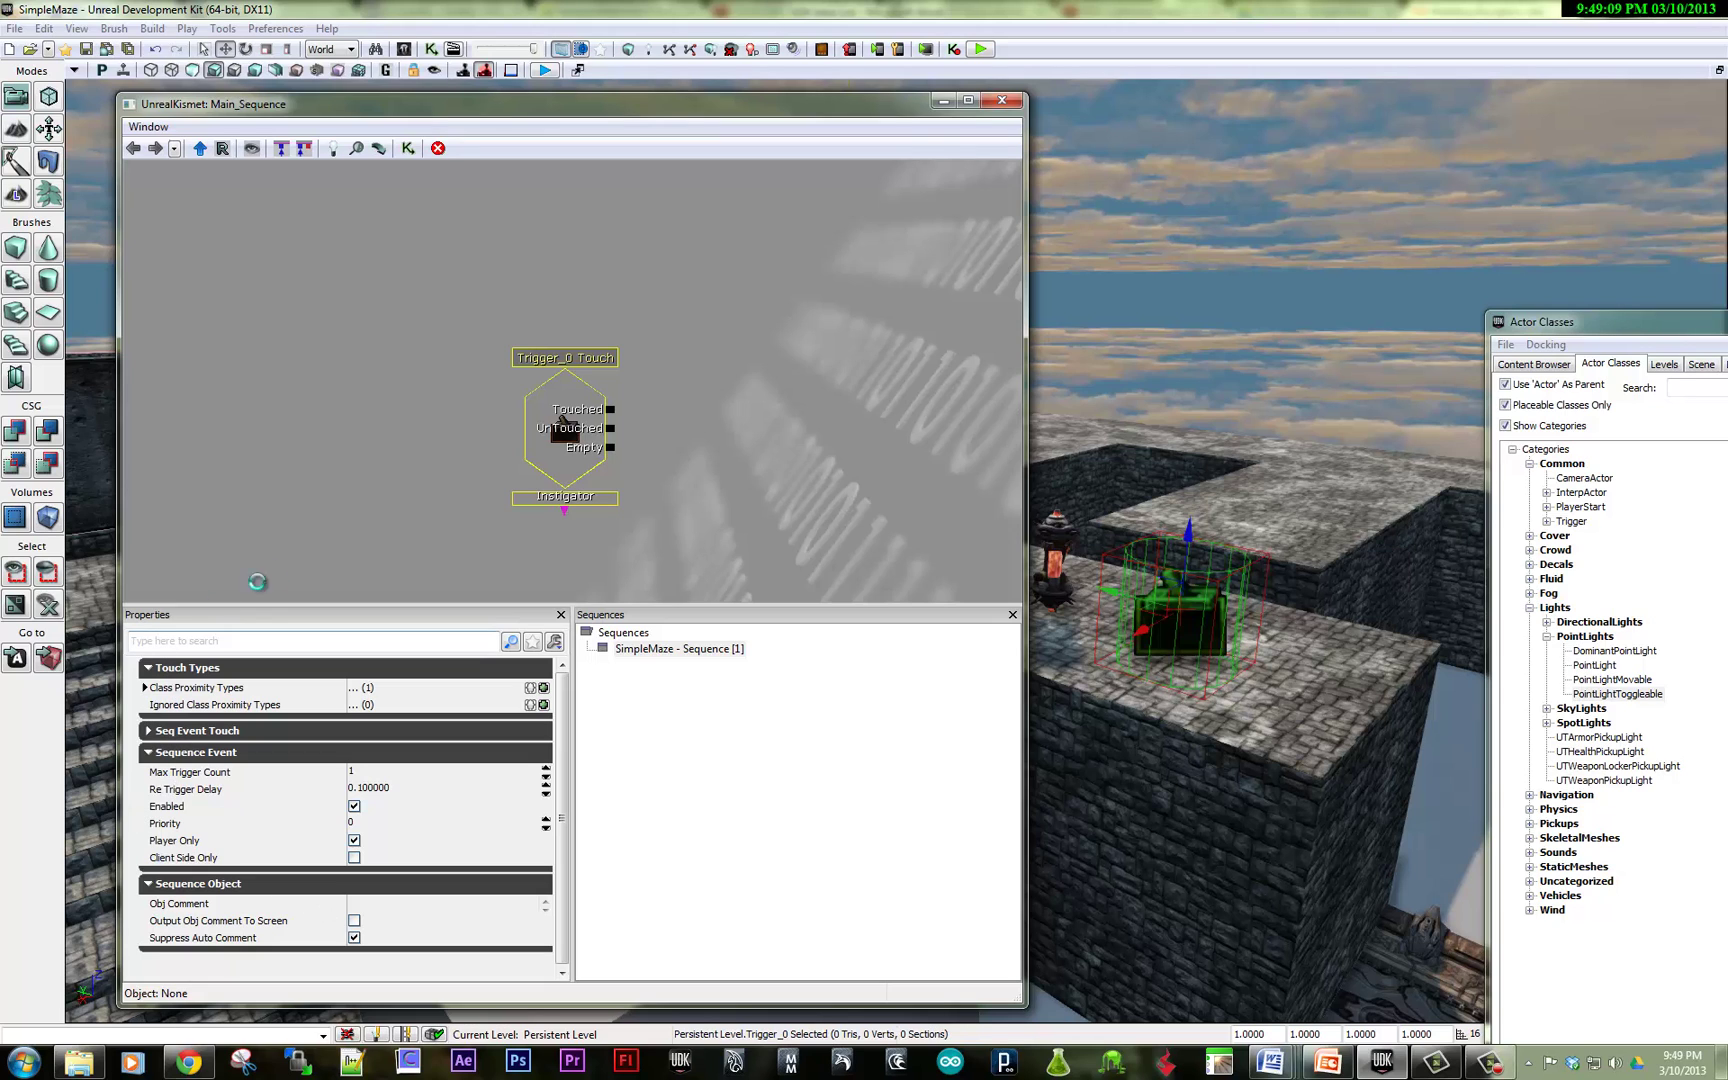
{"action": "key", "text": "ctrl+s"}
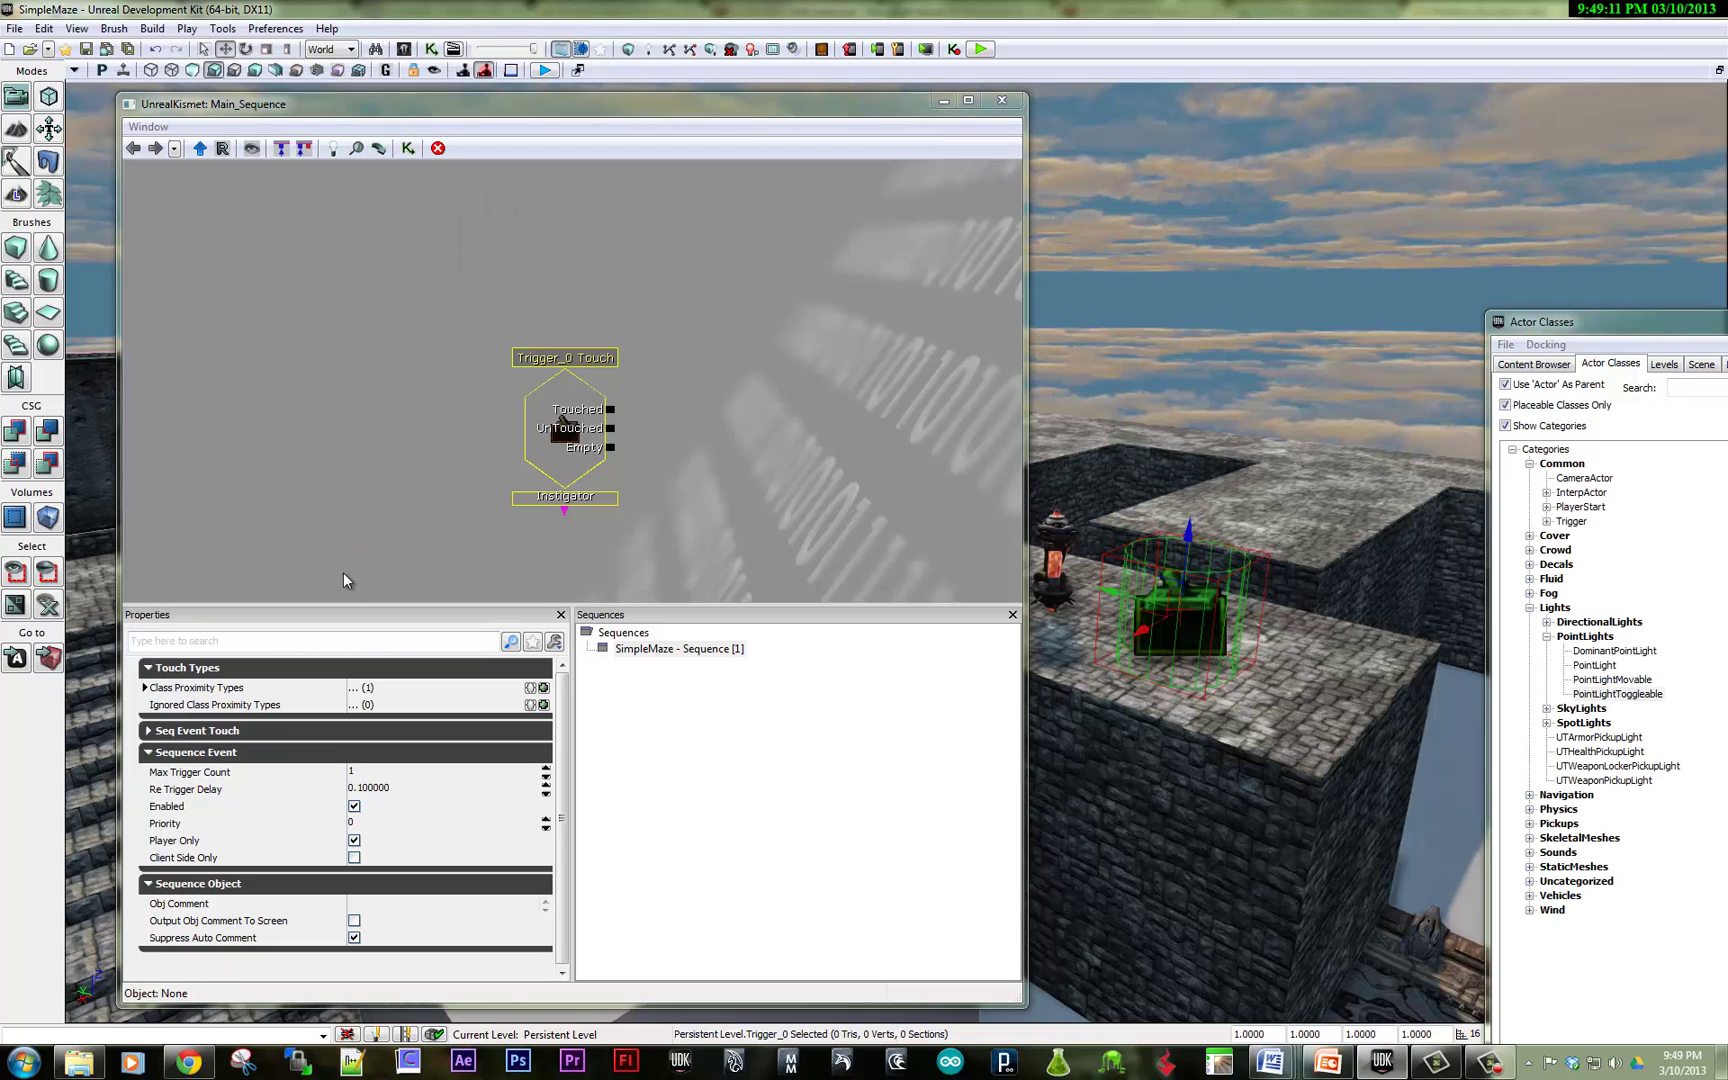
{"action": "left_click", "coordinate": [350, 576]}
{"action": "left_click", "coordinate": [585, 390]}
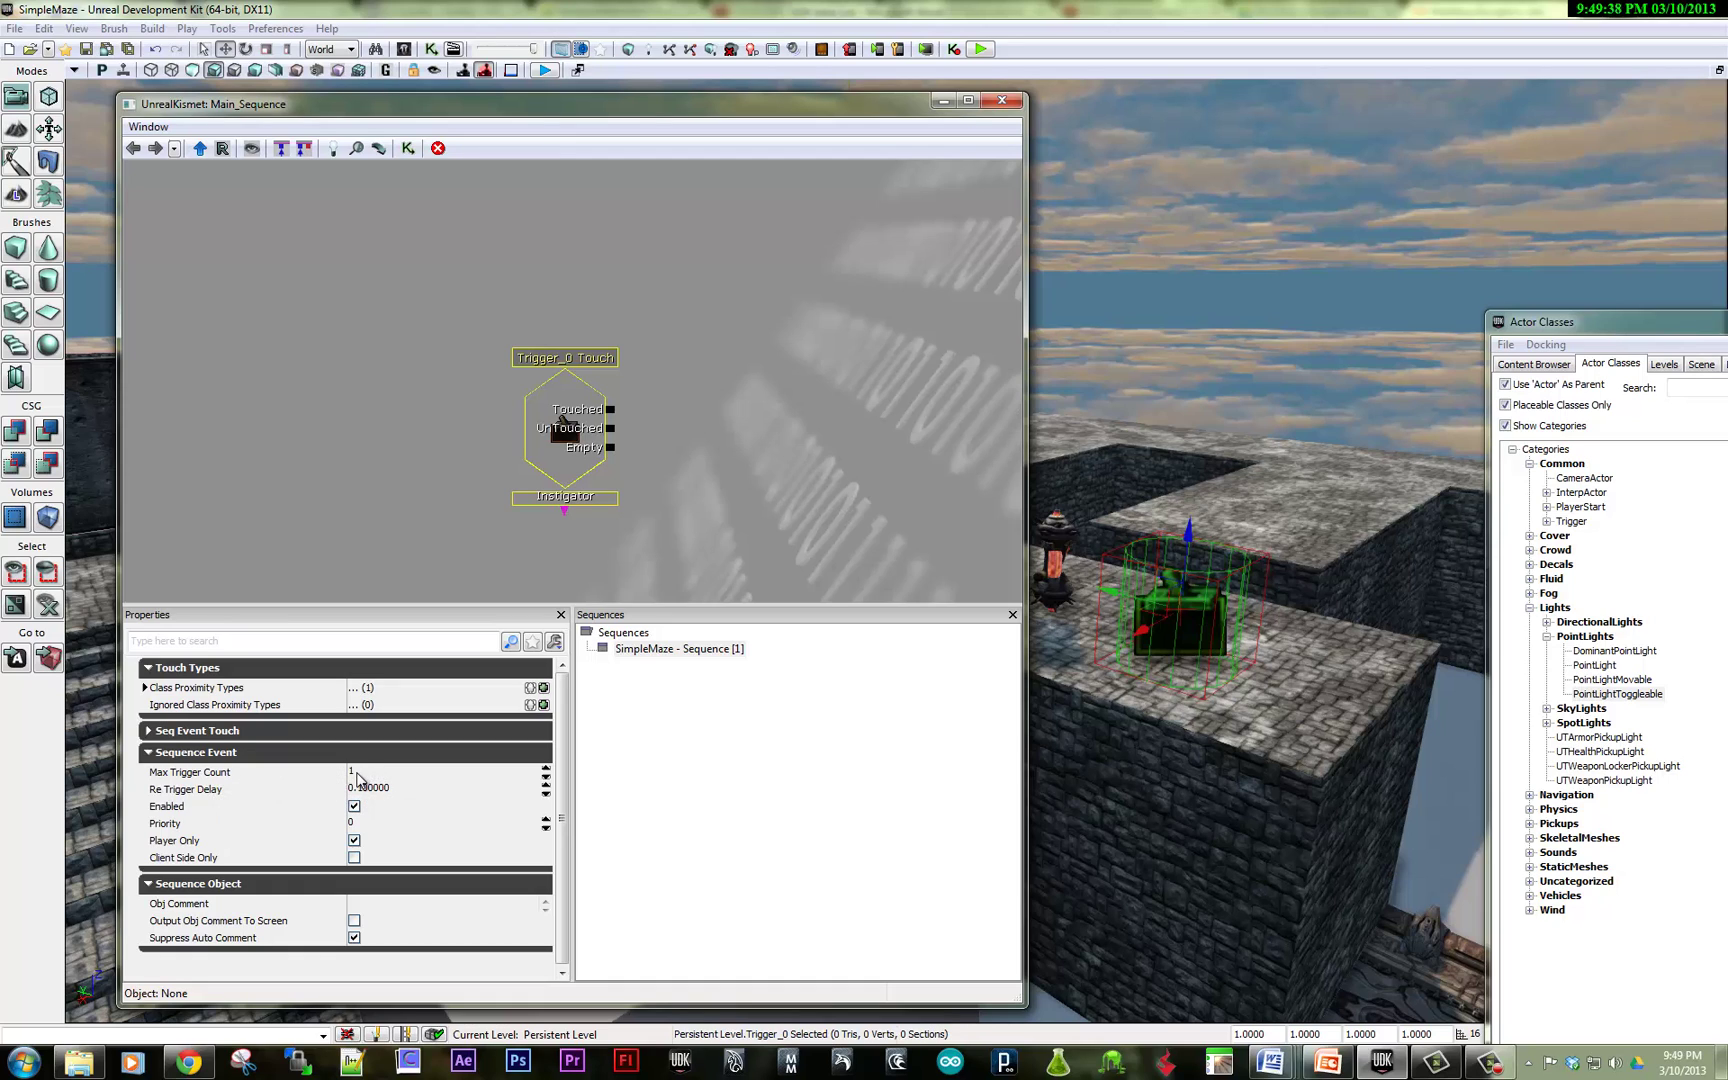
{"action": "left_click", "coordinate": [357, 778]}
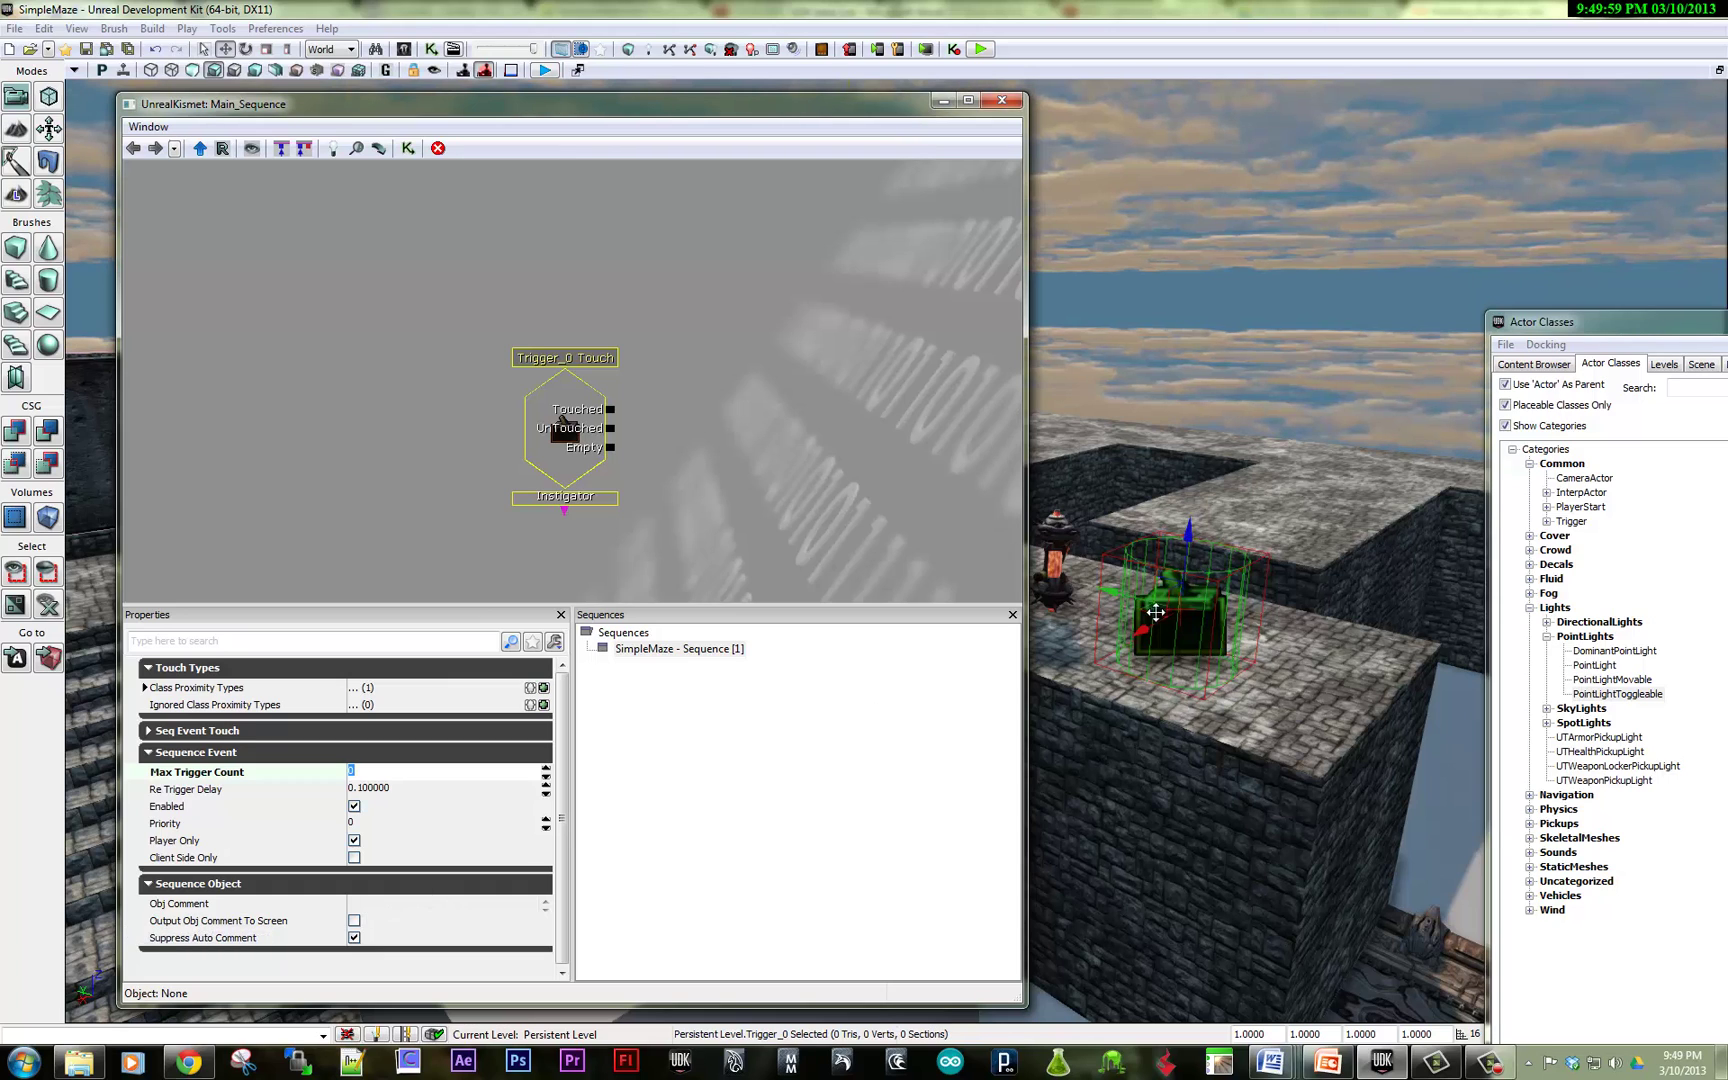
Step: Set the Touch event's comment to 'Trigger Touched' and enable Output Obj Comment To Screen
{"action": "left_click", "coordinate": [370, 904]}
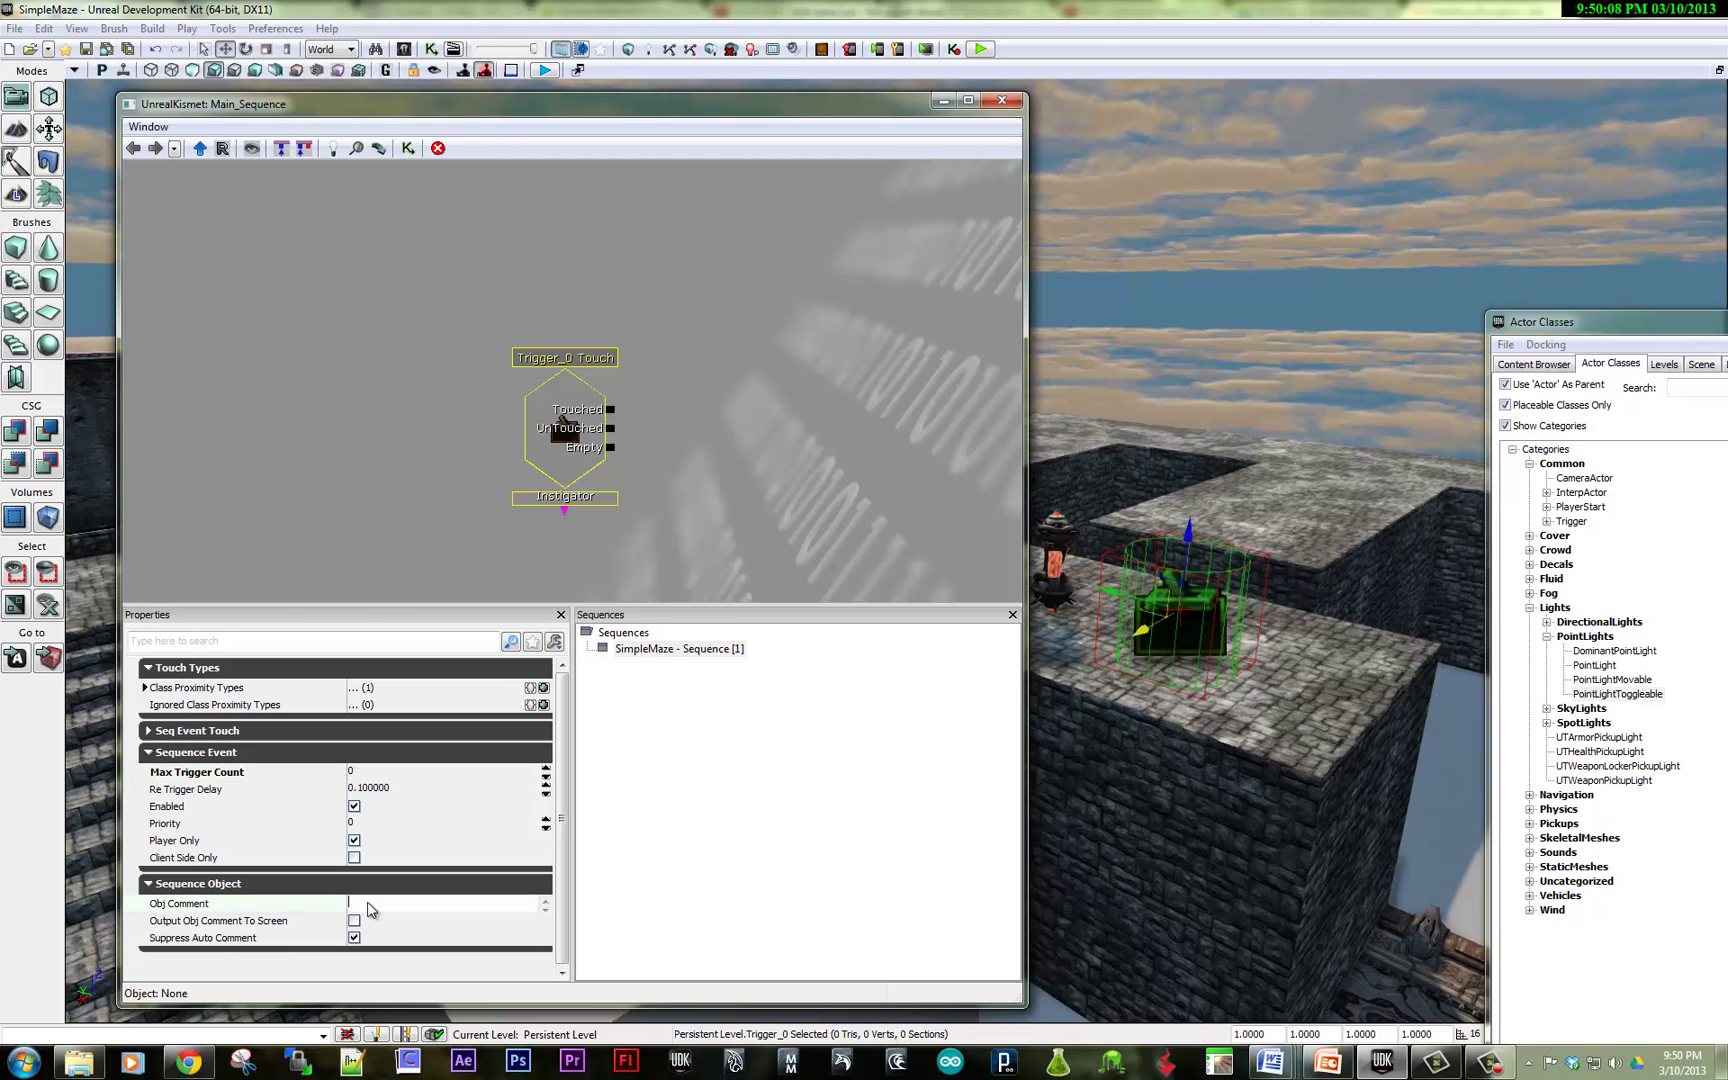
{"action": "type", "text": "Trigger Touched"}
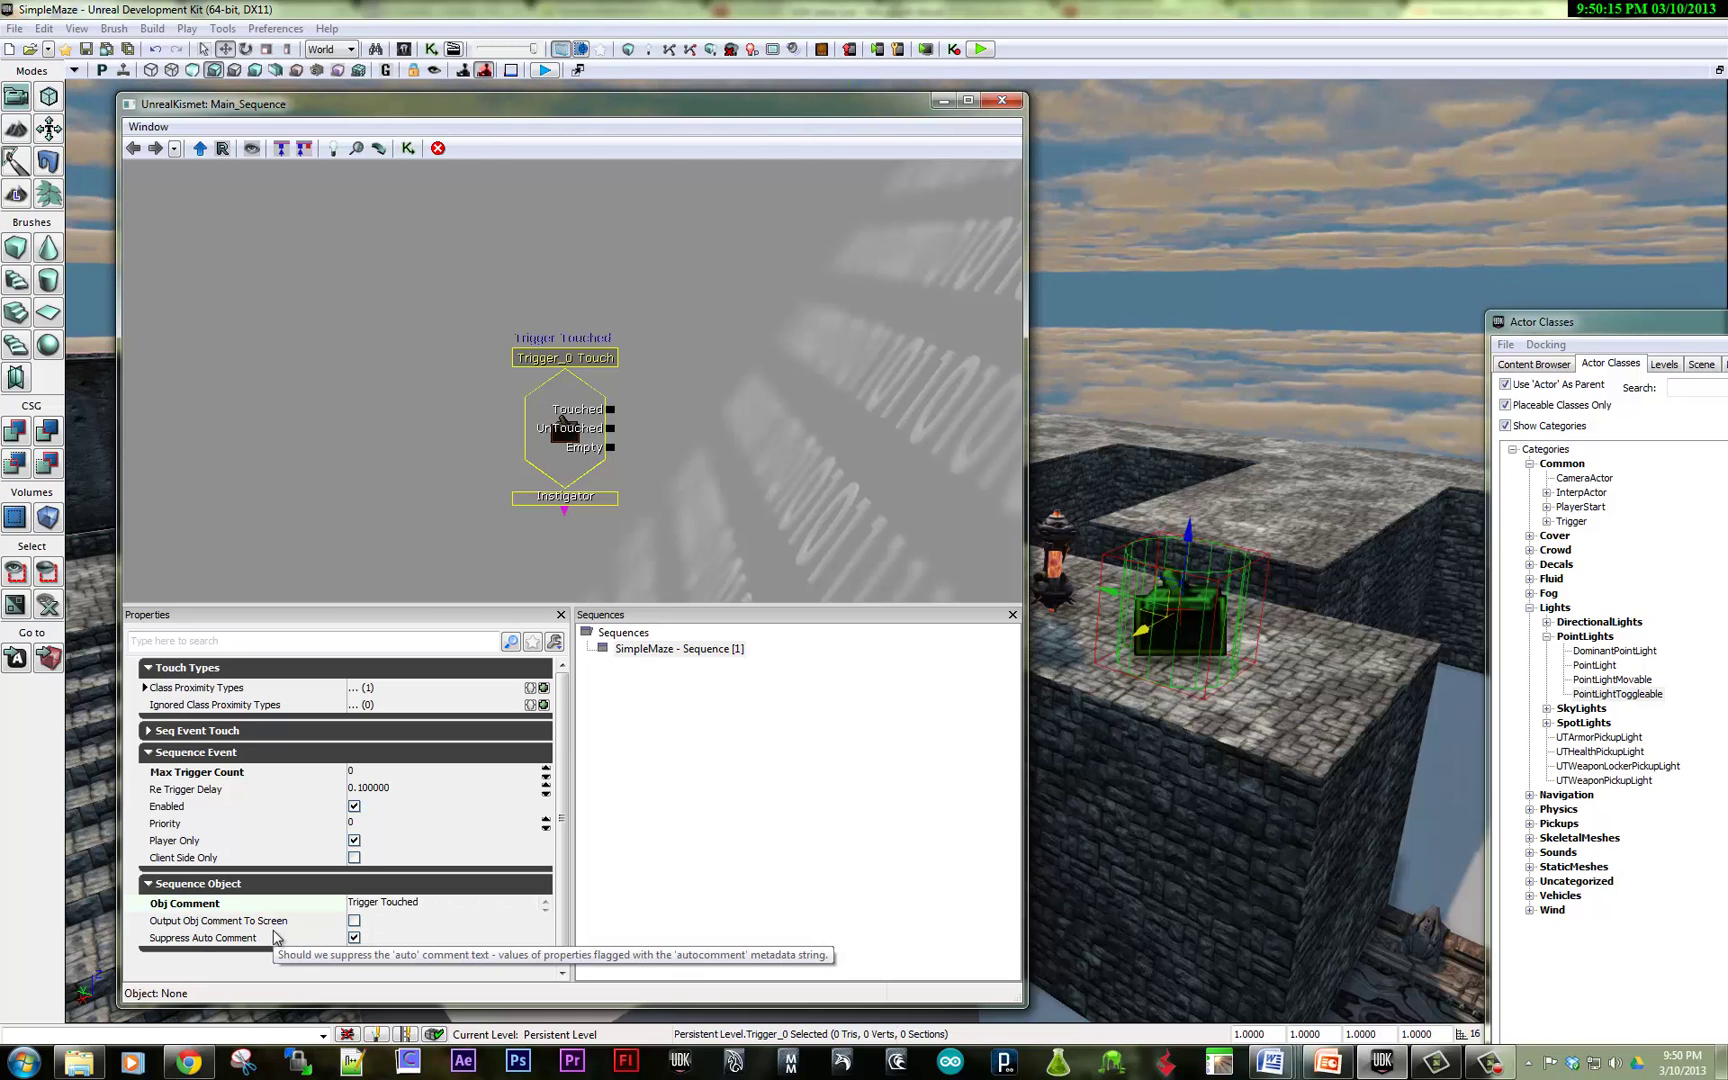
{"action": "key", "text": "Return"}
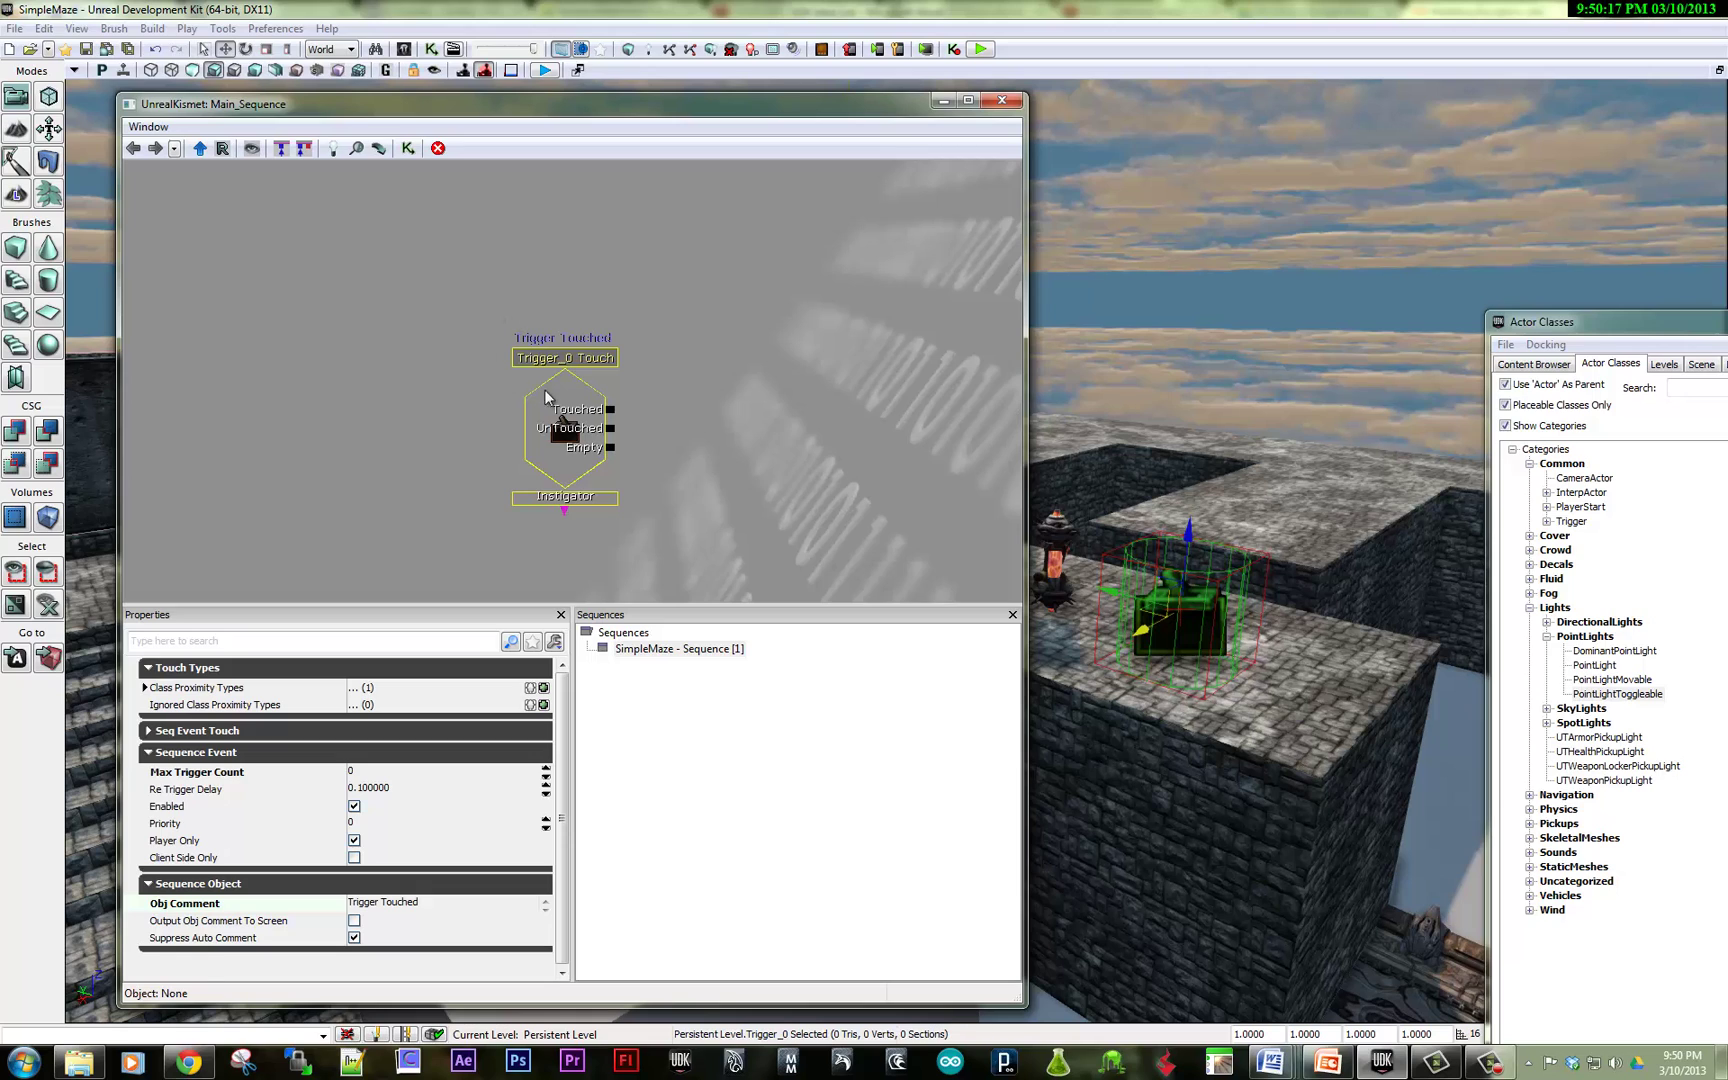
{"action": "left_click_drag", "start_coordinate": [498, 326], "coordinate": [418, 303]}
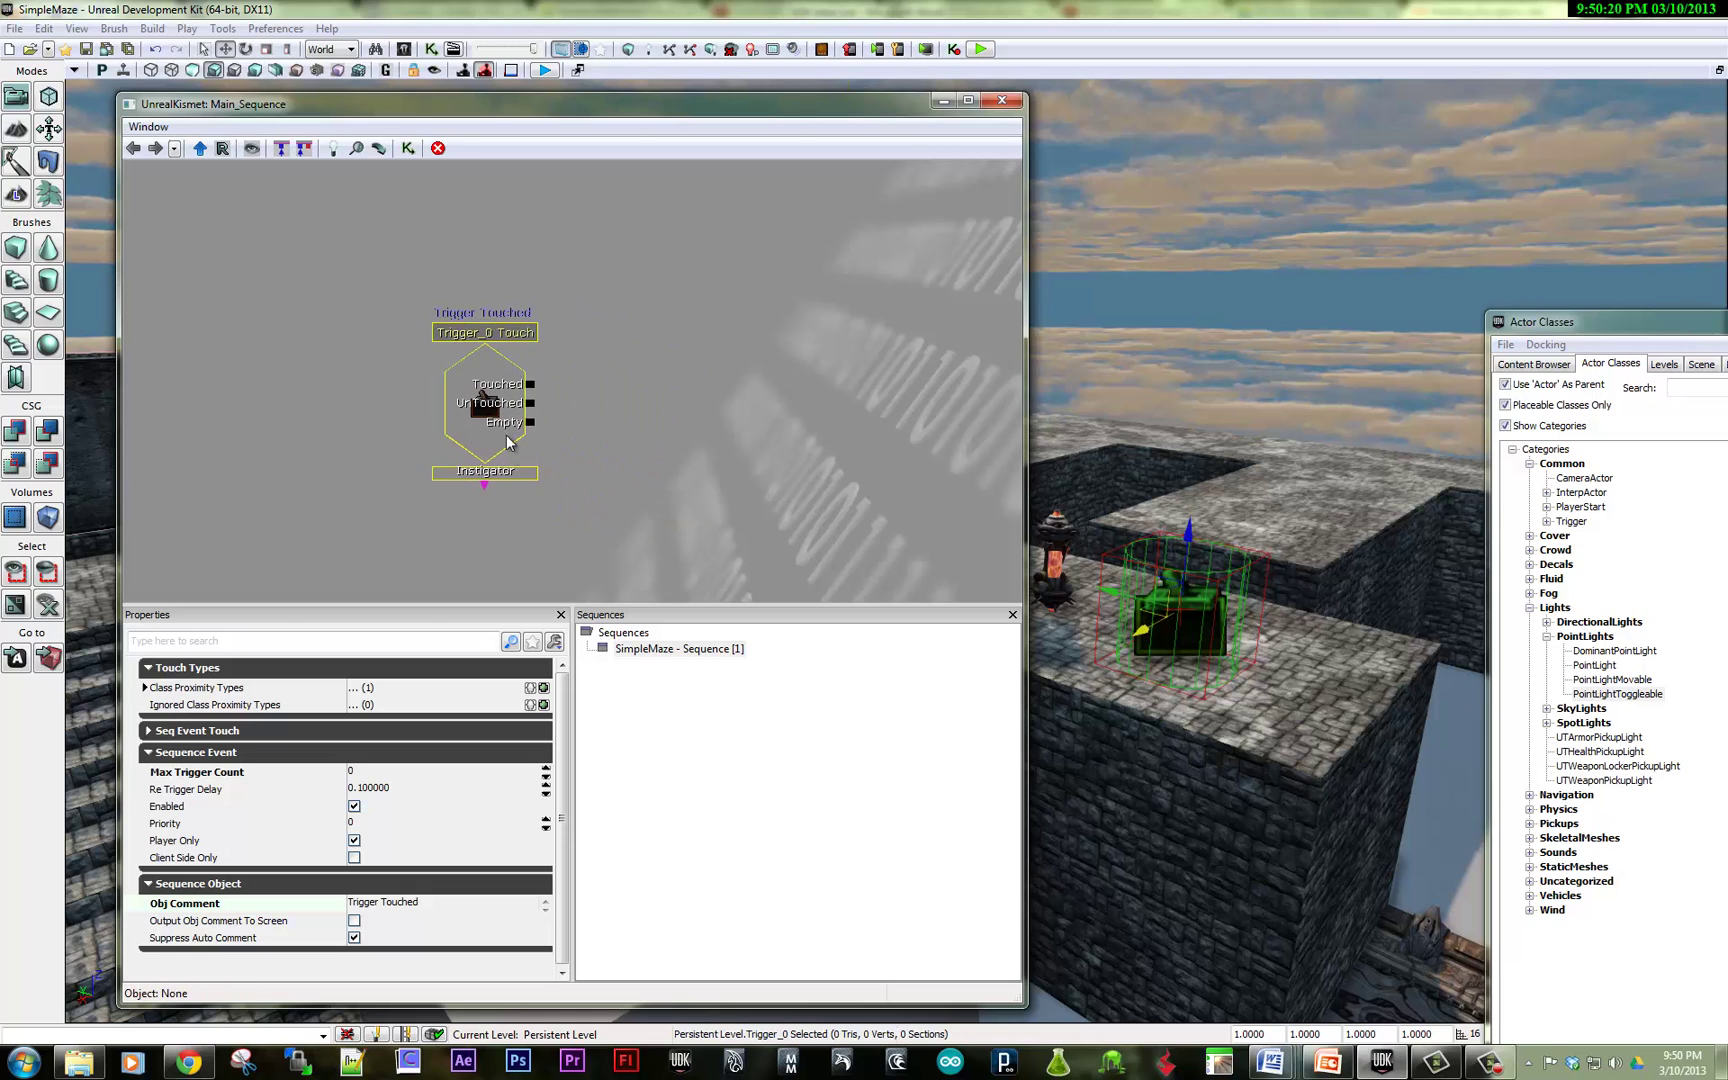
{"action": "left_click", "coordinate": [353, 918]}
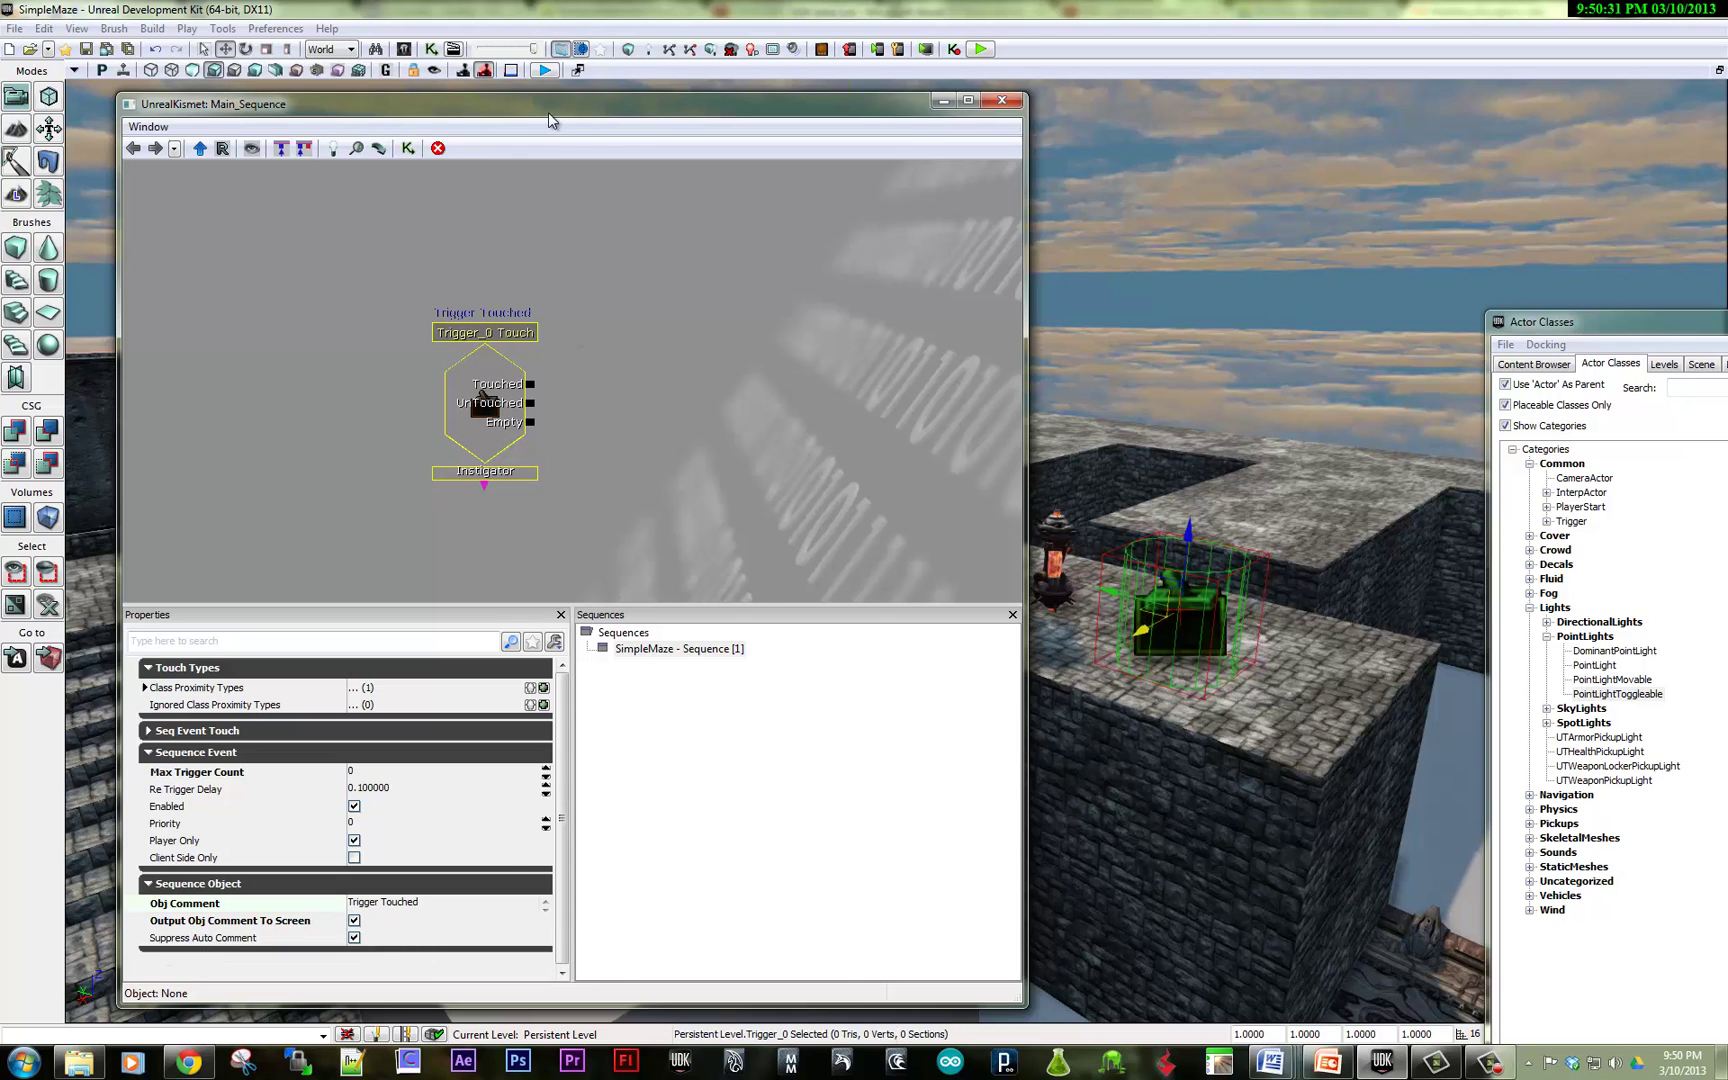
Step: Add a Toggle action to the Kismet sequence via New Action > Toggle
{"action": "left_click_drag", "start_coordinate": [548, 112], "coordinate": [352, 97]}
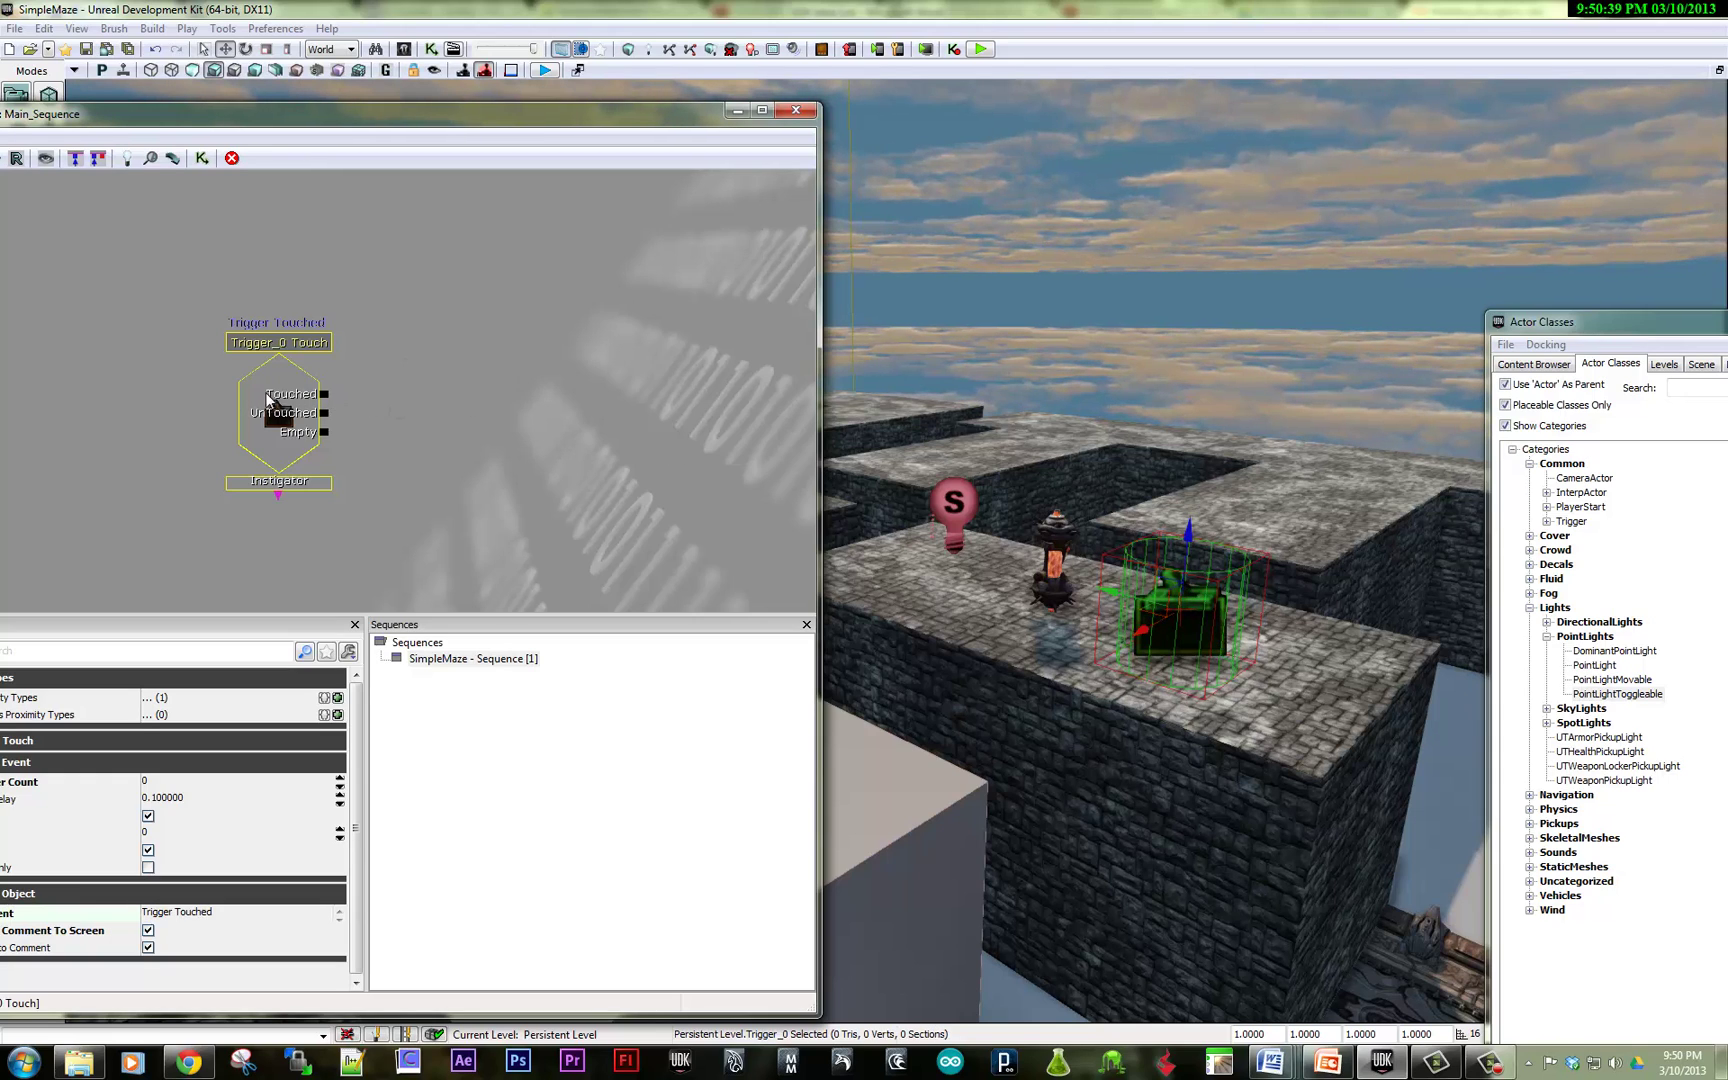
{"action": "left_click_drag", "start_coordinate": [321, 394], "coordinate": [560, 327]}
{"action": "right_click", "coordinate": [482, 332]}
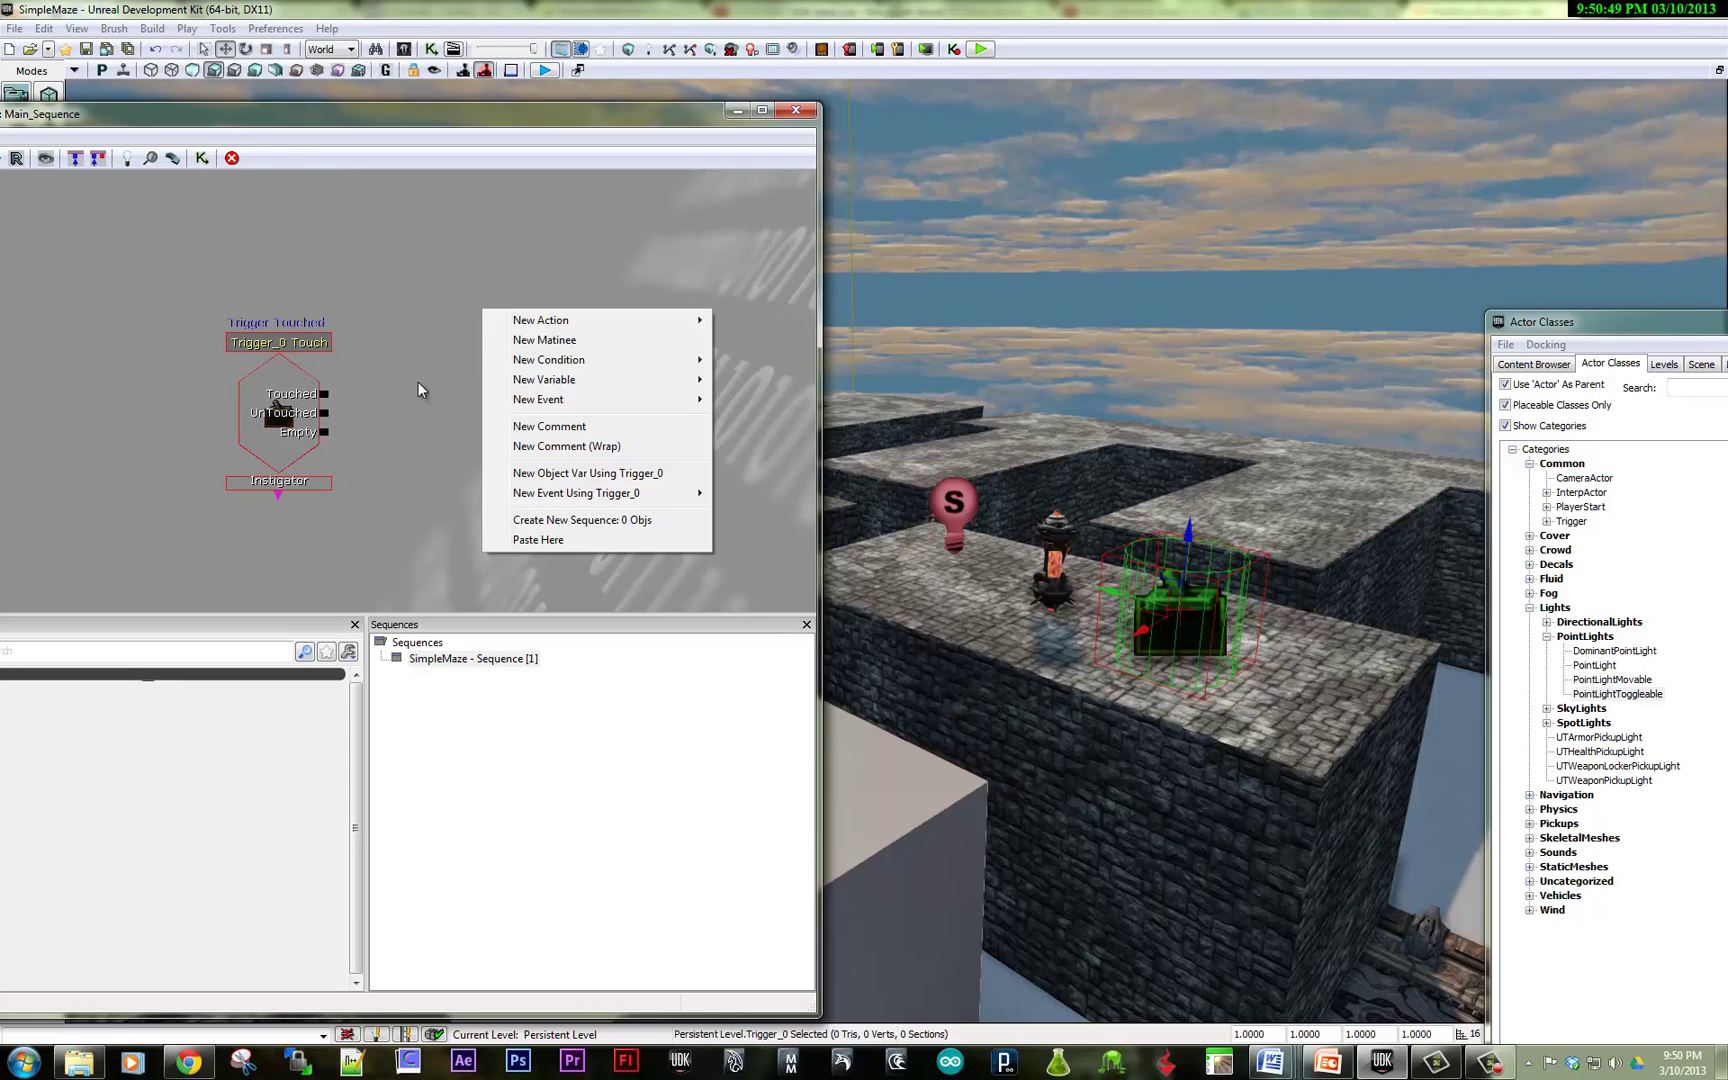
{"action": "mouse_move", "coordinate": [502, 322]}
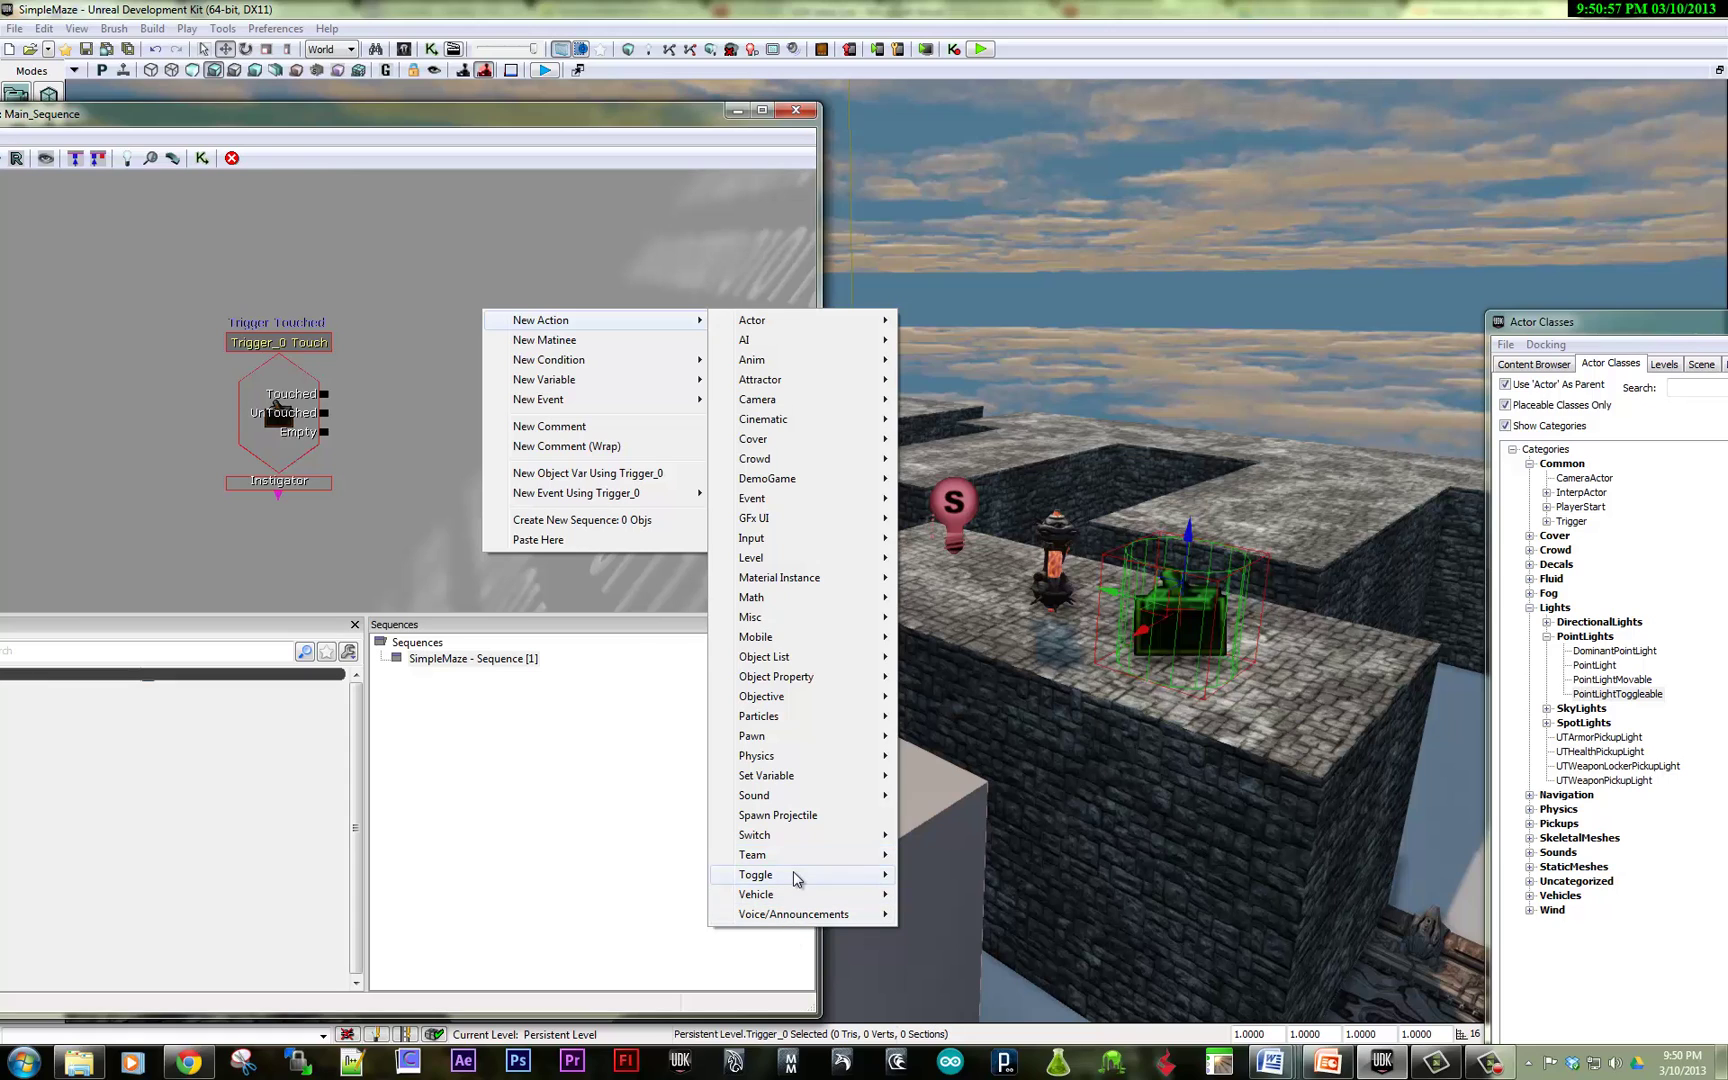
{"action": "mouse_move", "coordinate": [795, 876]}
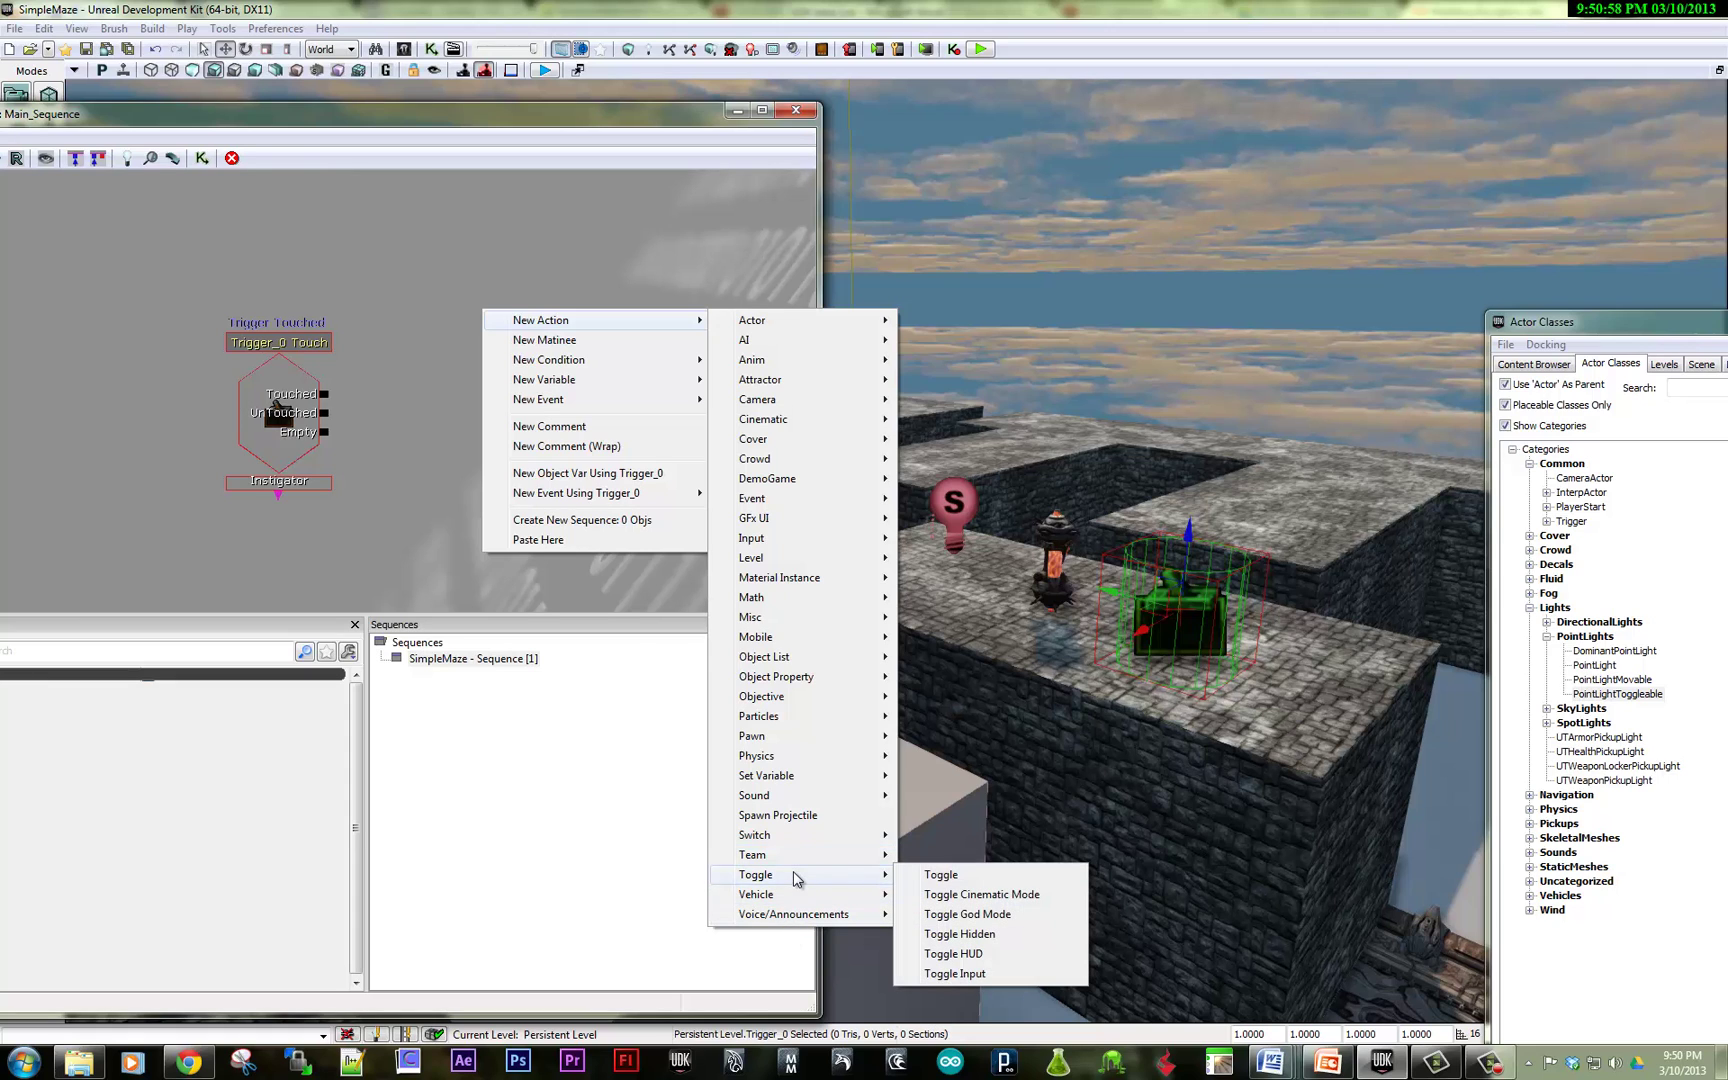
{"action": "left_click", "coordinate": [944, 876]}
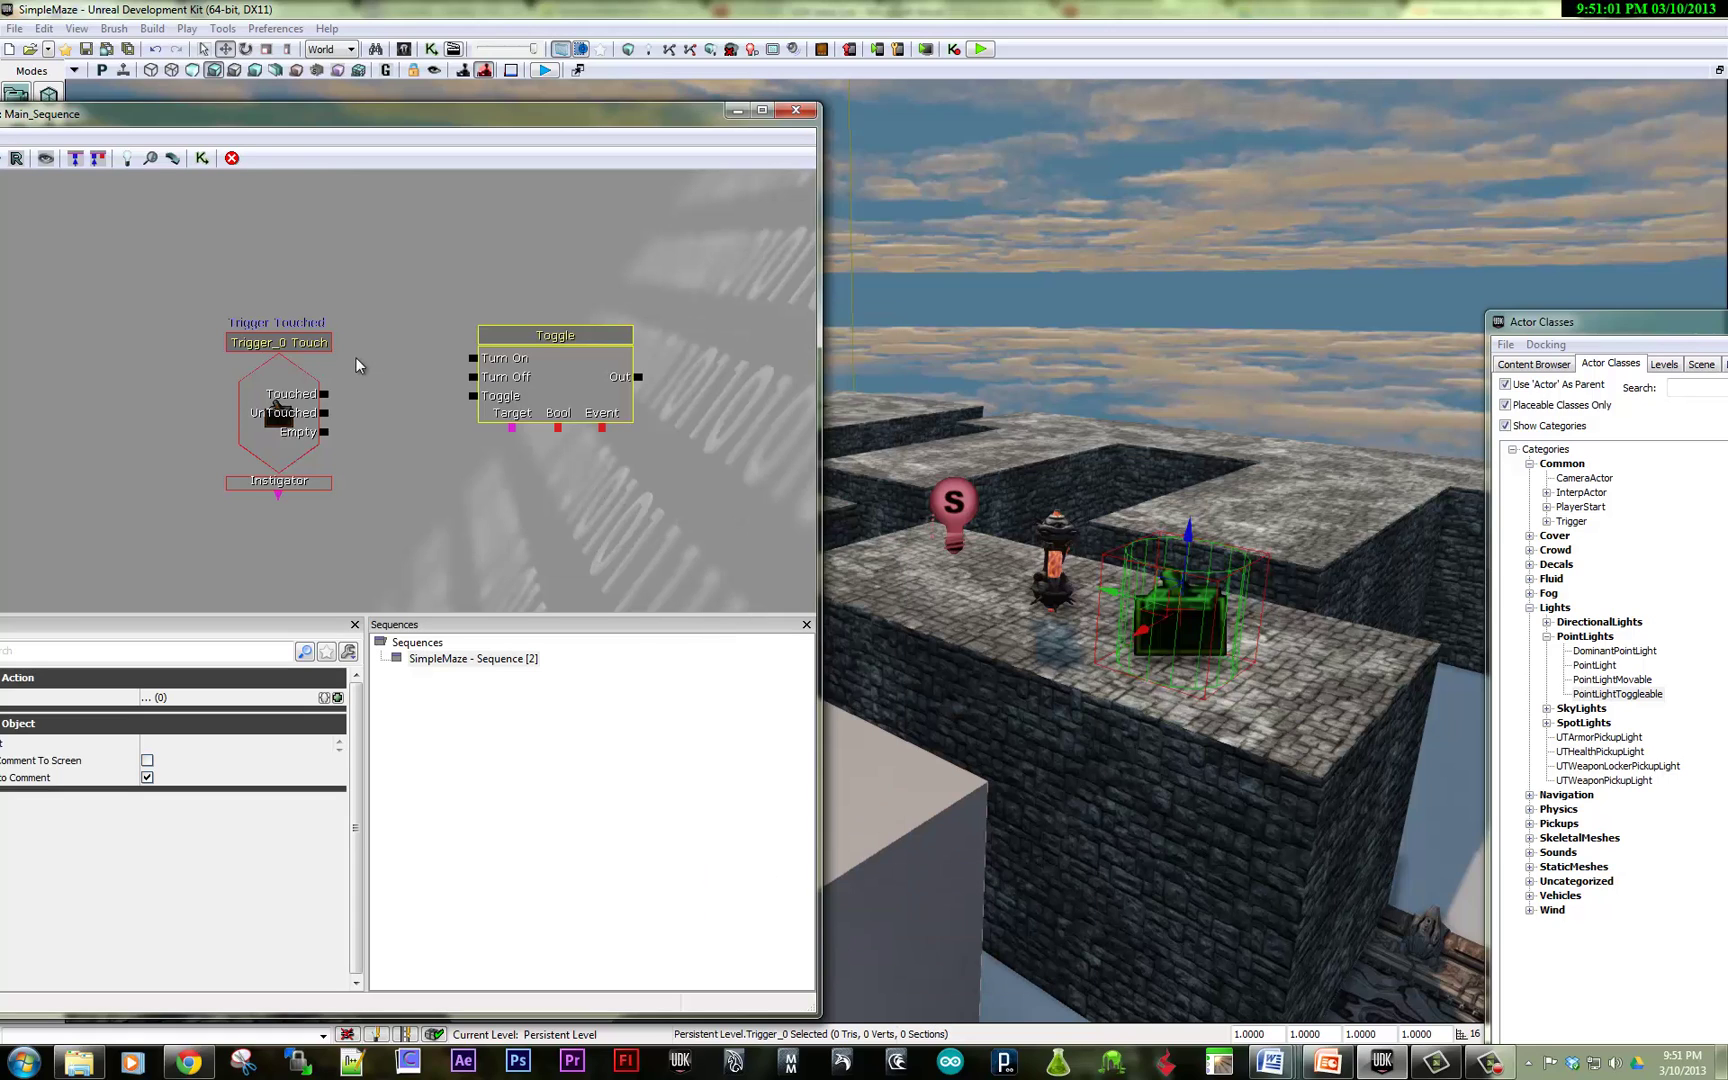
Step: Link Touched to the Toggle's Turn On and UnTouched to its Turn Off
{"action": "left_click_drag", "start_coordinate": [324, 393], "coordinate": [429, 351]}
{"action": "left_click", "coordinate": [322, 394]}
{"action": "left_click_drag", "start_coordinate": [324, 393], "coordinate": [466, 357]}
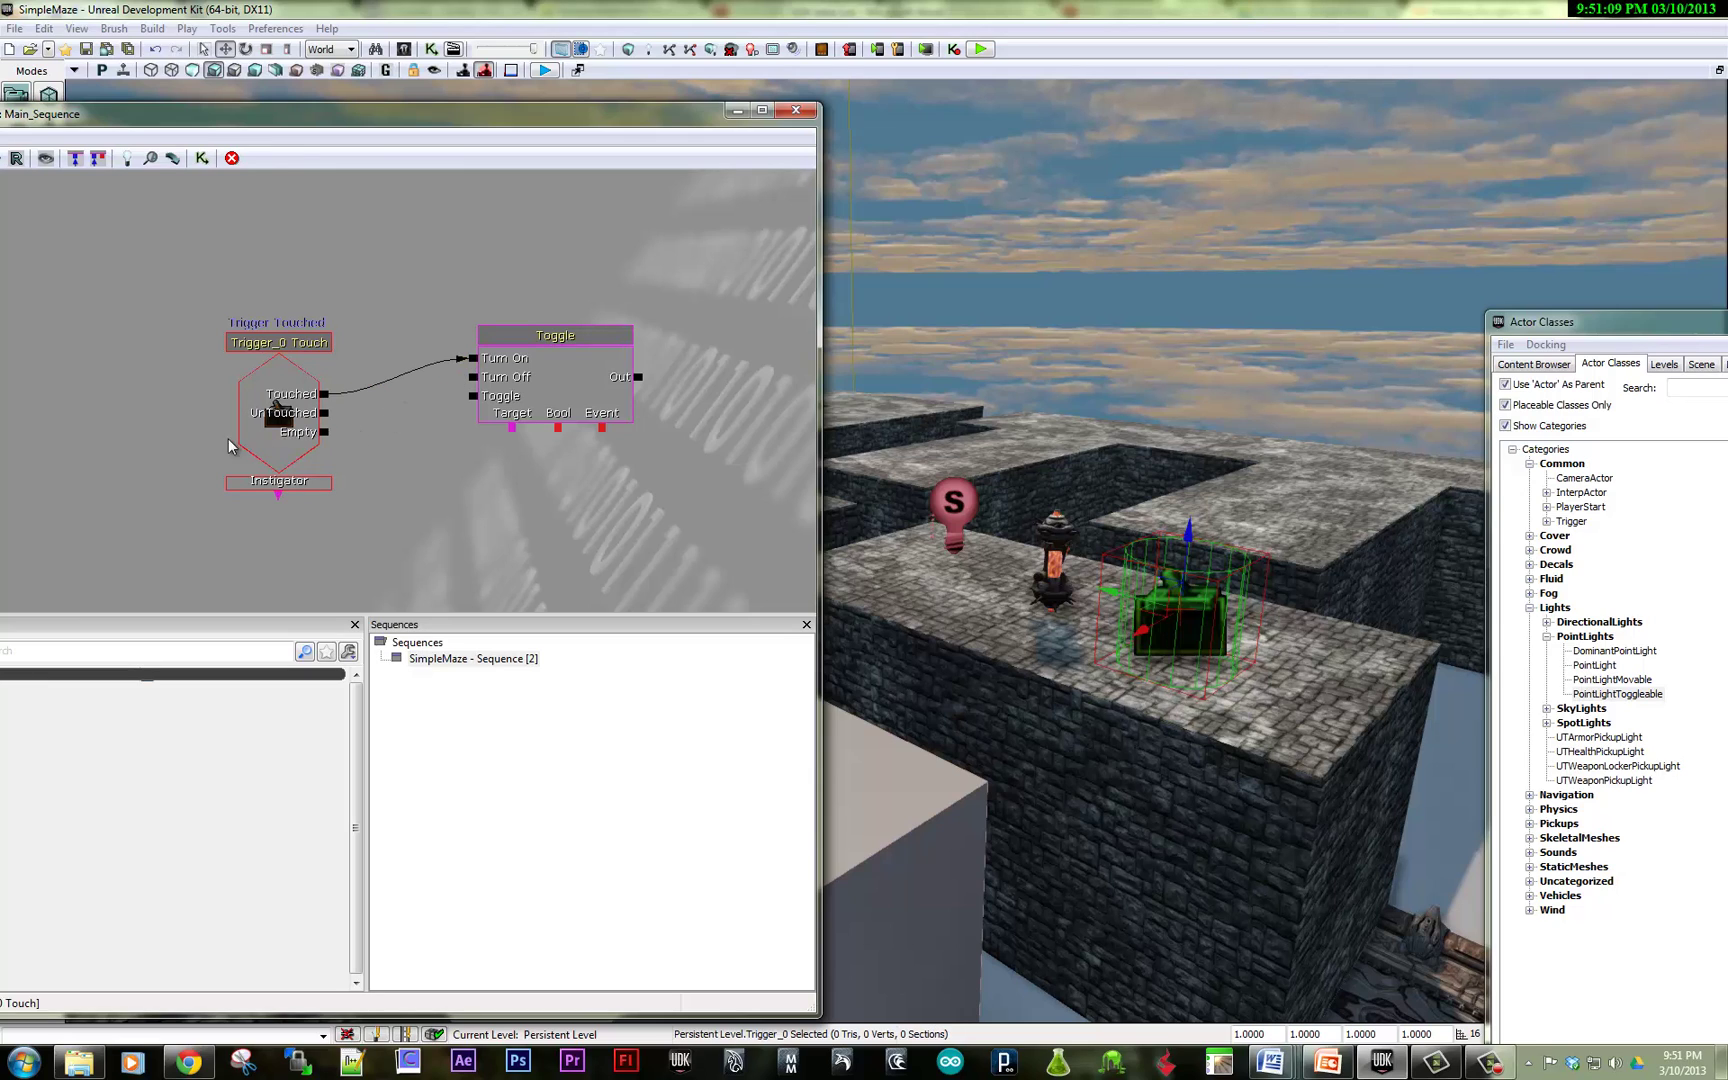
{"action": "left_click_drag", "start_coordinate": [324, 414], "coordinate": [470, 377]}
{"action": "left_click", "coordinate": [556, 334]}
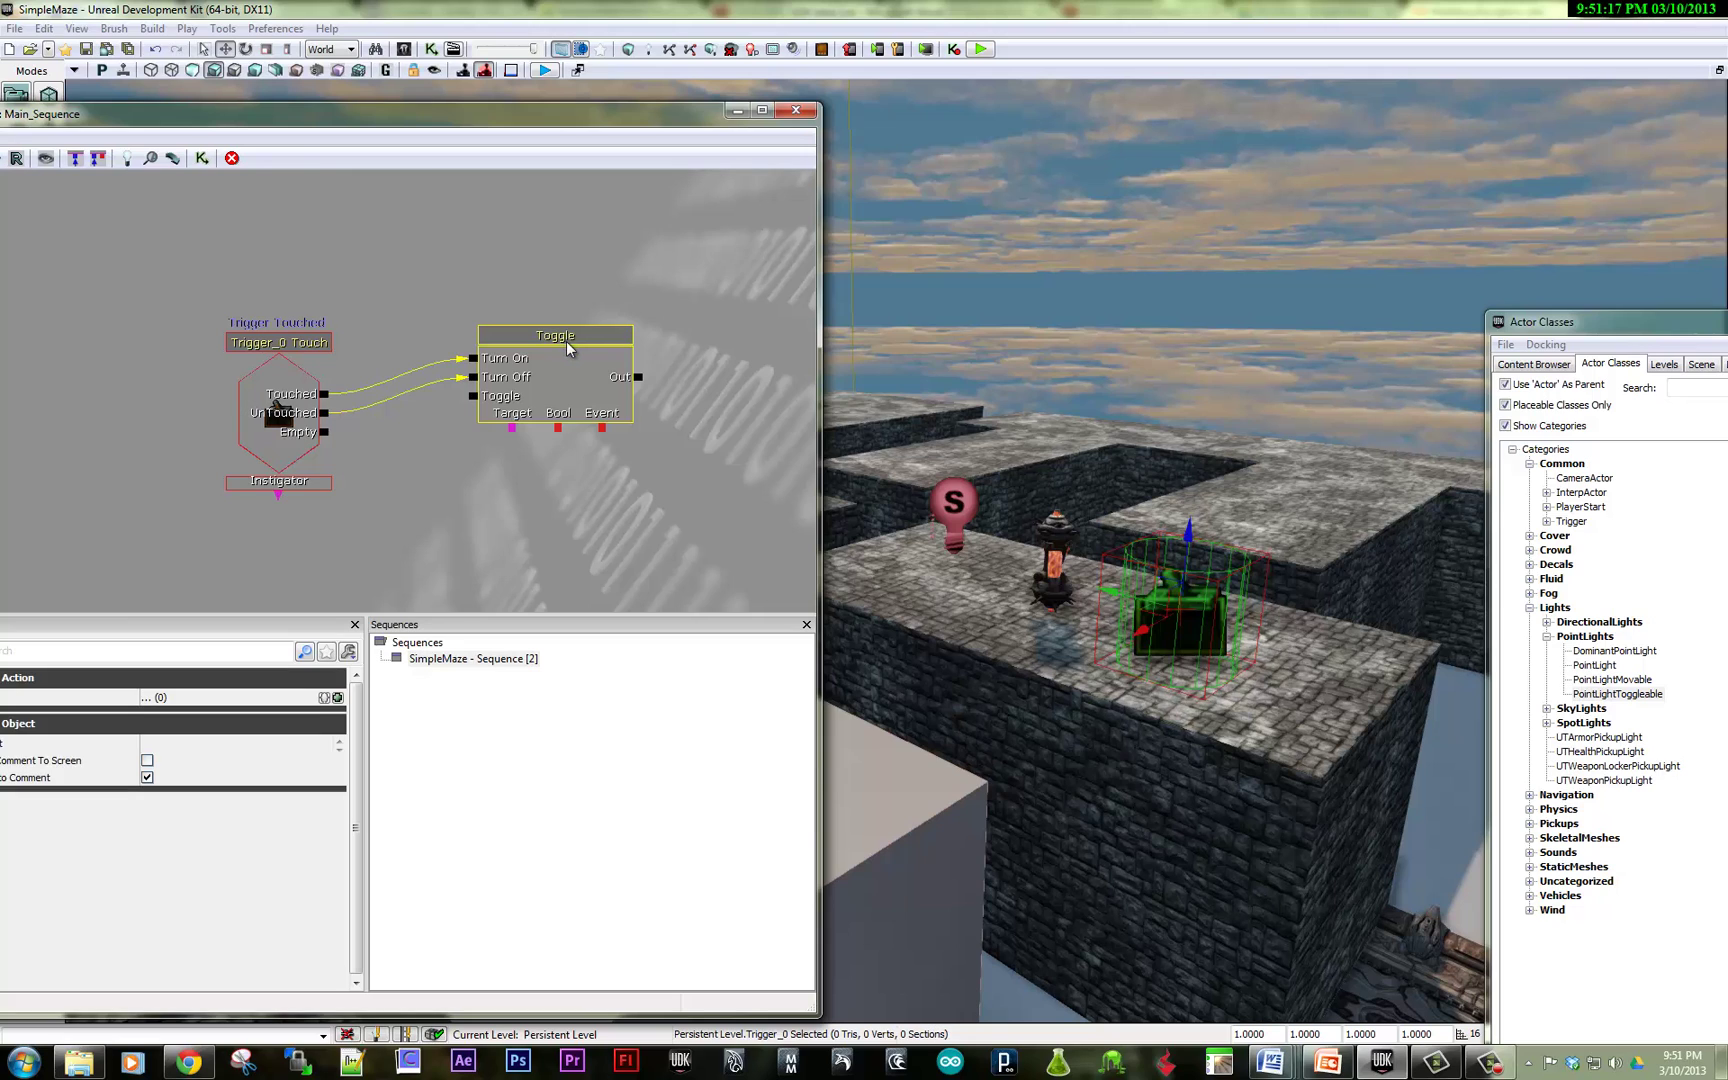
Step: Select the point light, add an object variable for it, then delete the unlinked variable
{"action": "left_click_drag", "start_coordinate": [566, 342], "coordinate": [494, 358]}
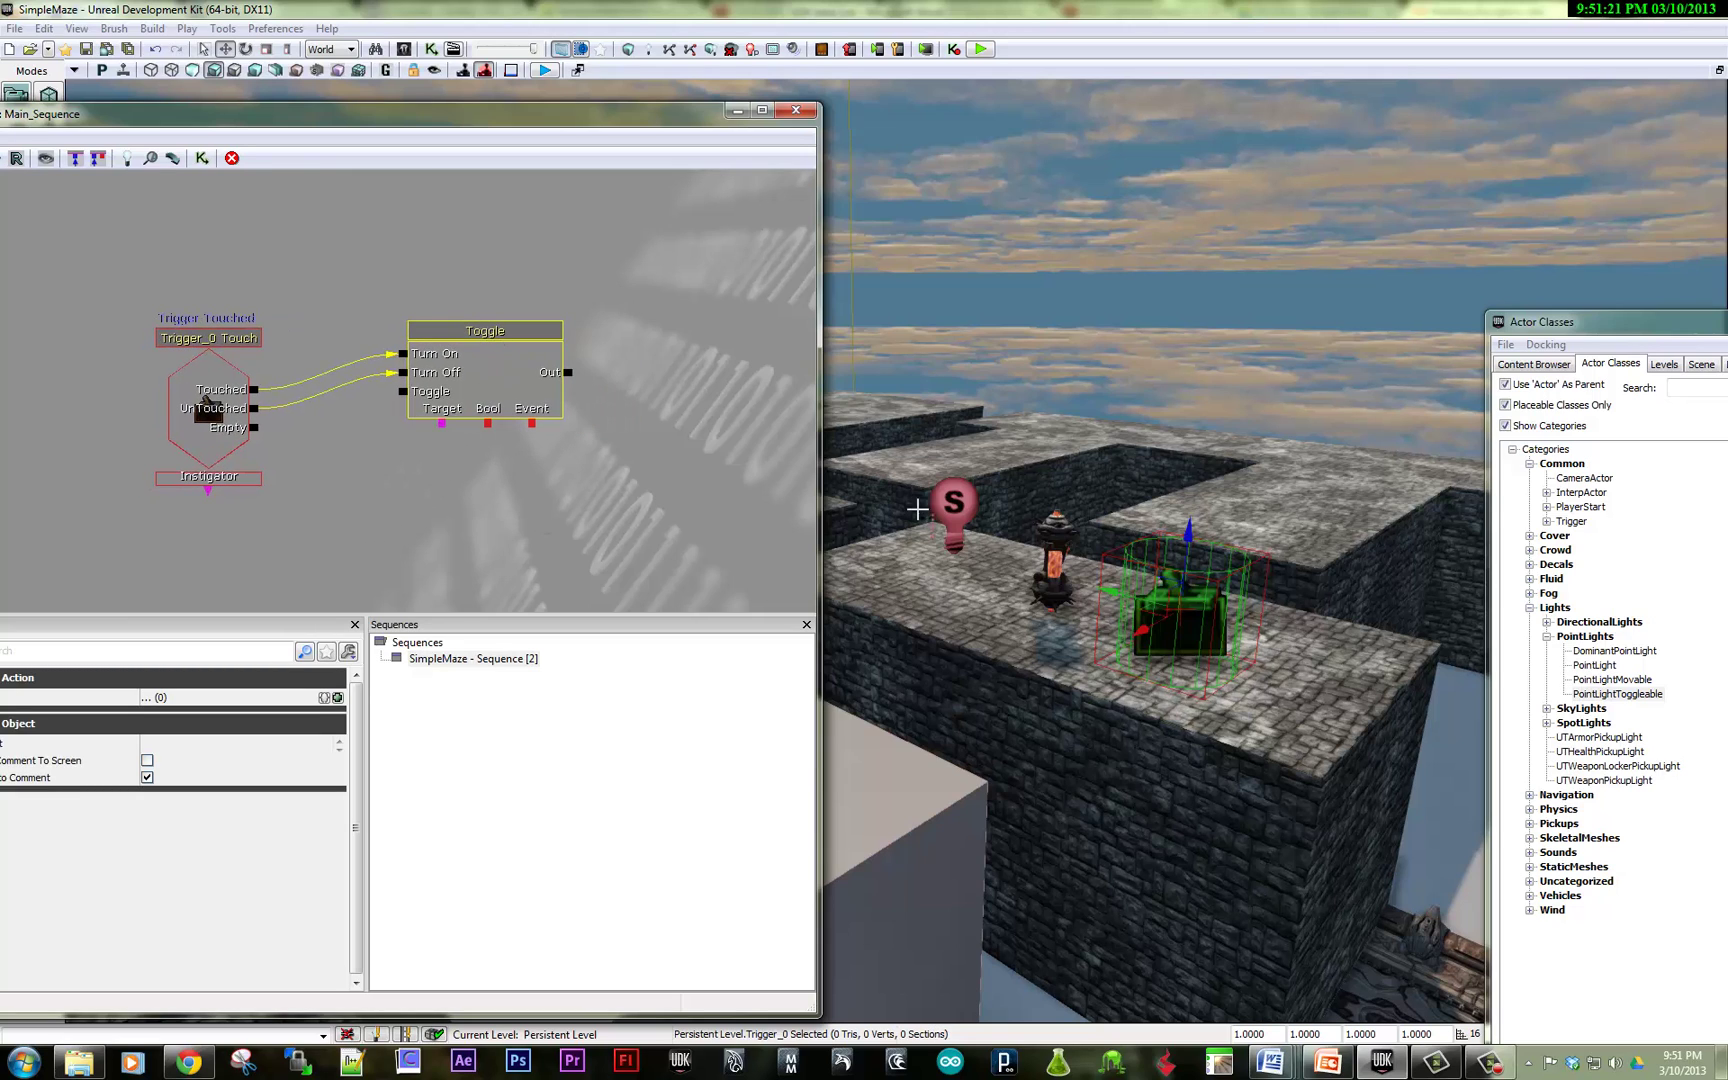
{"action": "left_click", "coordinate": [955, 502]}
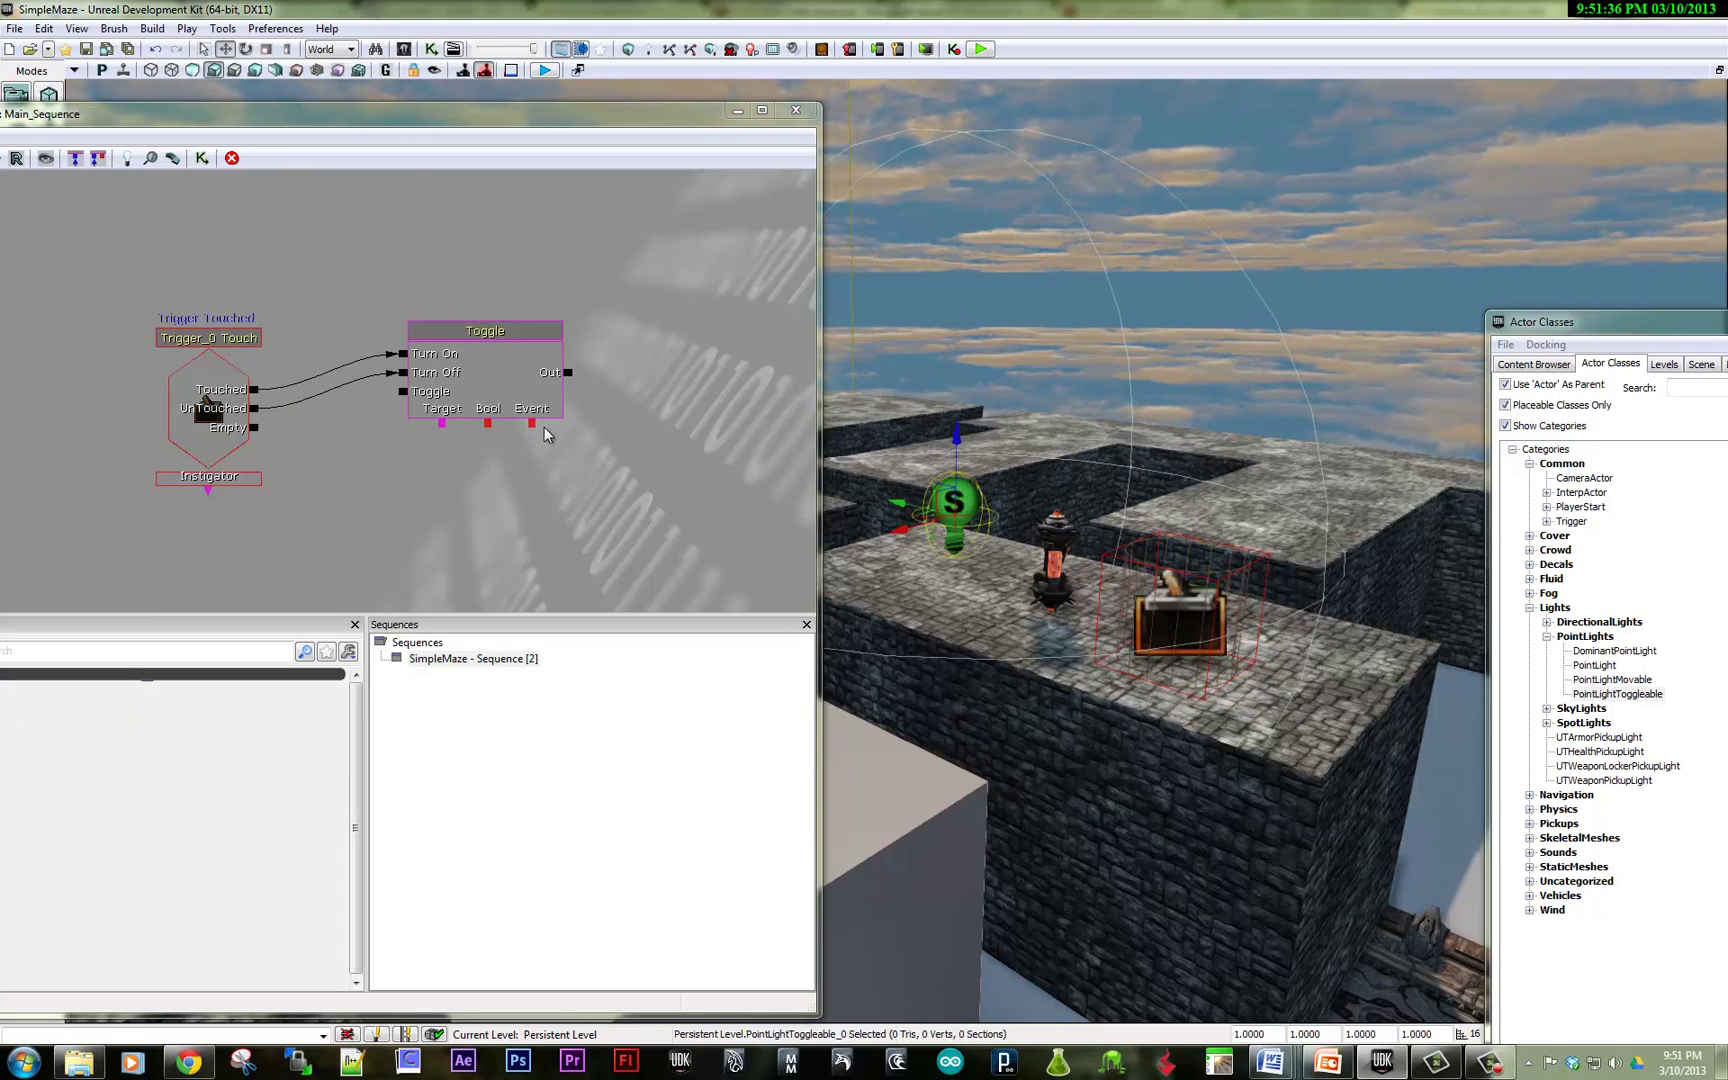
{"action": "right_click", "coordinate": [443, 443]}
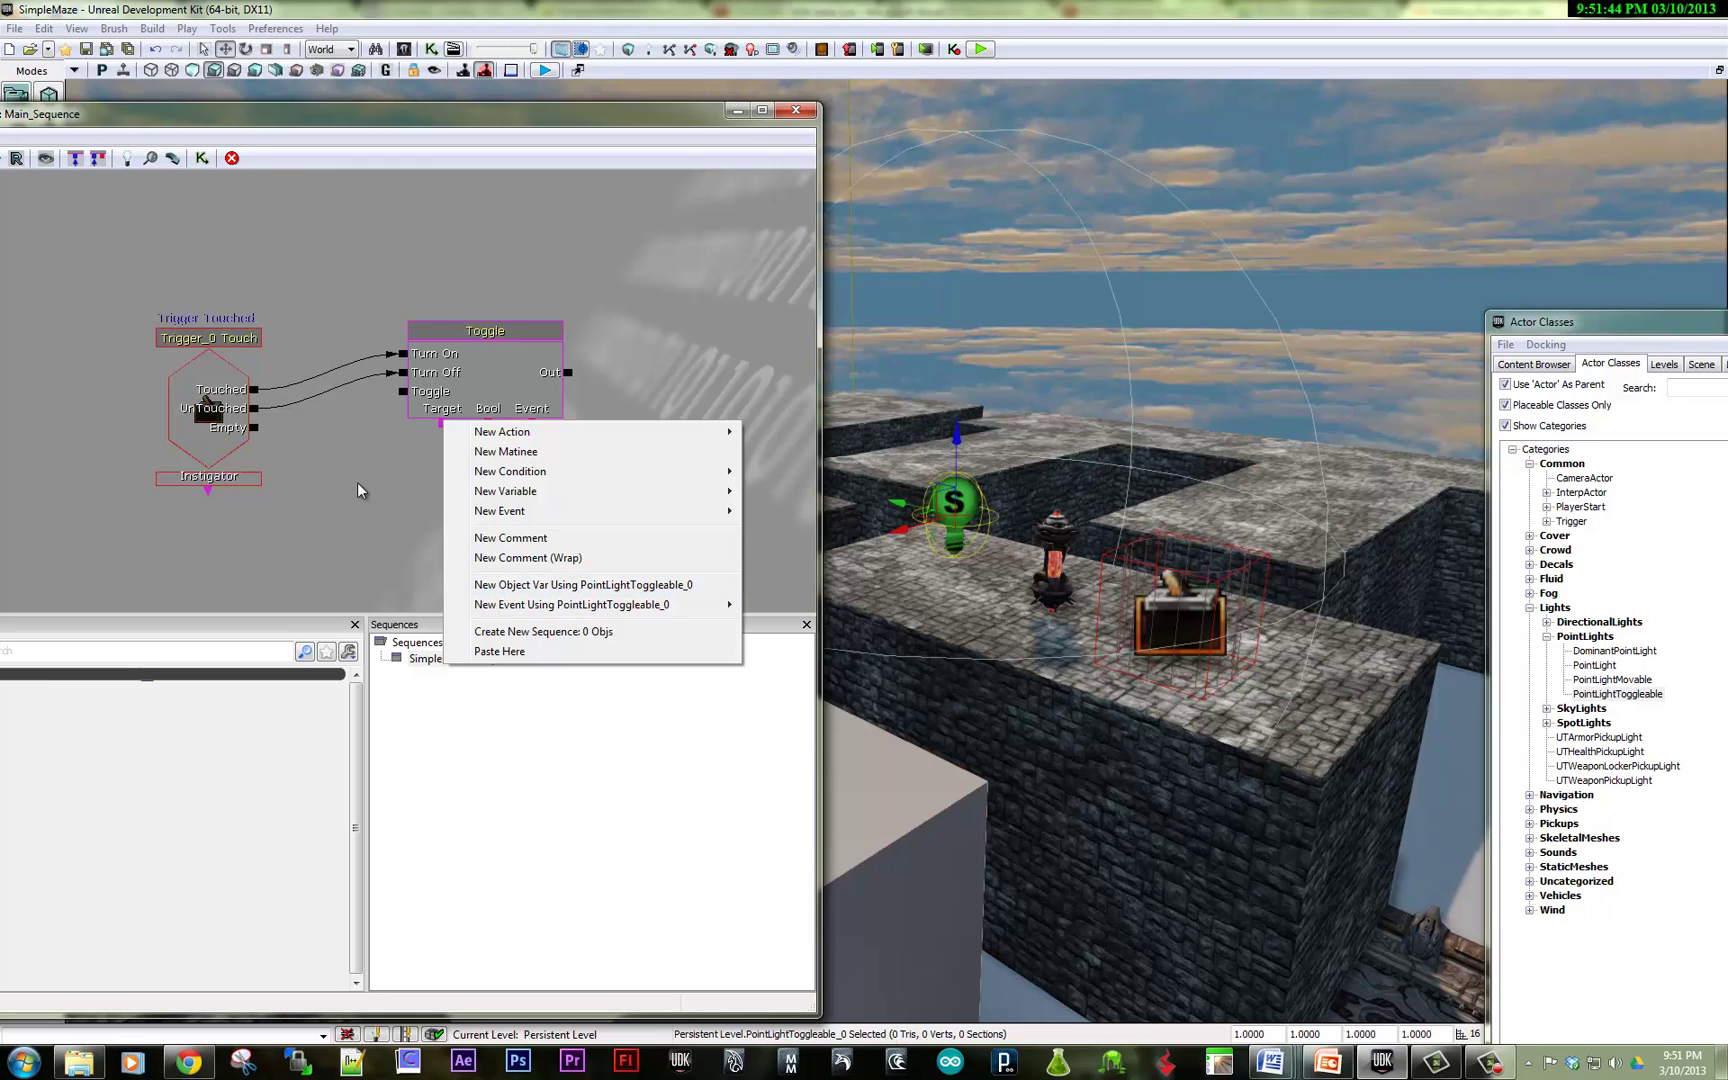
{"action": "left_click", "coordinate": [520, 589]}
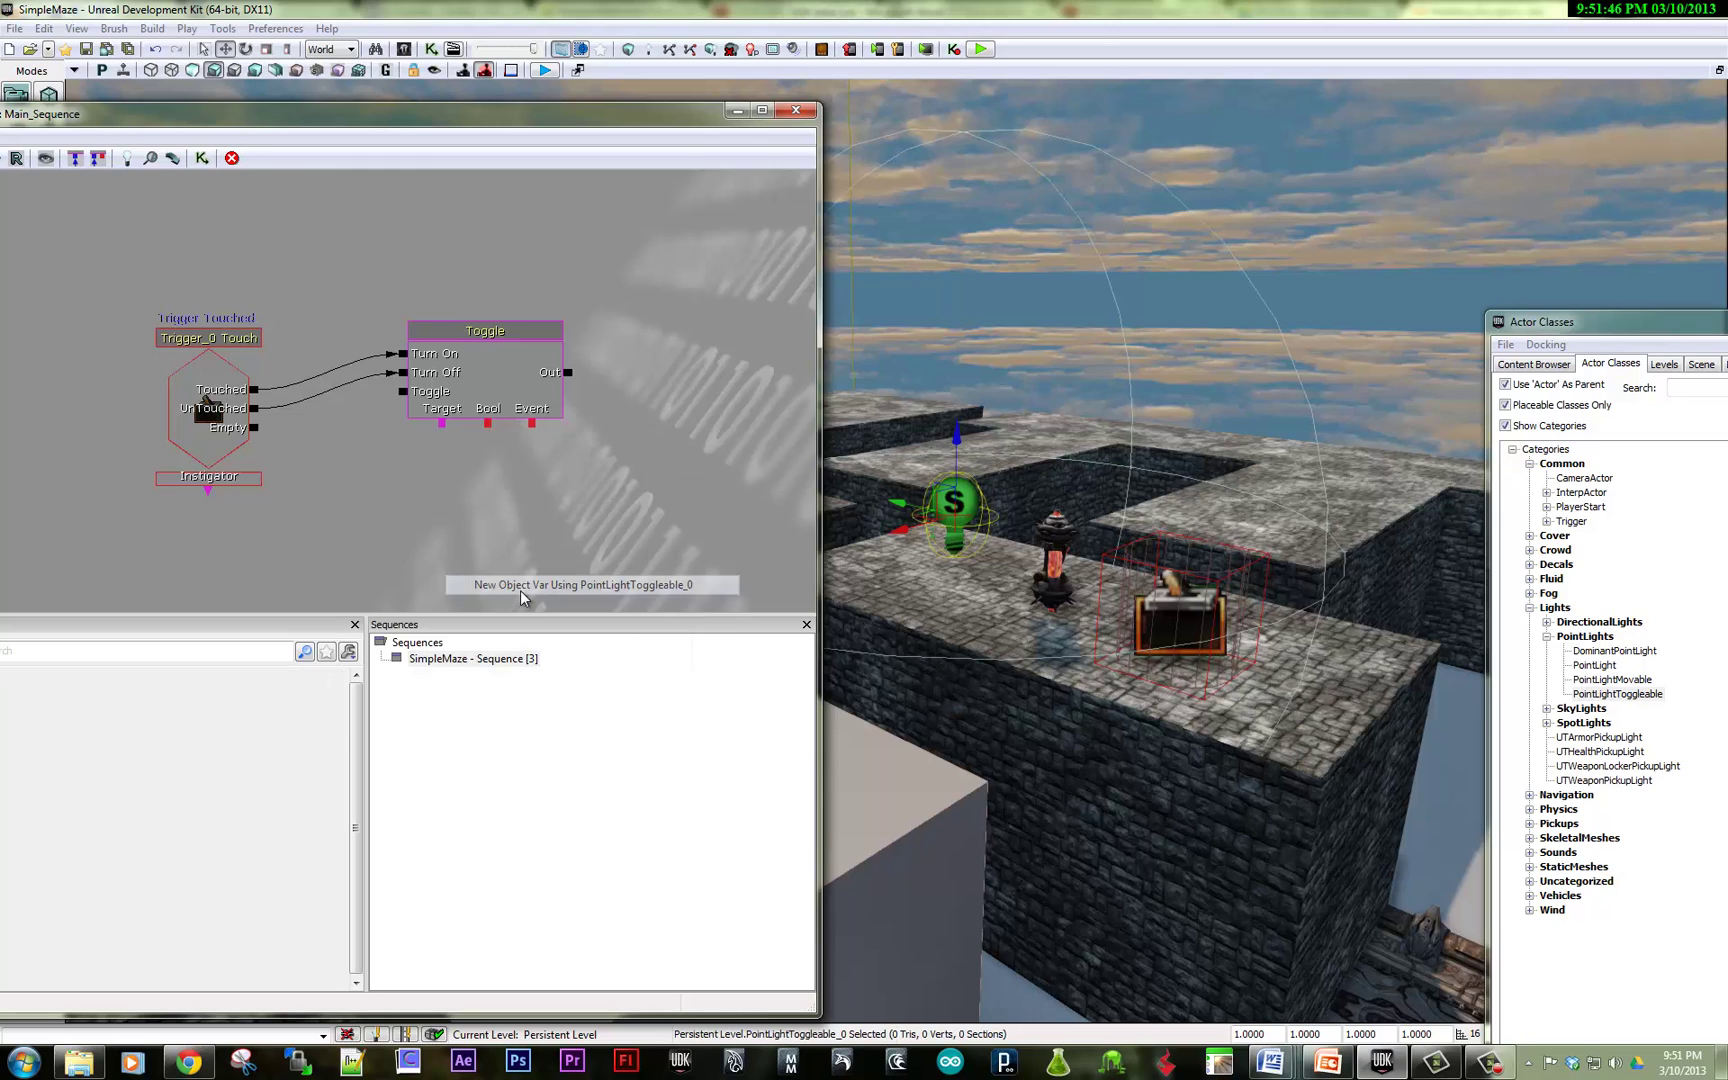
{"action": "mouse_move", "coordinate": [462, 484]}
{"action": "left_mouse_down"}
{"action": "mouse_move", "coordinate": [500, 530]}
{"action": "mouse_move", "coordinate": [495, 468]}
{"action": "mouse_move", "coordinate": [449, 520]}
{"action": "mouse_move", "coordinate": [415, 485]}
{"action": "mouse_move", "coordinate": [427, 516]}
{"action": "mouse_move", "coordinate": [466, 478]}
{"action": "left_mouse_up"}
{"action": "key", "text": "Delete"}
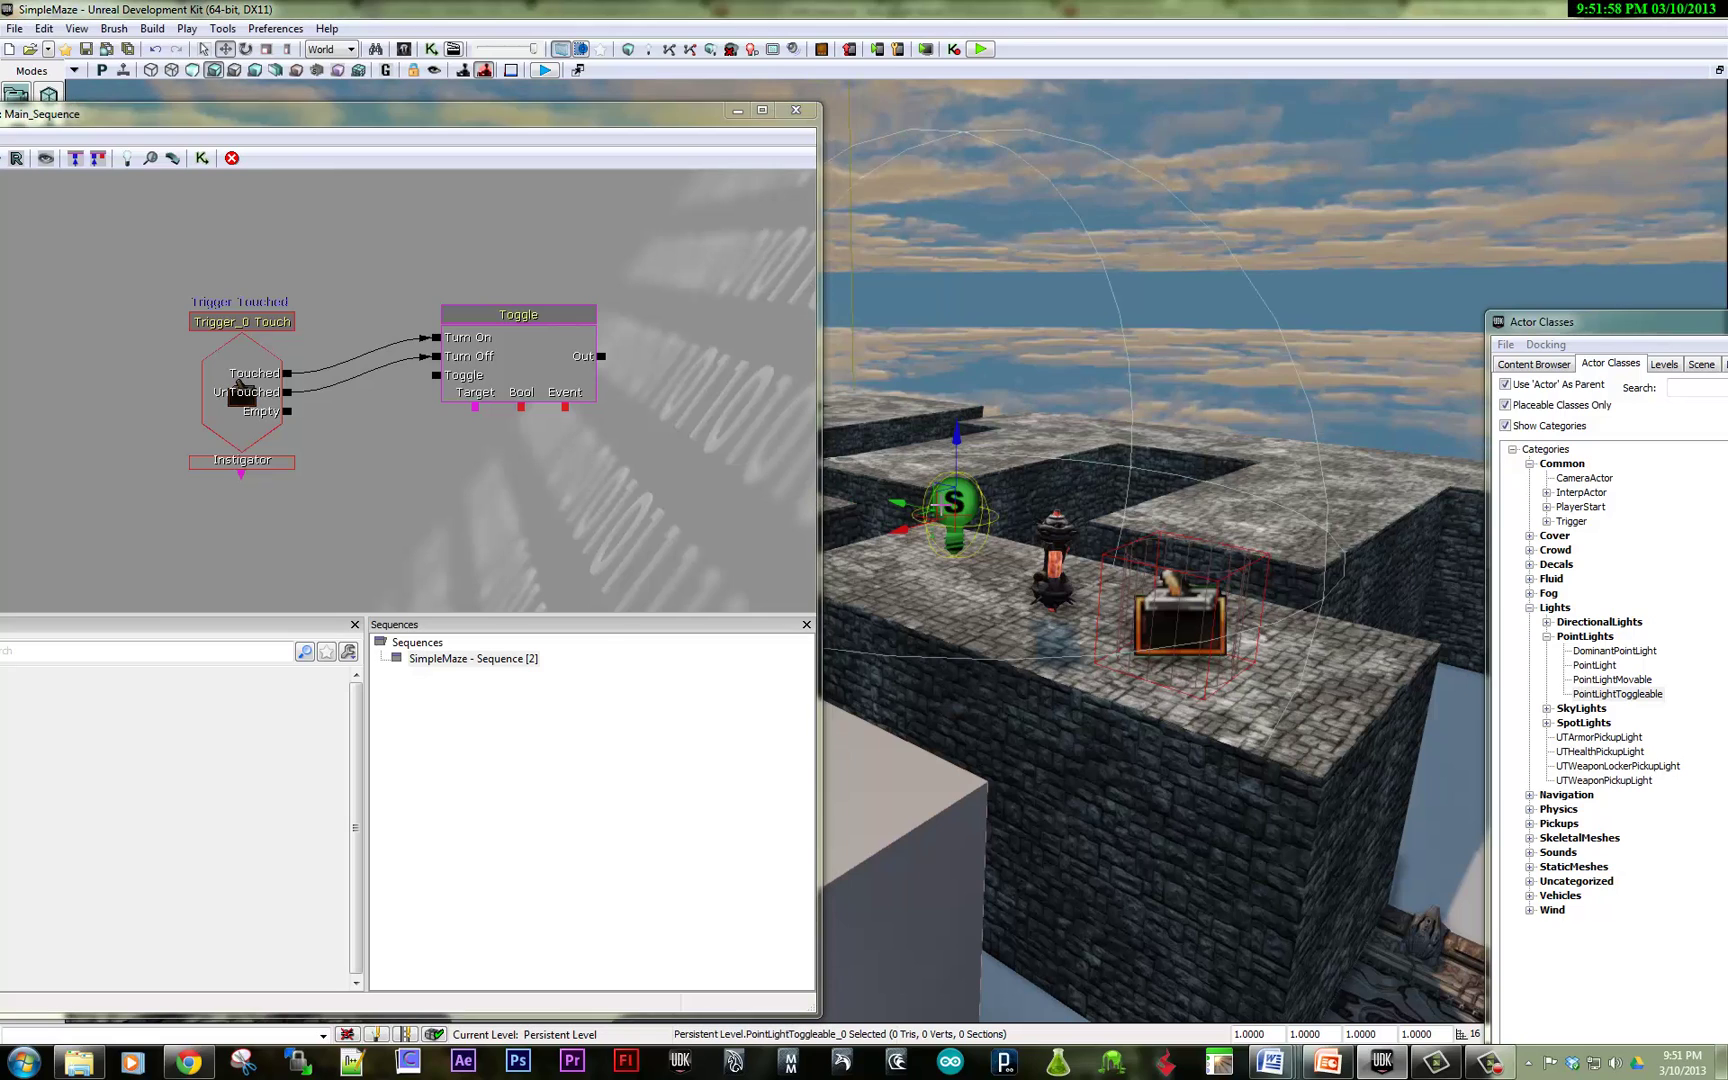
Step: Create a PointLightToggleable_0 variable from the Toggle's Target and link it to Target
{"action": "right_click", "coordinate": [475, 412]}
{"action": "left_click", "coordinate": [560, 418]}
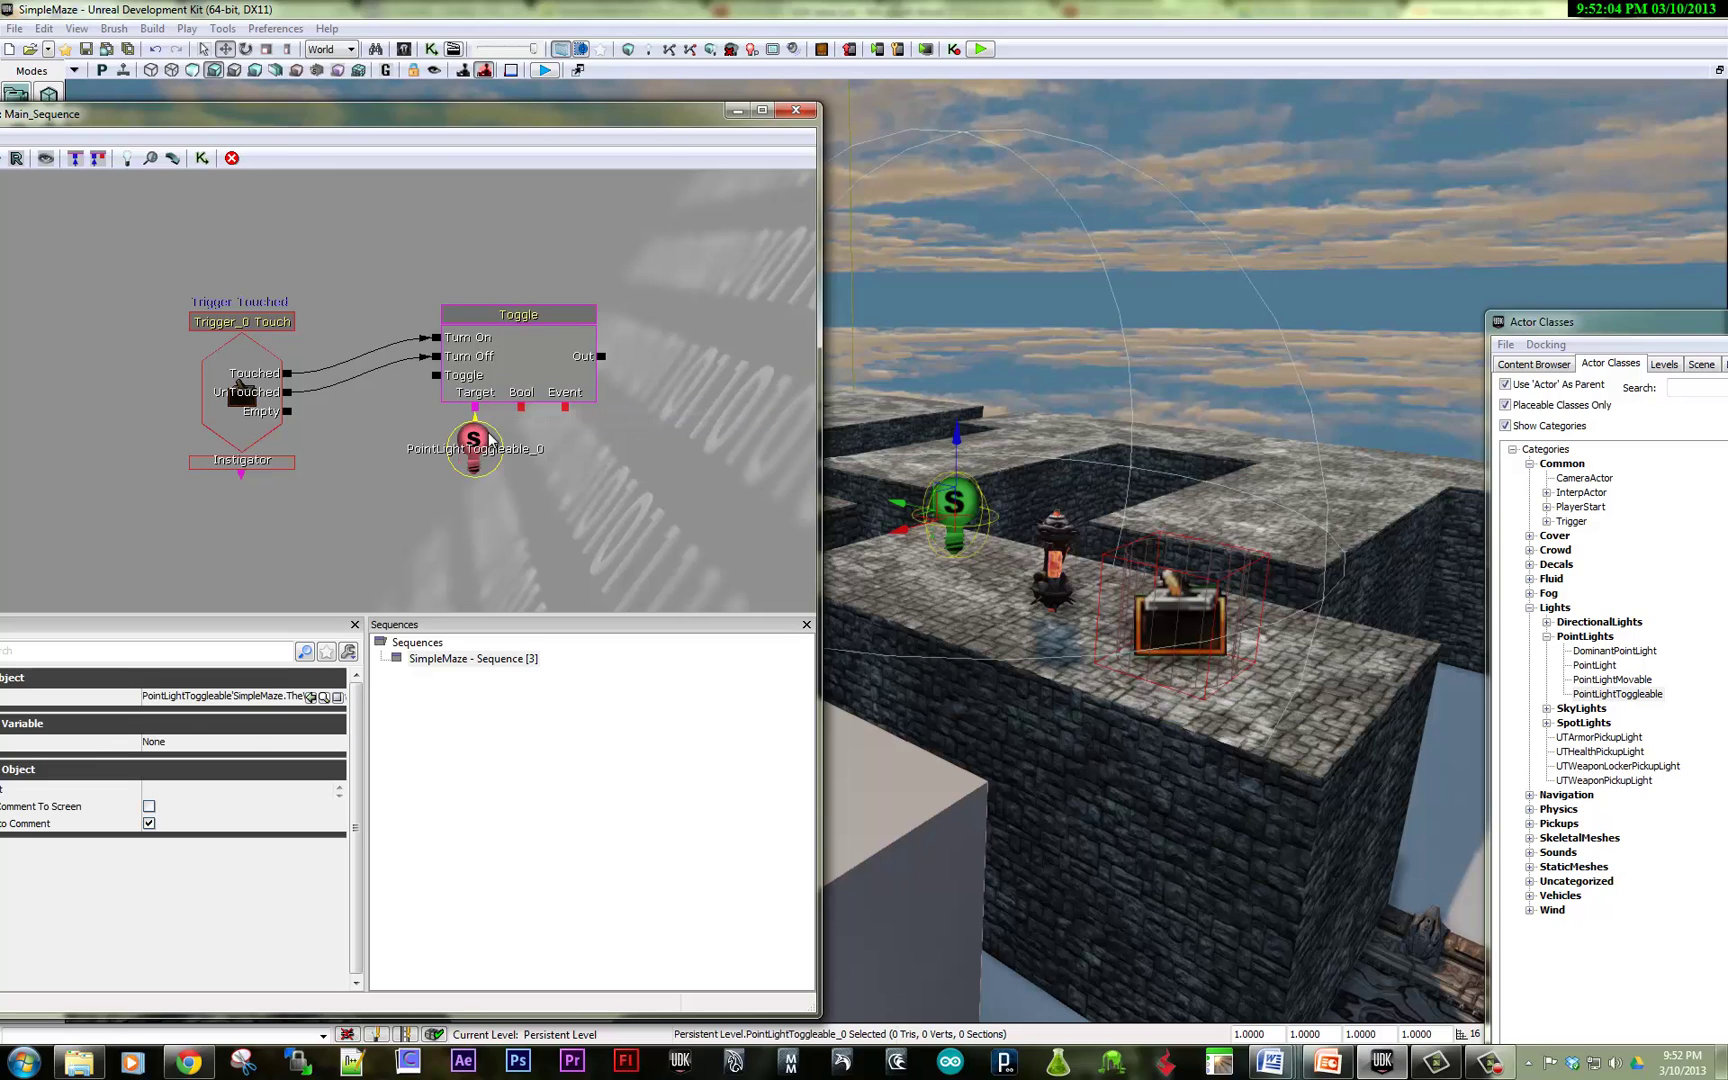
{"action": "left_click_drag", "start_coordinate": [482, 460], "coordinate": [523, 438], "text": "ctrl"}
{"action": "right_click", "coordinate": [519, 390]}
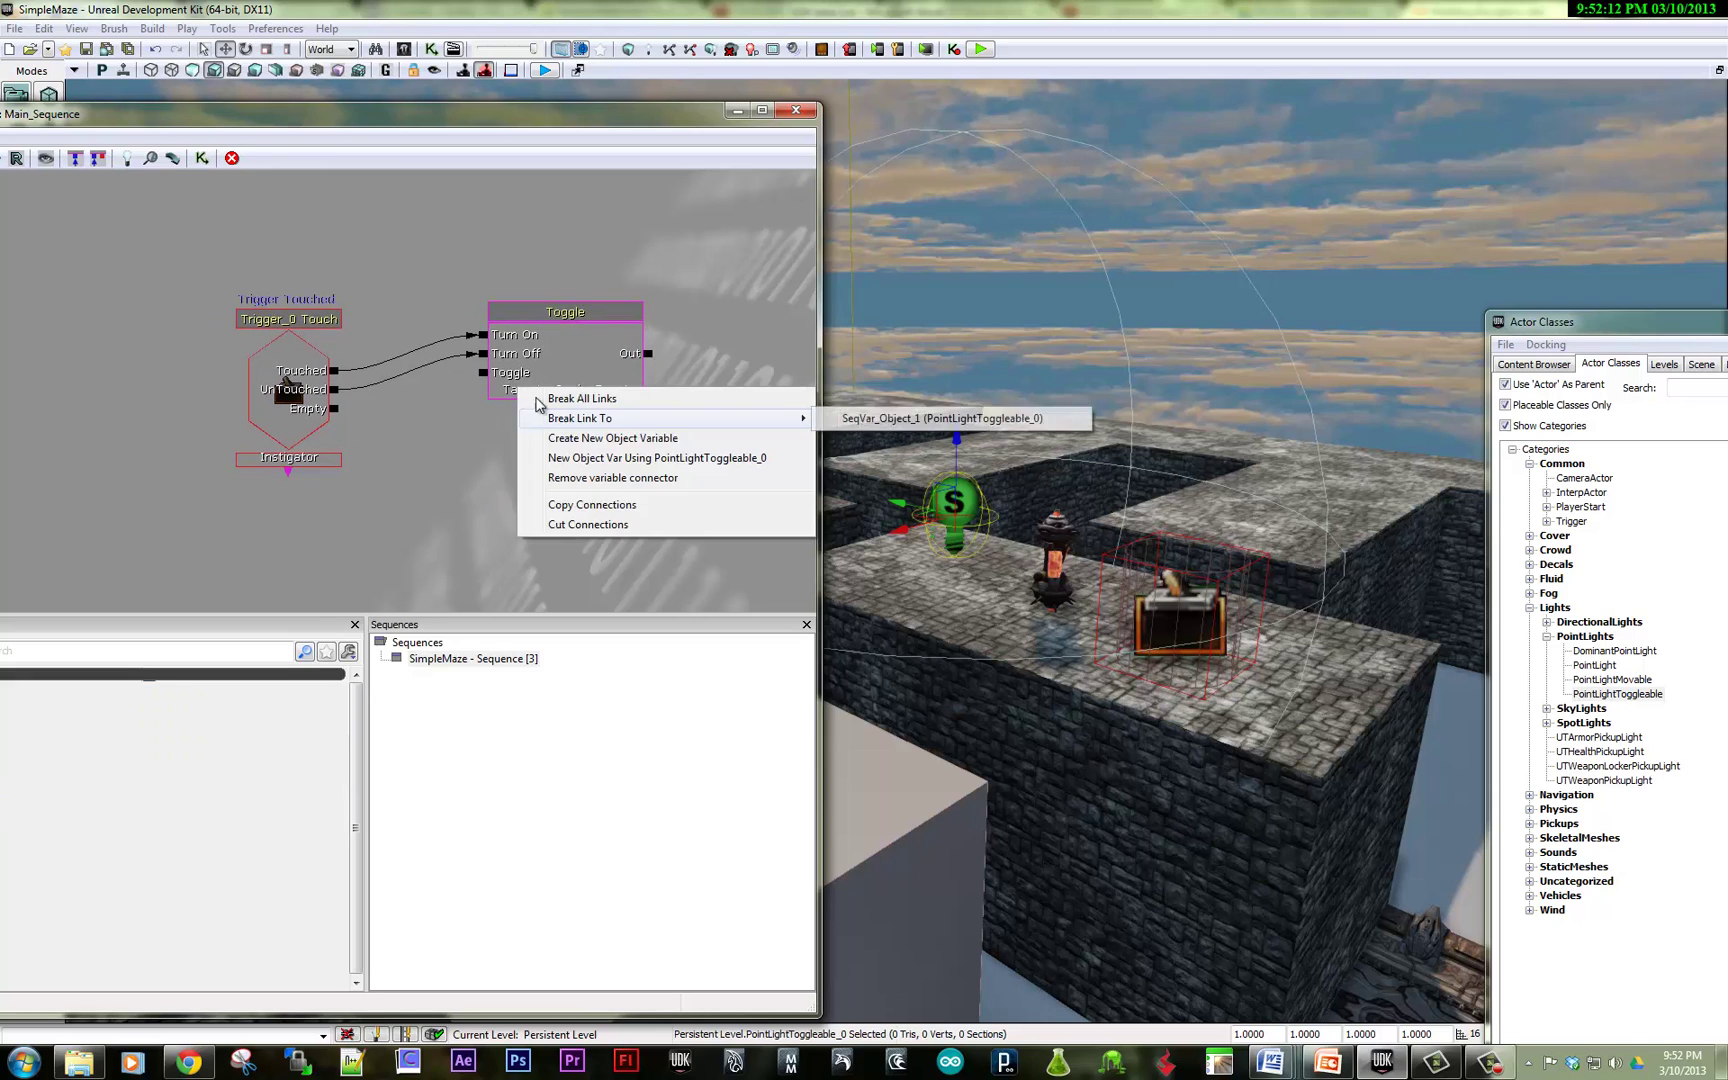
{"action": "left_click", "coordinate": [545, 398]}
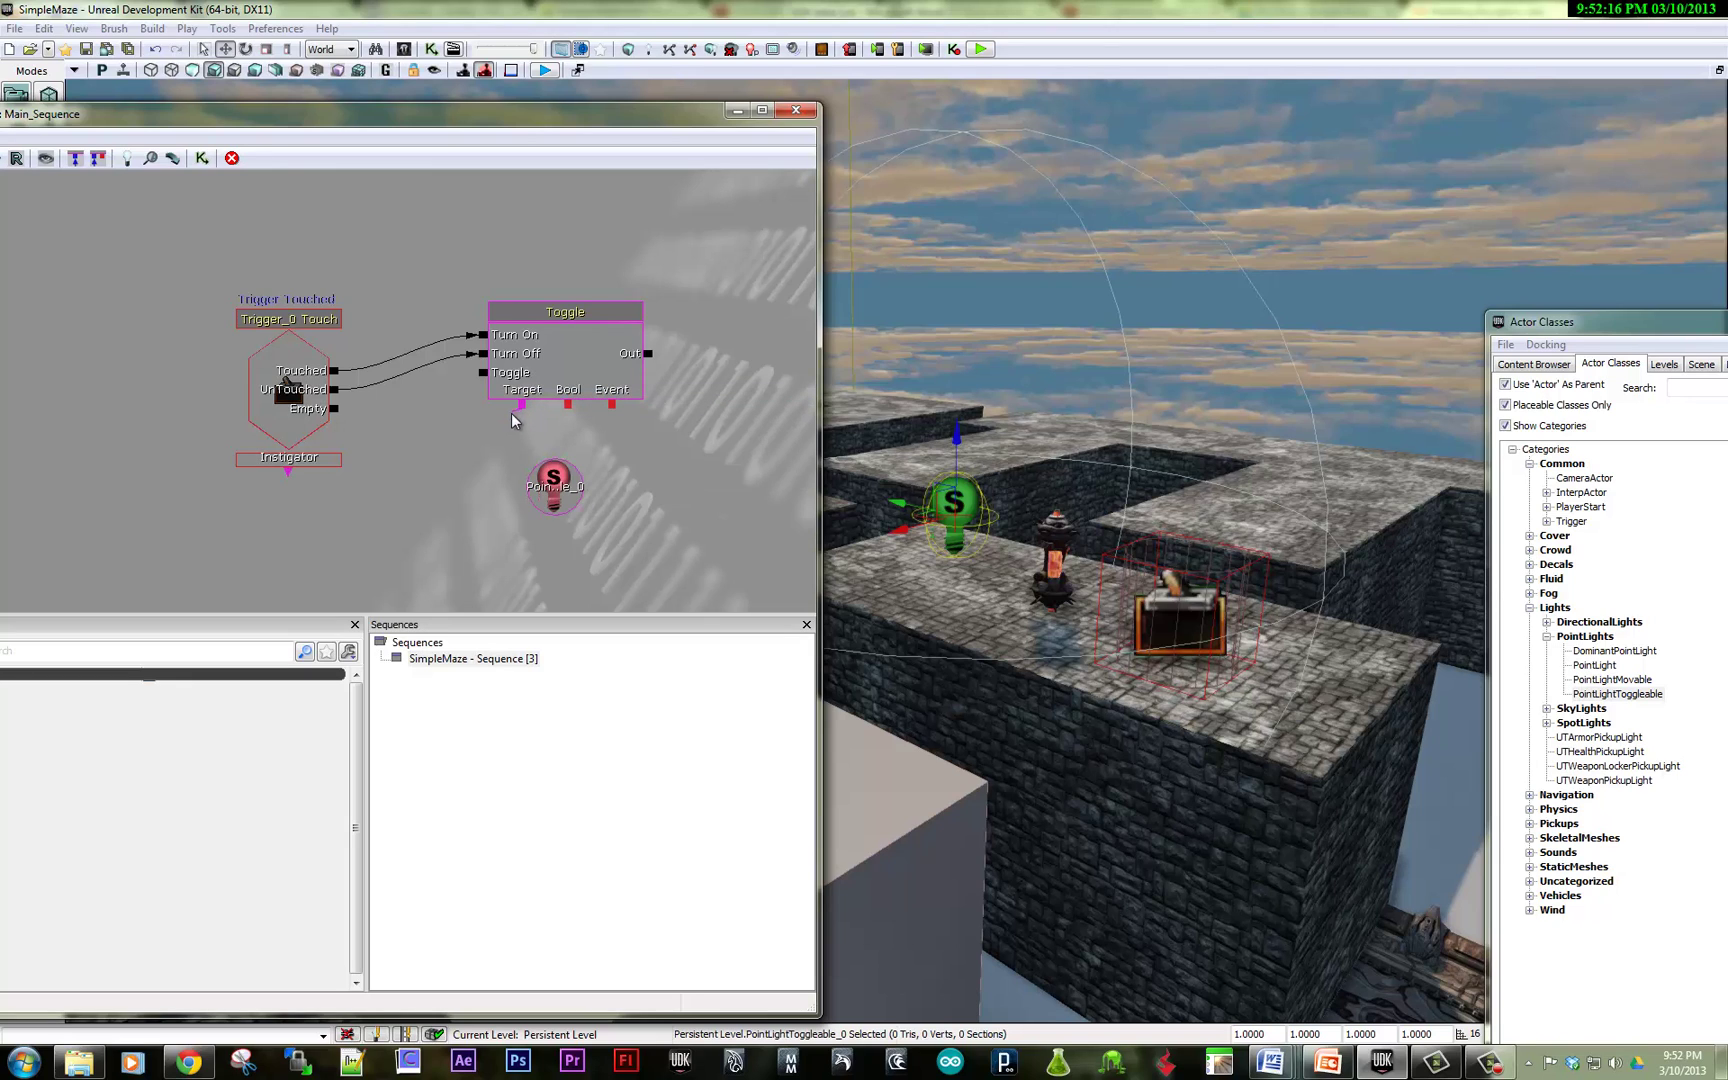
{"action": "left_click_drag", "start_coordinate": [522, 404], "coordinate": [500, 459]}
{"action": "left_click", "coordinate": [554, 492]}
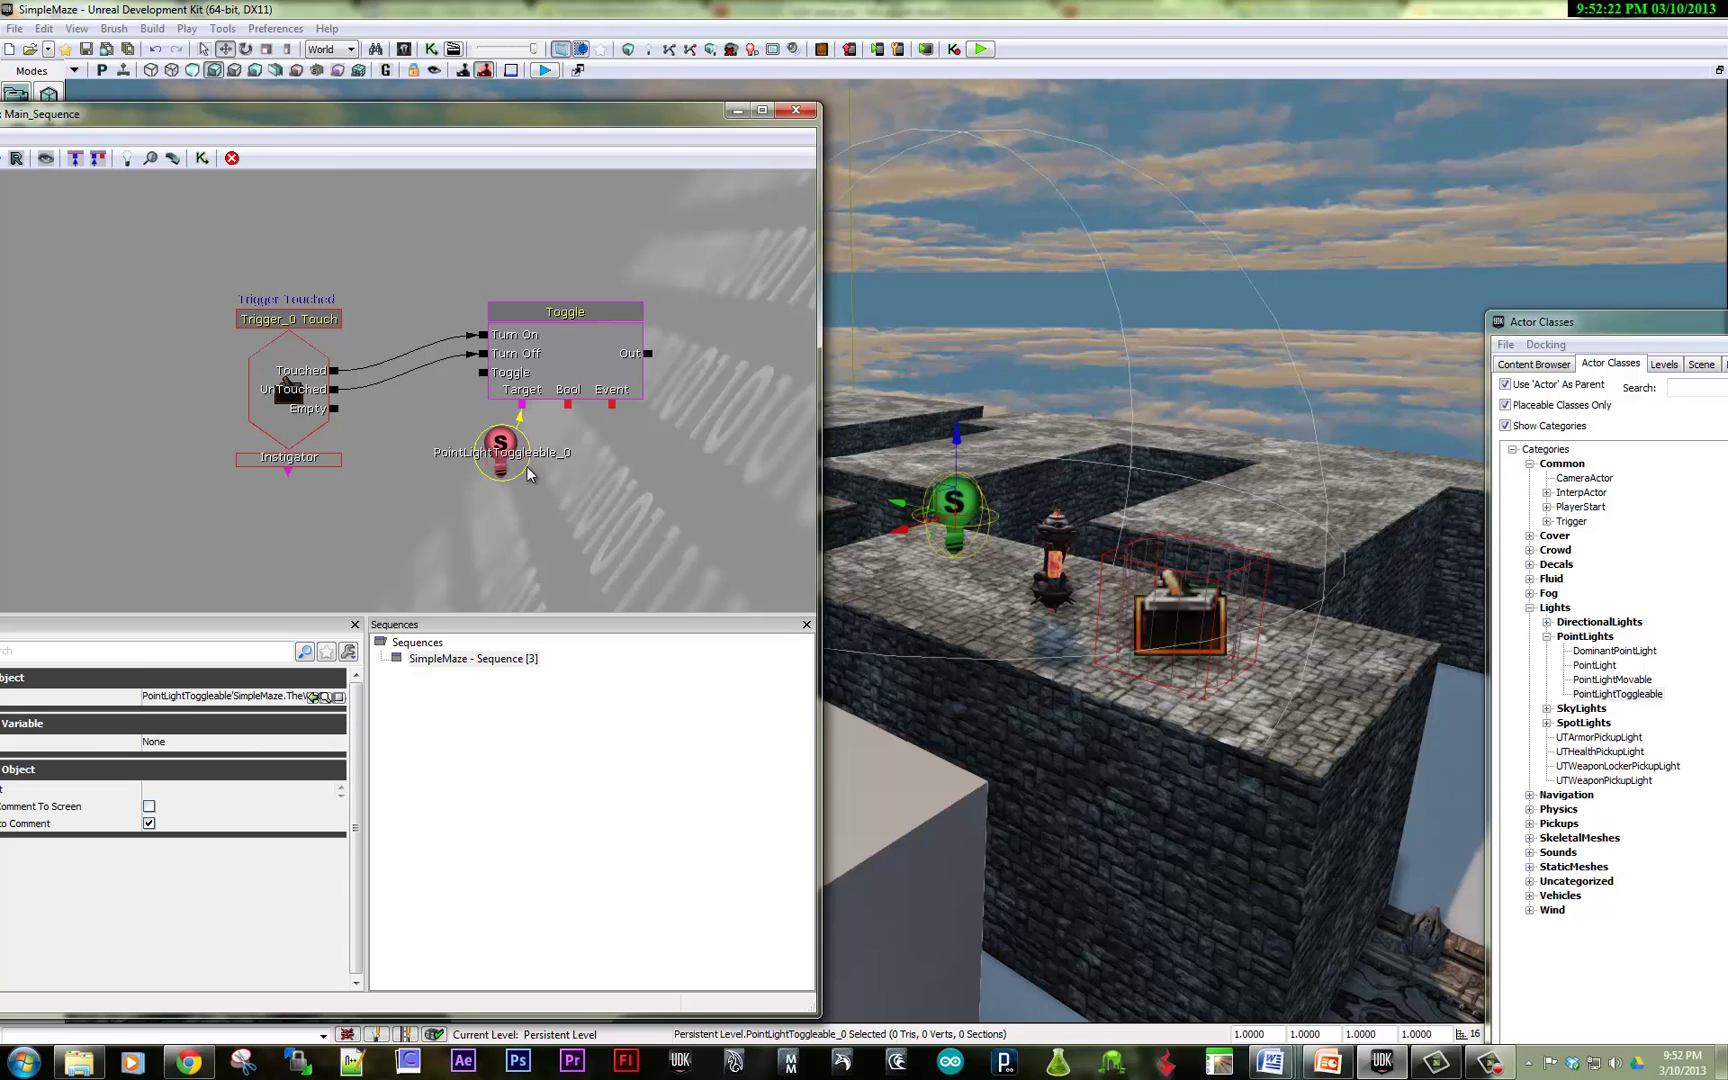
Step: Close Kismet and start a Play from Here preview on the maze floor
{"action": "left_click", "coordinate": [800, 111]}
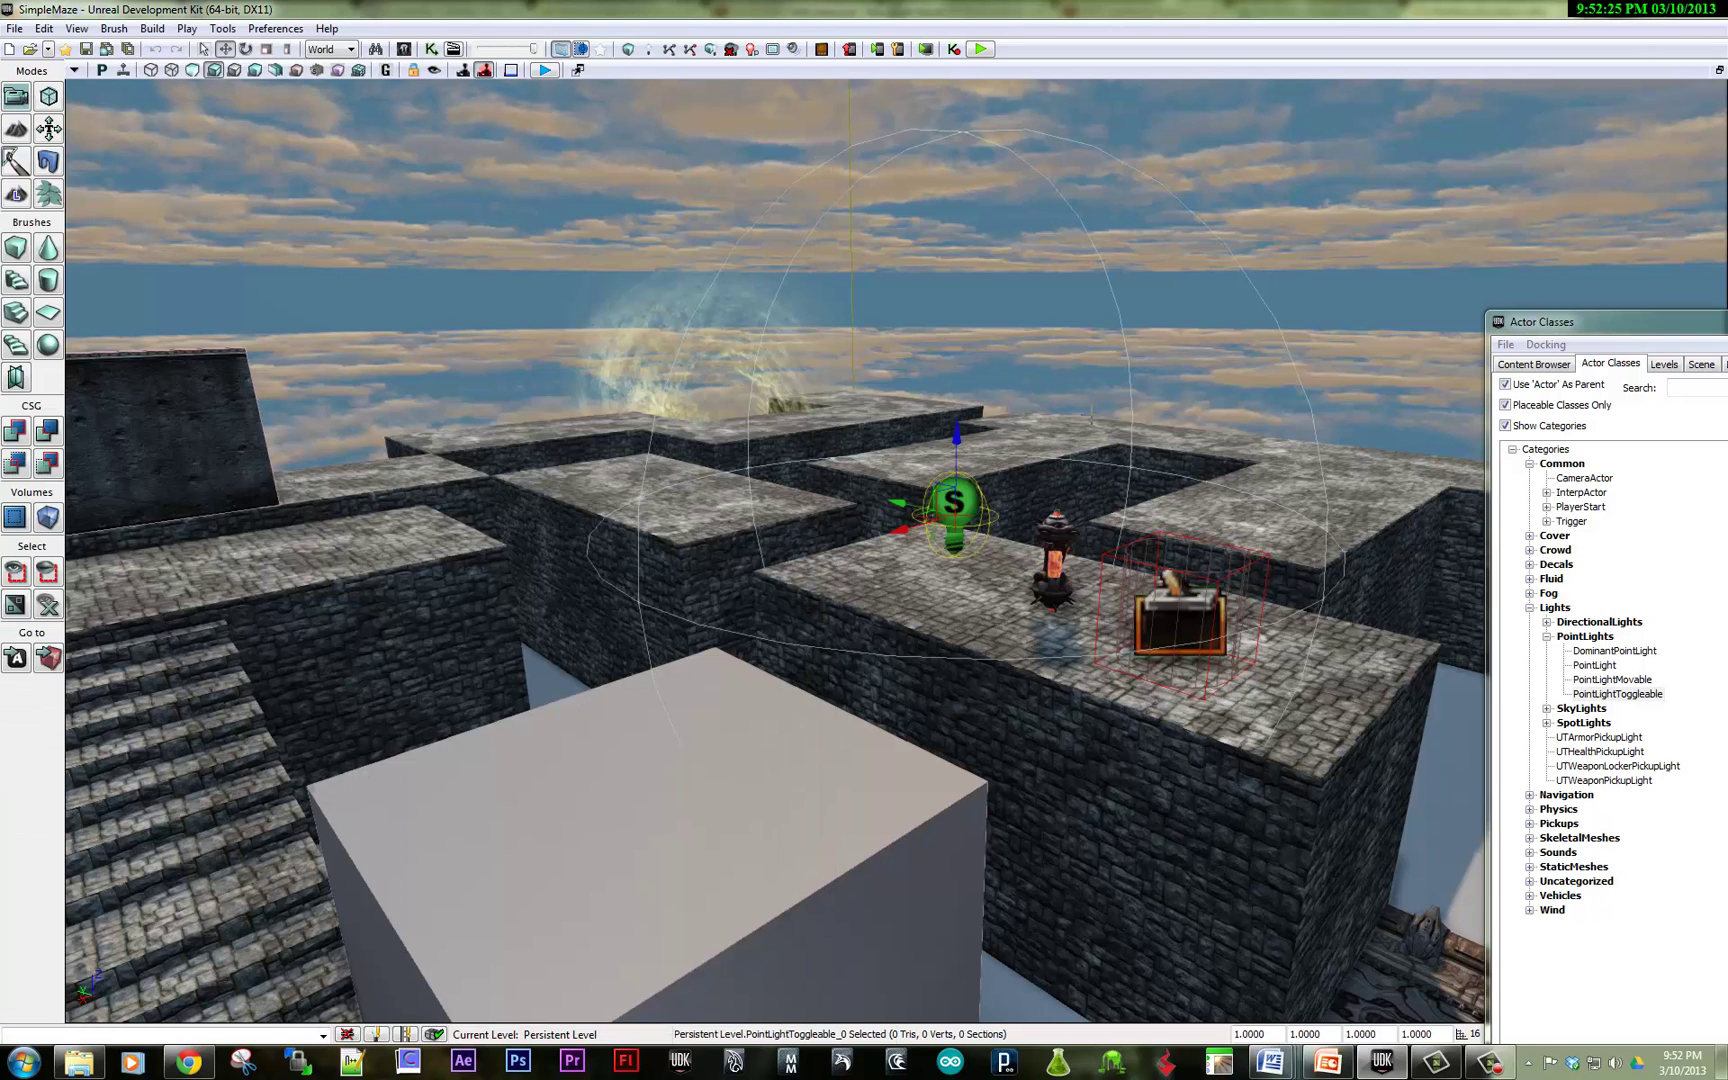
{"action": "key", "text": "Escape"}
{"action": "right_click", "coordinate": [1327, 702]}
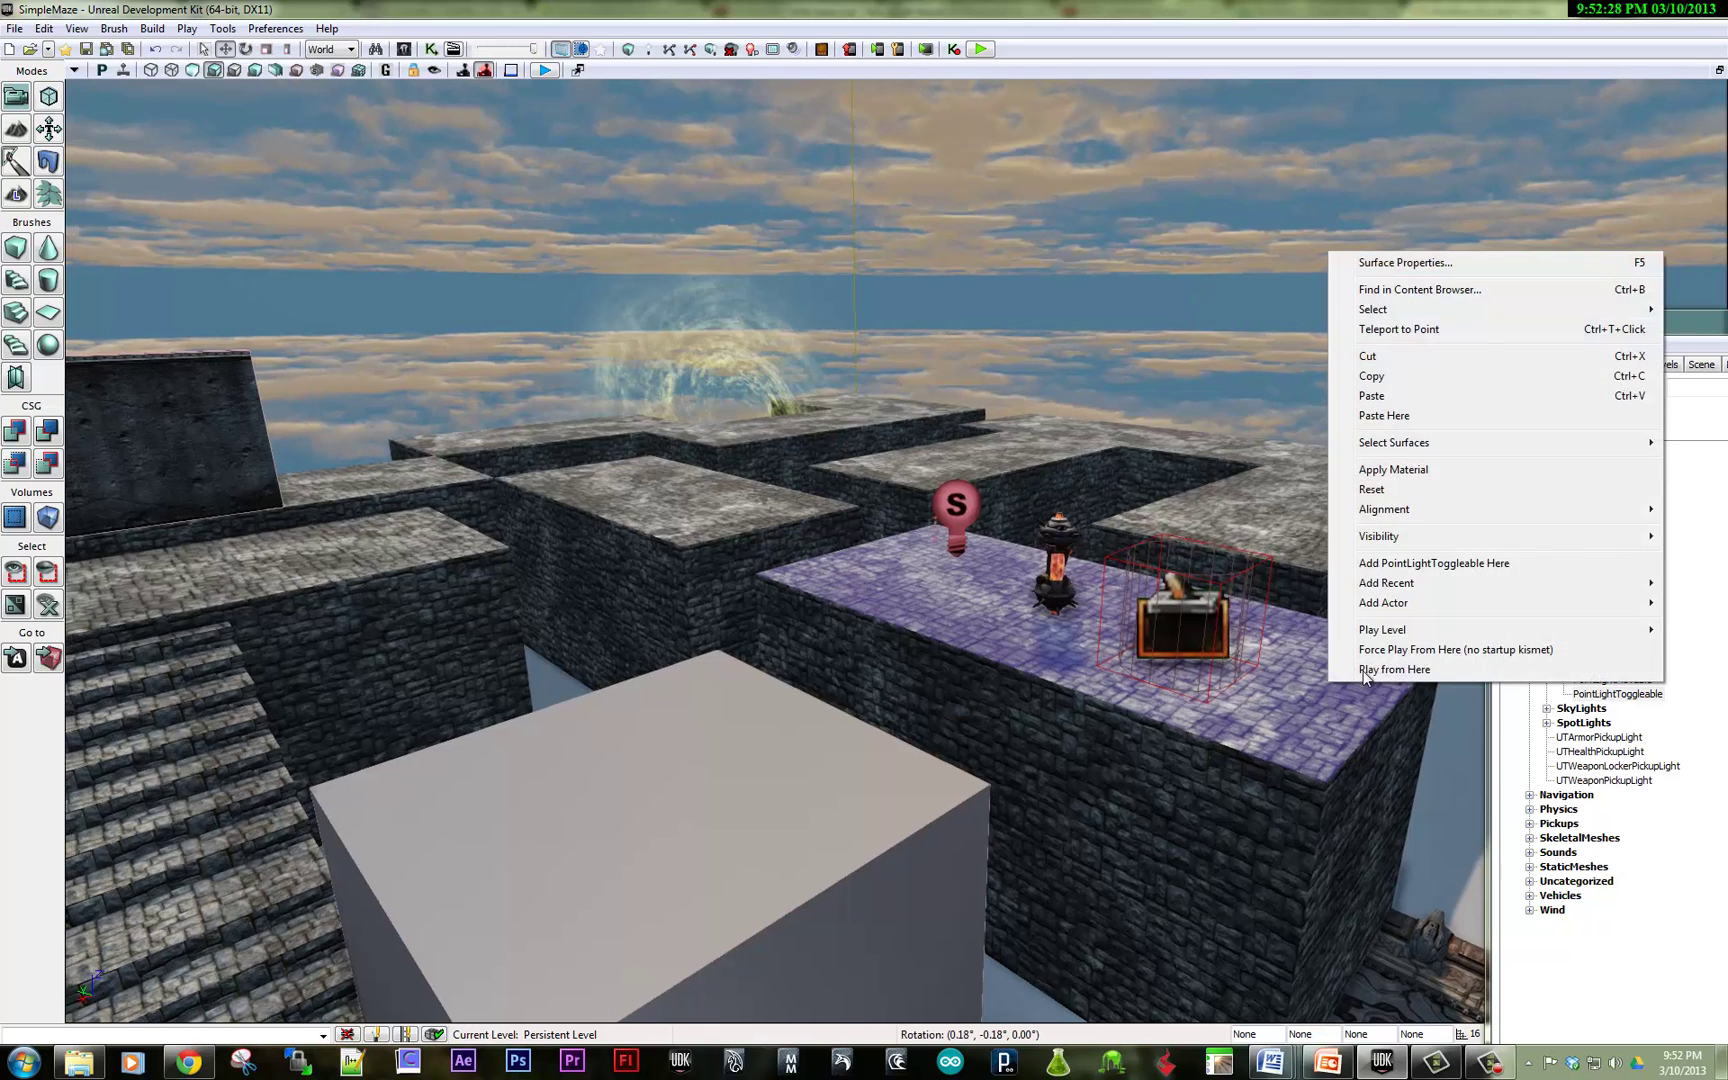
{"action": "left_click", "coordinate": [1363, 670]}
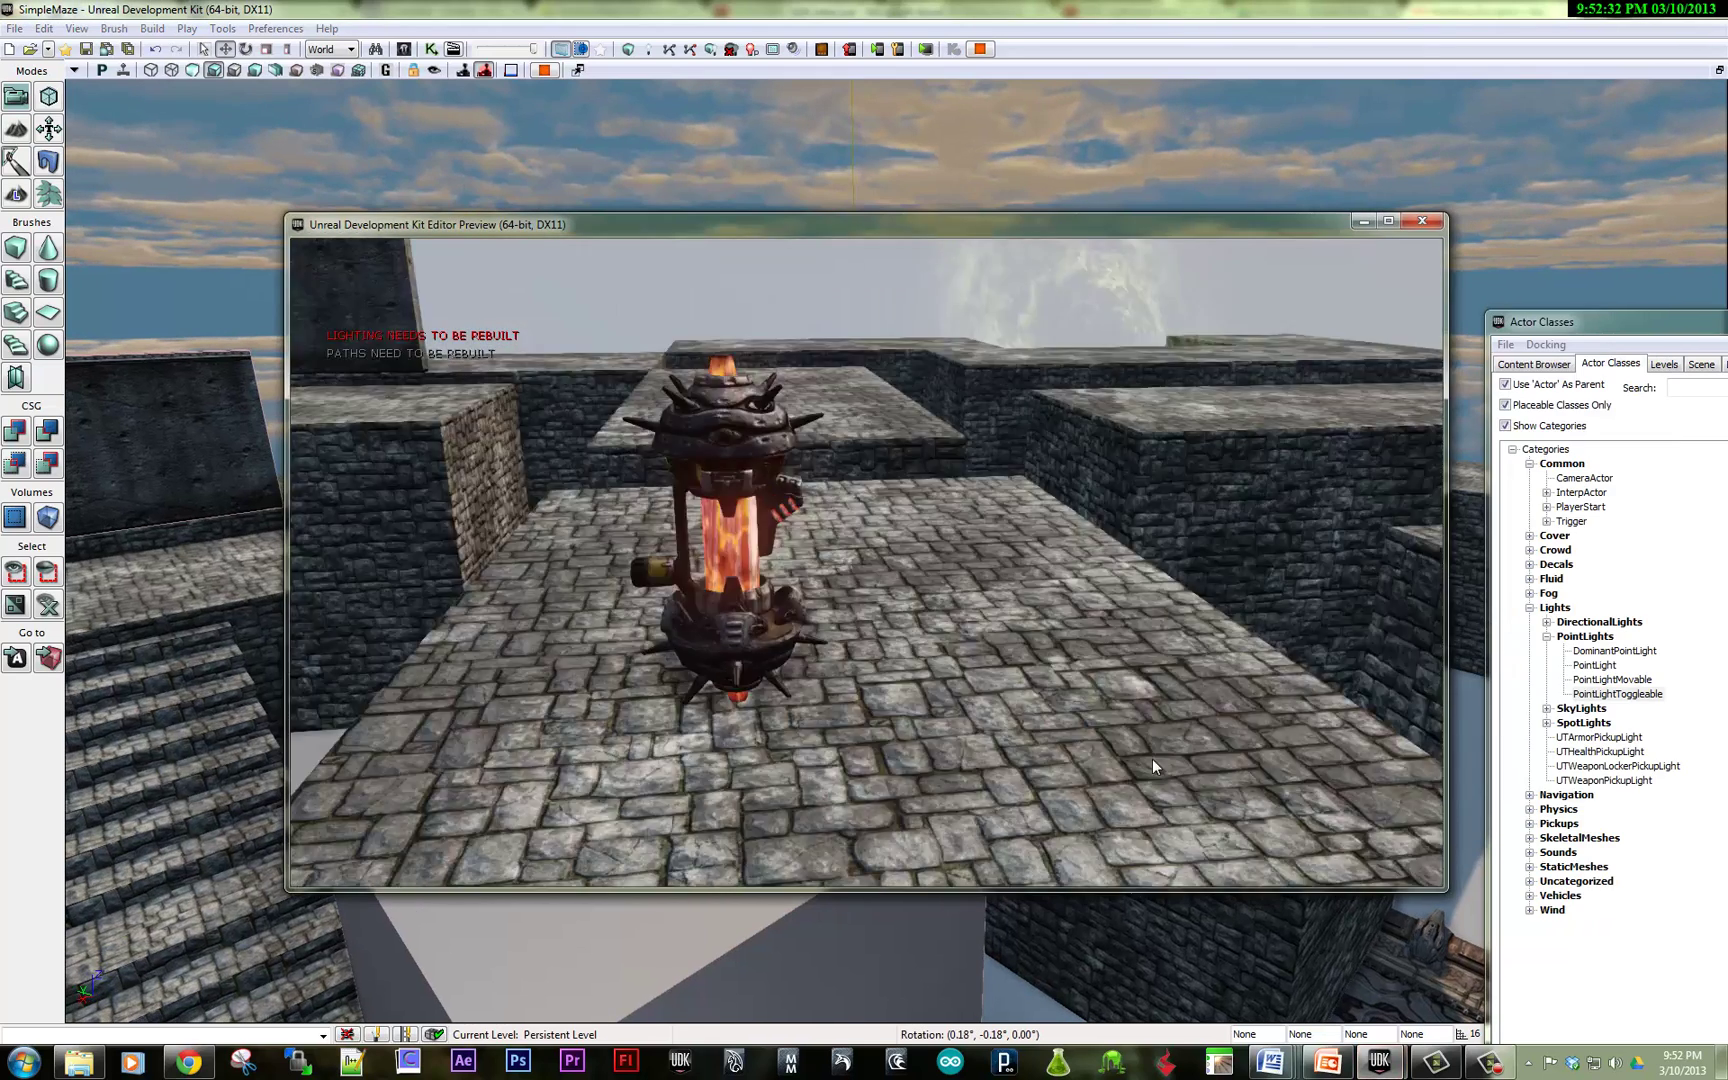
Step: Walk onto the trigger in the preview so 'Trigger Touched' appears and the red light switches on
{"action": "key", "text": "w"}
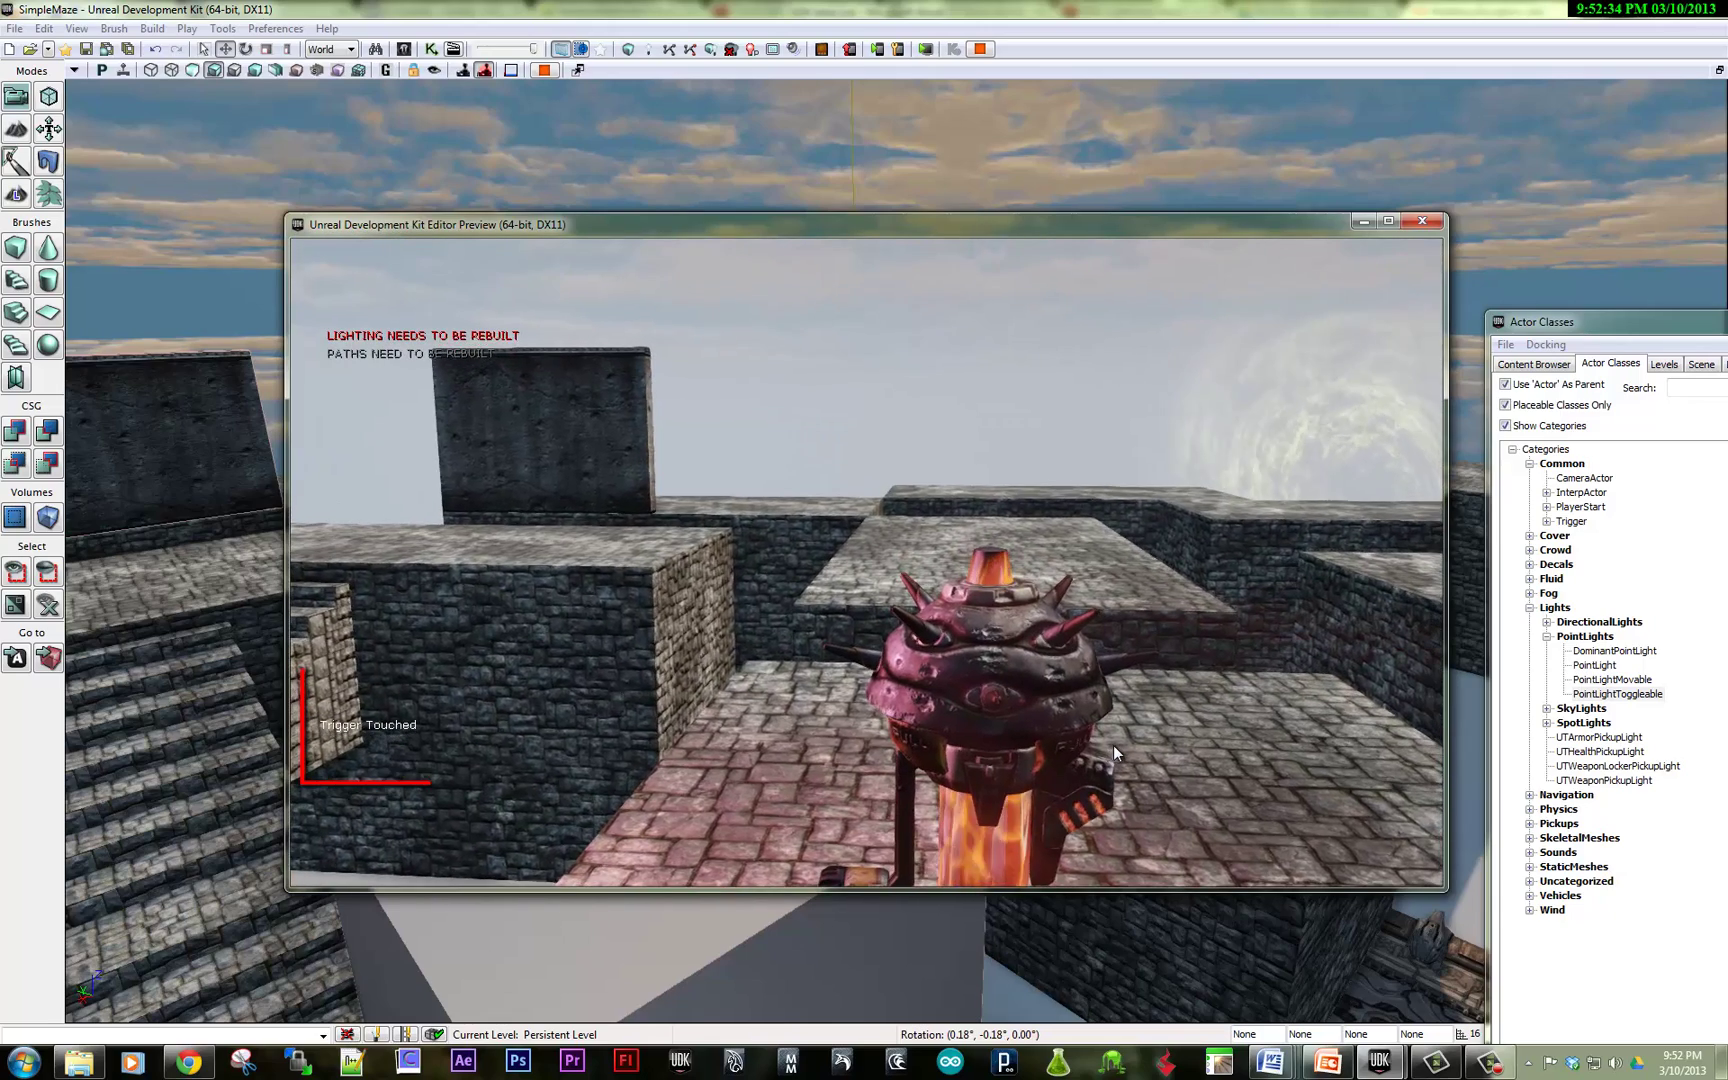
{"action": "key", "text": "a"}
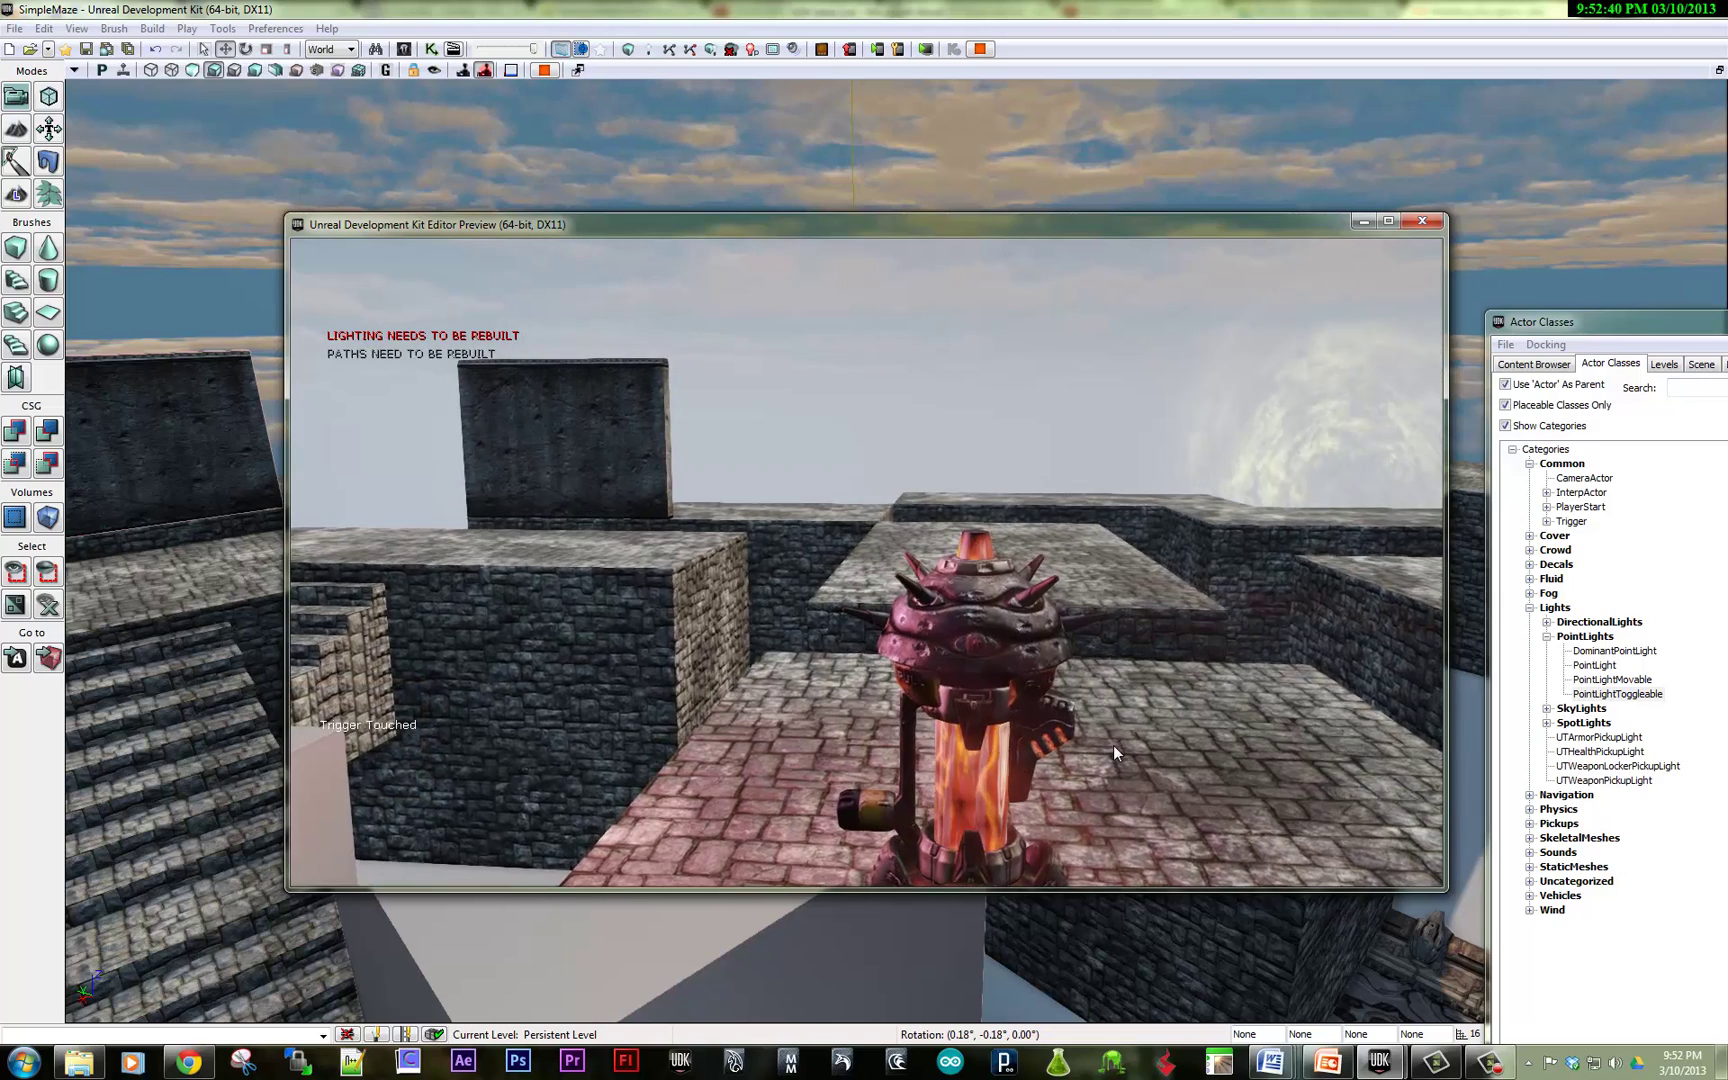
{"action": "key", "text": "a"}
{"action": "key", "text": "w"}
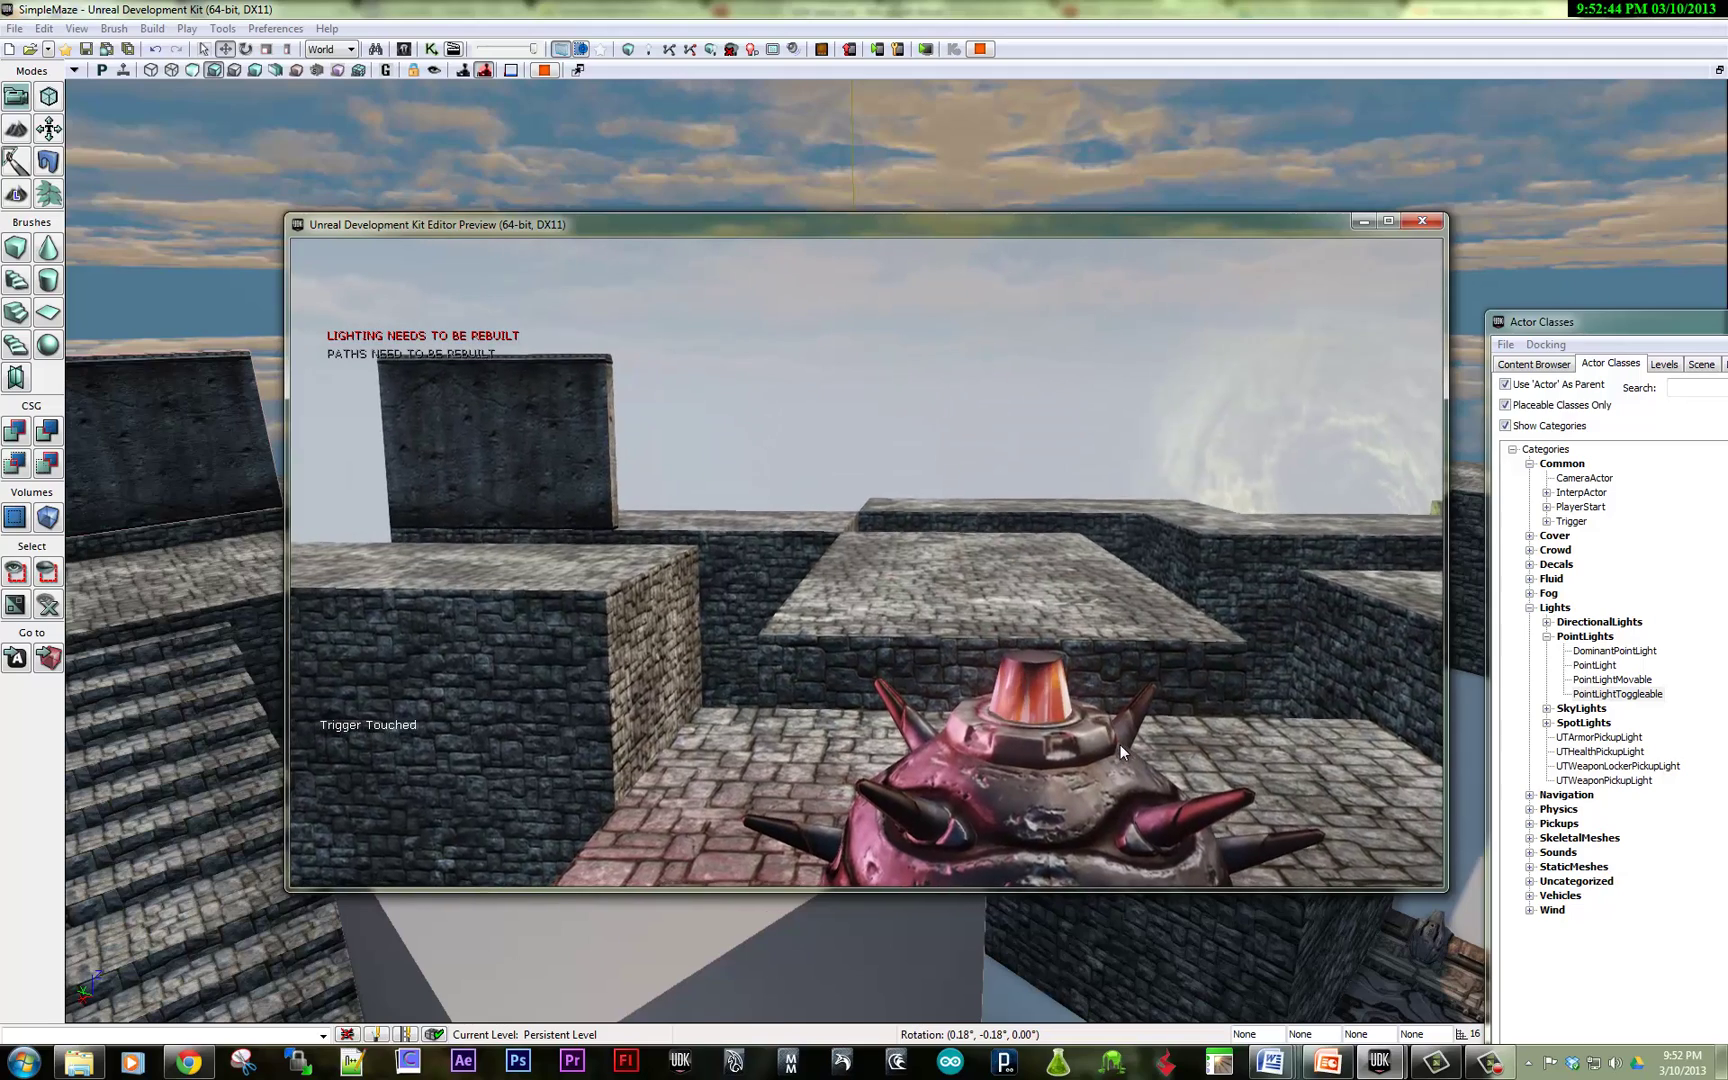
{"action": "key", "text": "s"}
{"action": "key", "text": "w"}
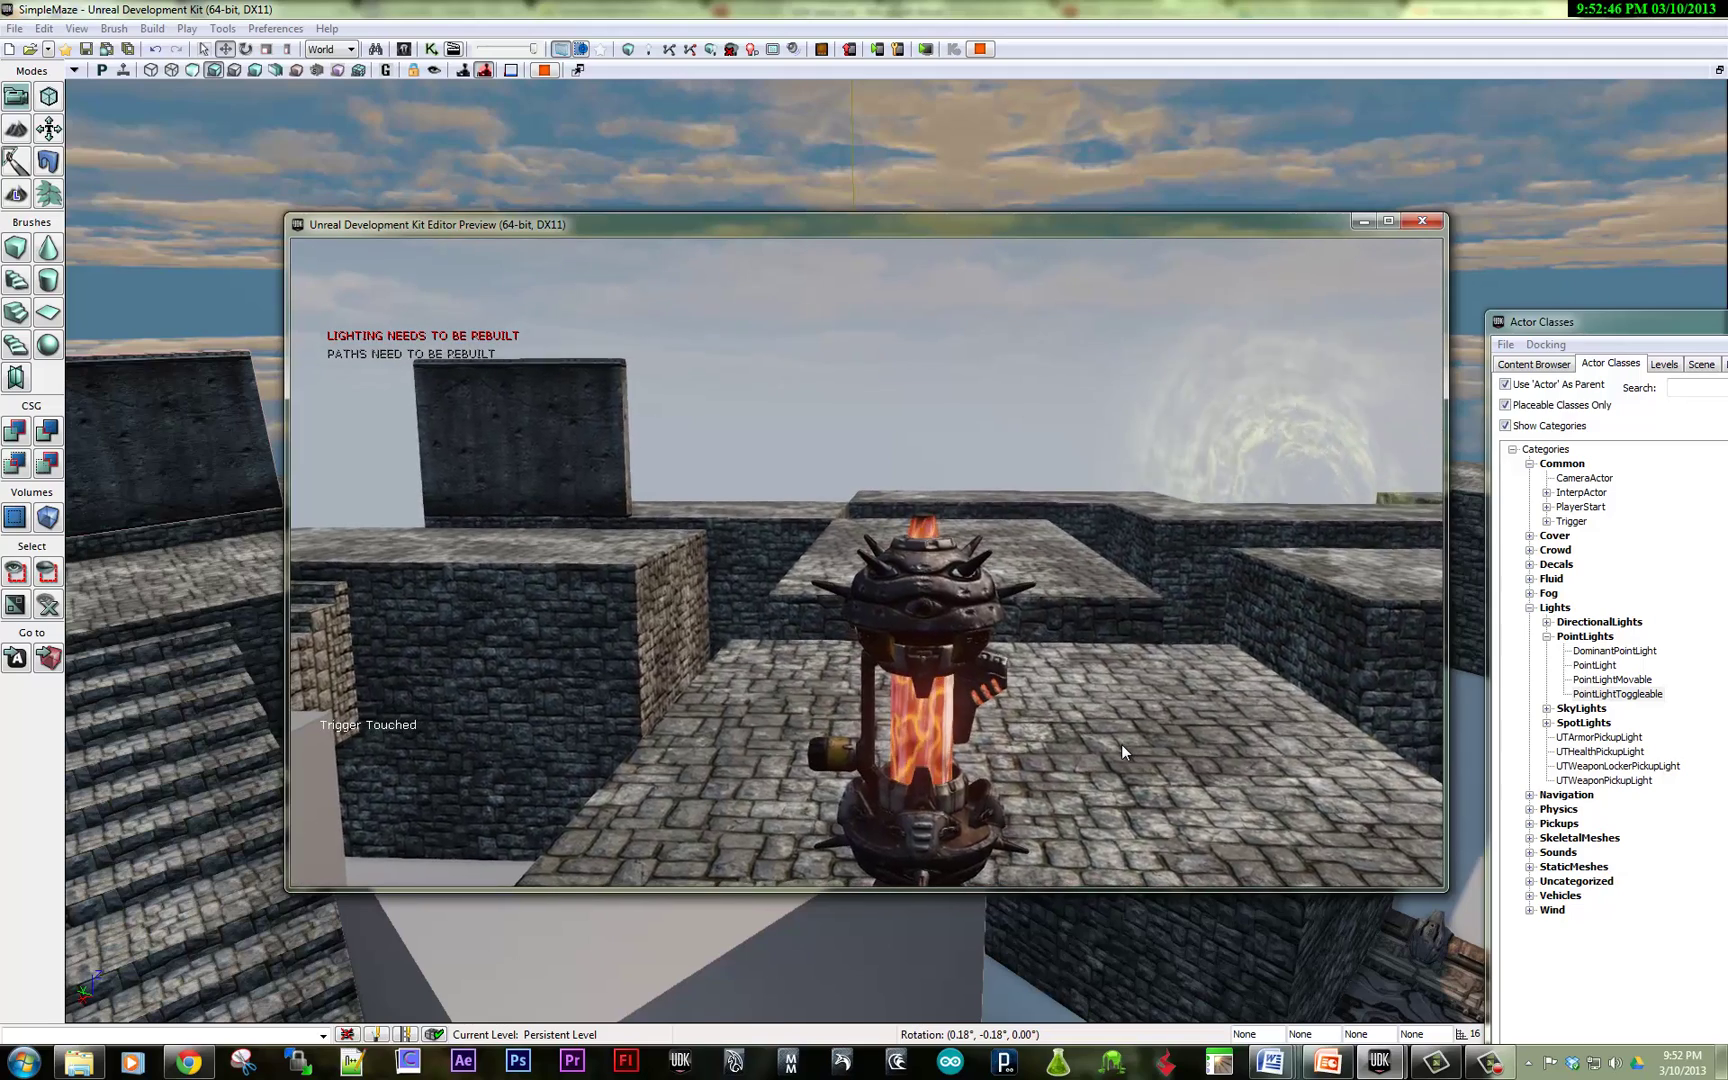
Step: Close the play preview with Escape to return to the maze editor view
{"action": "key", "text": "Escape"}
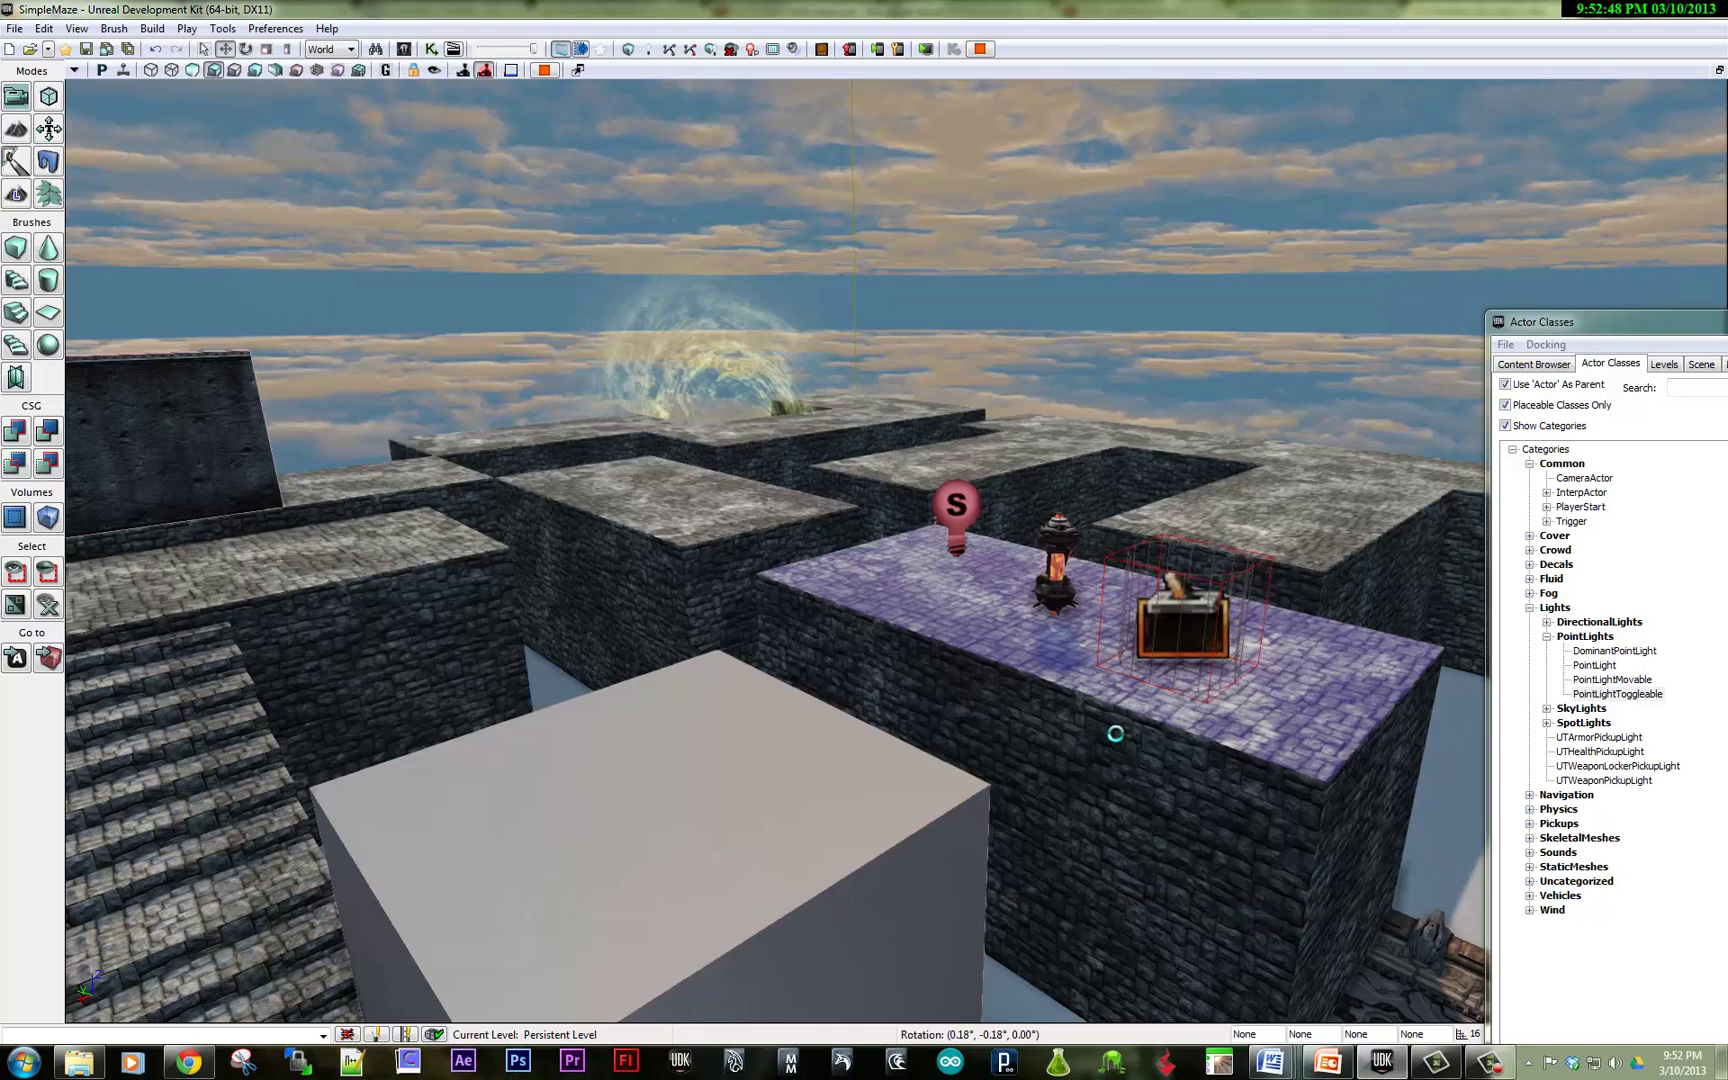